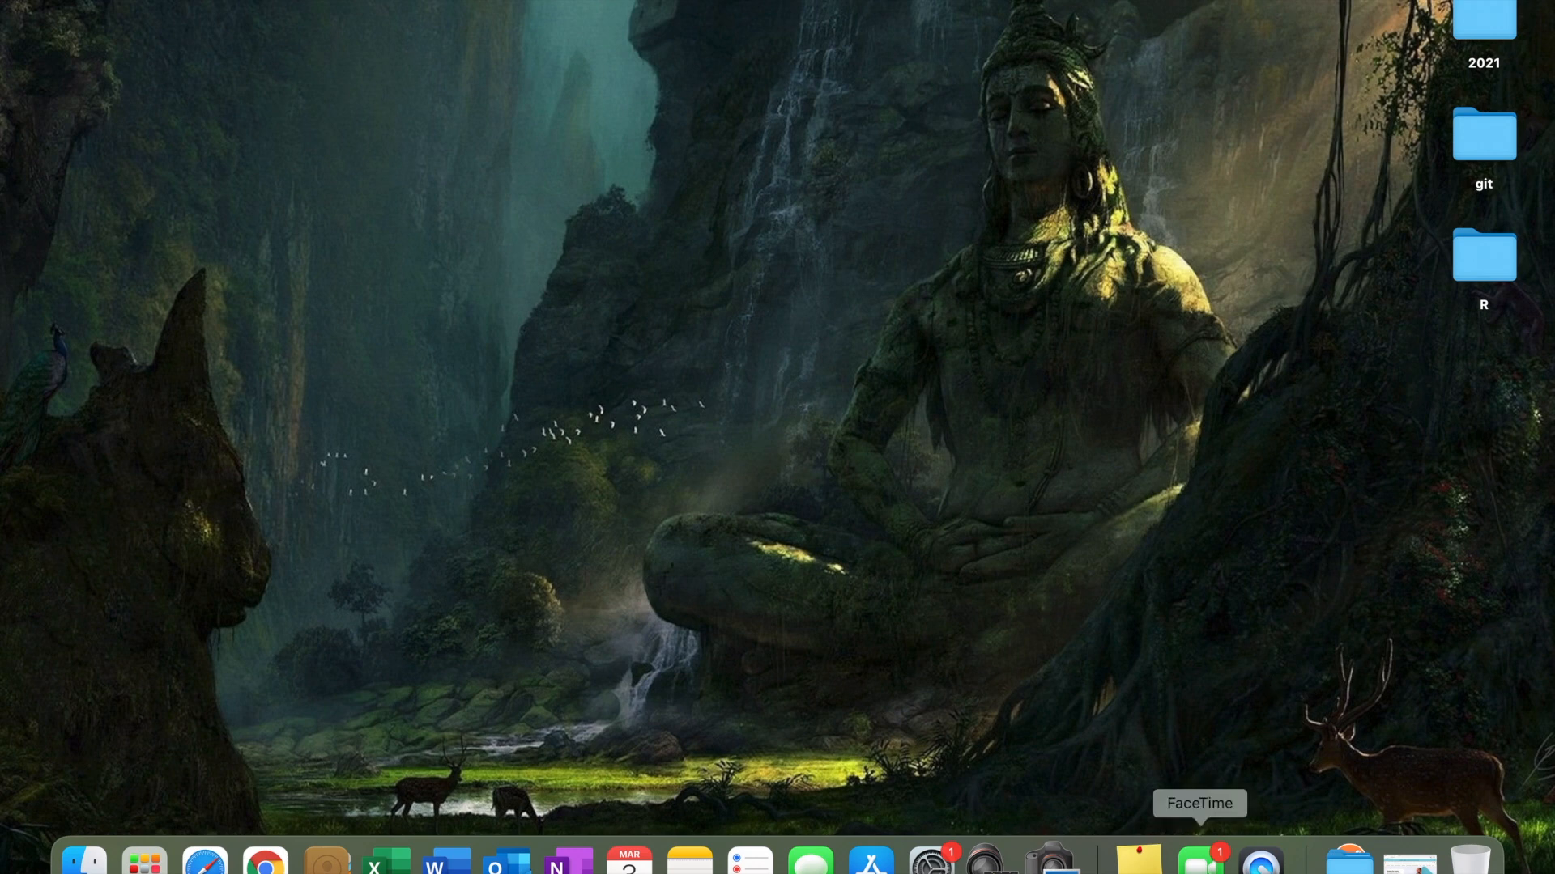
# - Open Safari and go to the bigml.com website
pyautogui.click(199, 865)
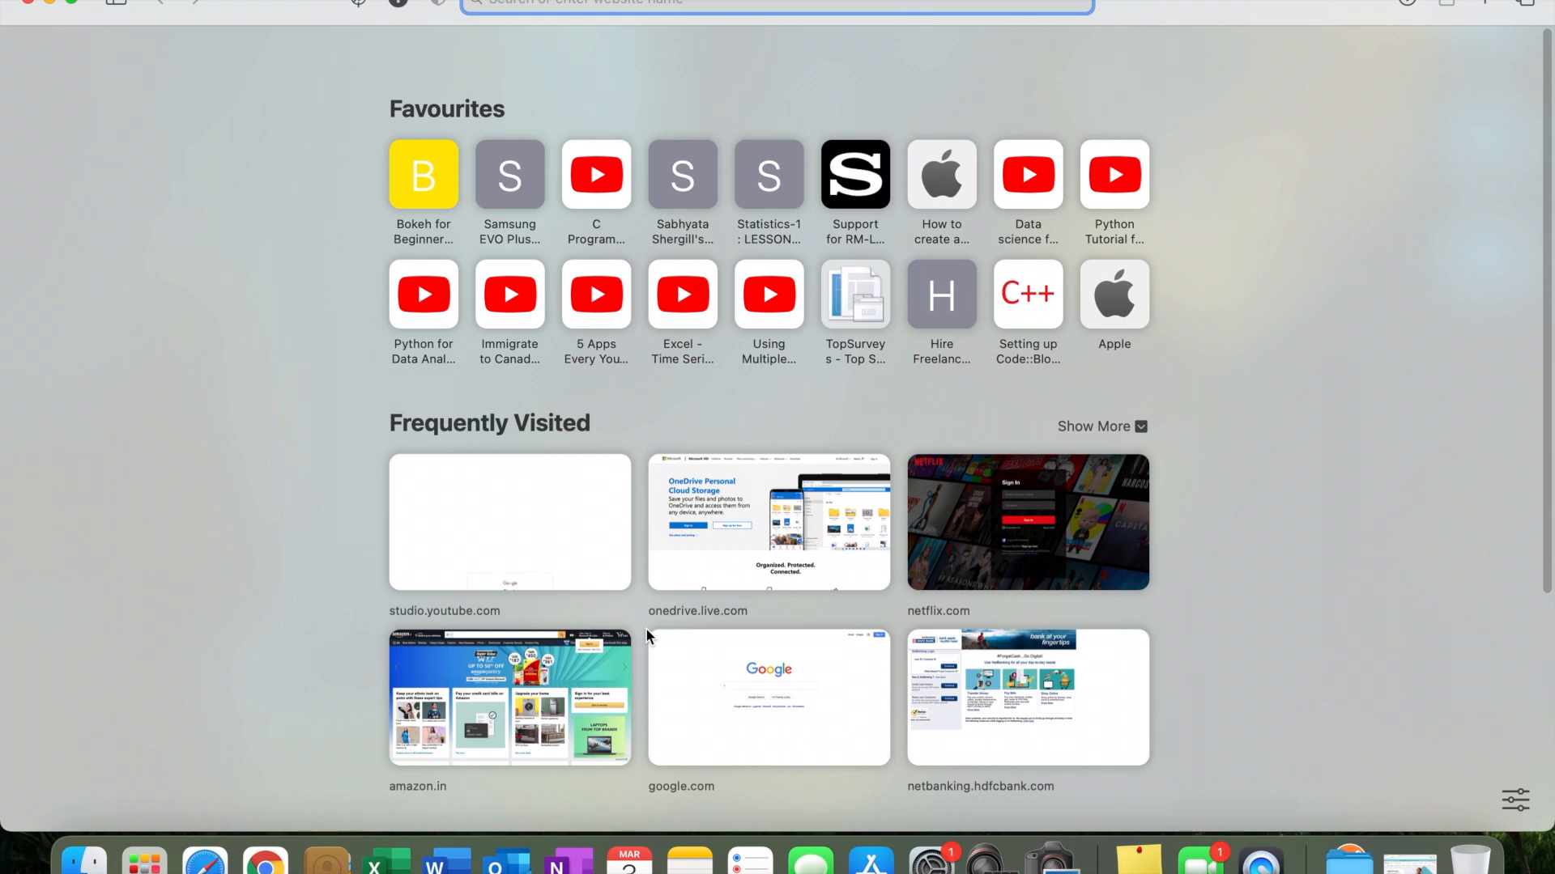
pyautogui.write('bo')
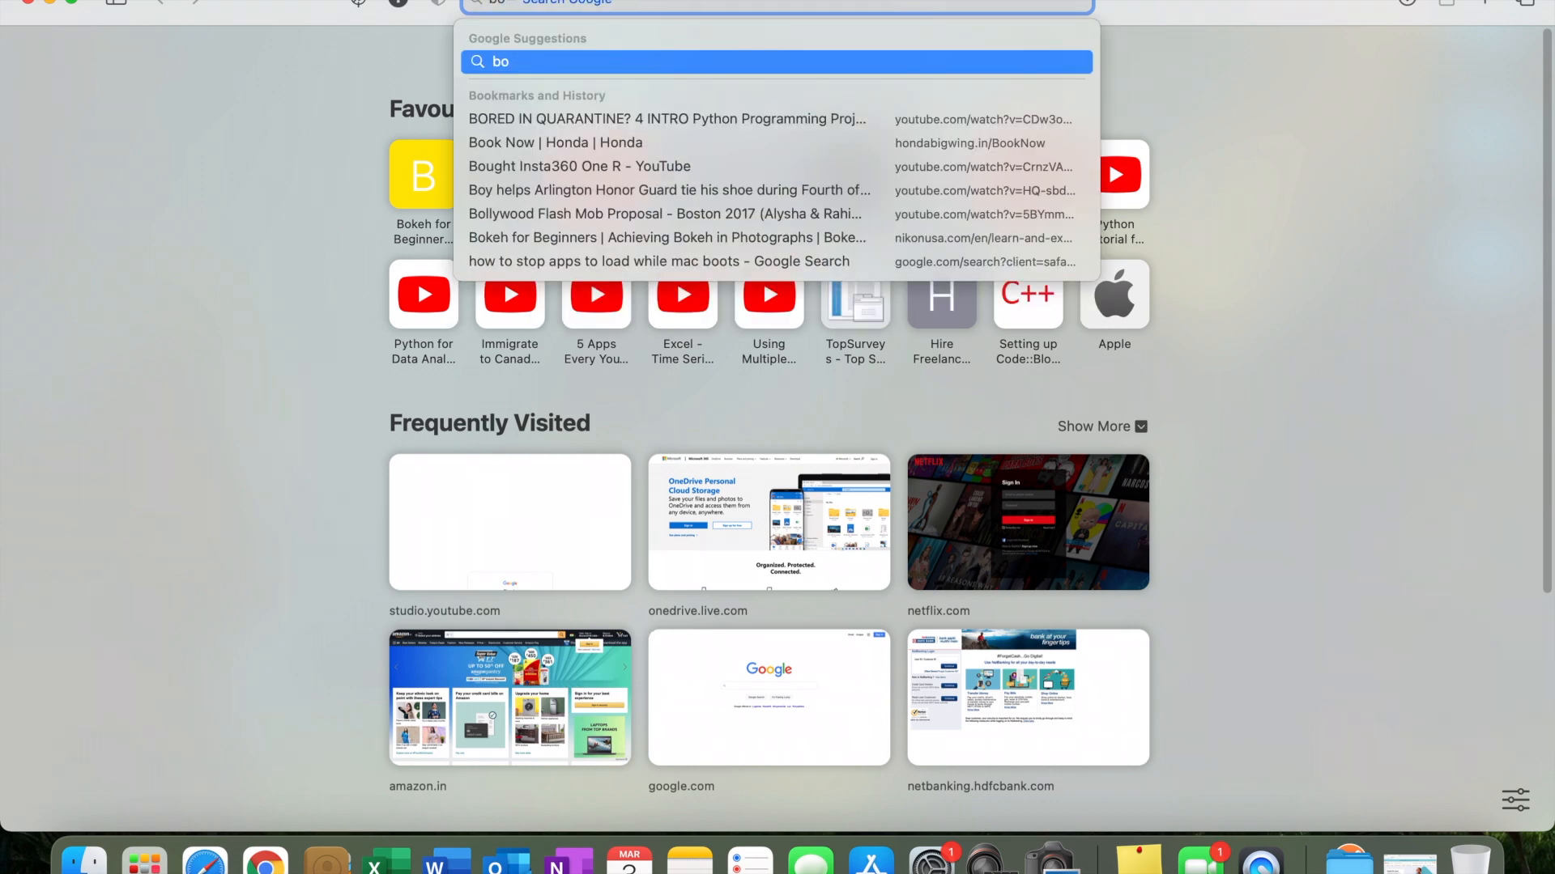
pyautogui.press('BackSpace')
pyautogui.write('igml.com')
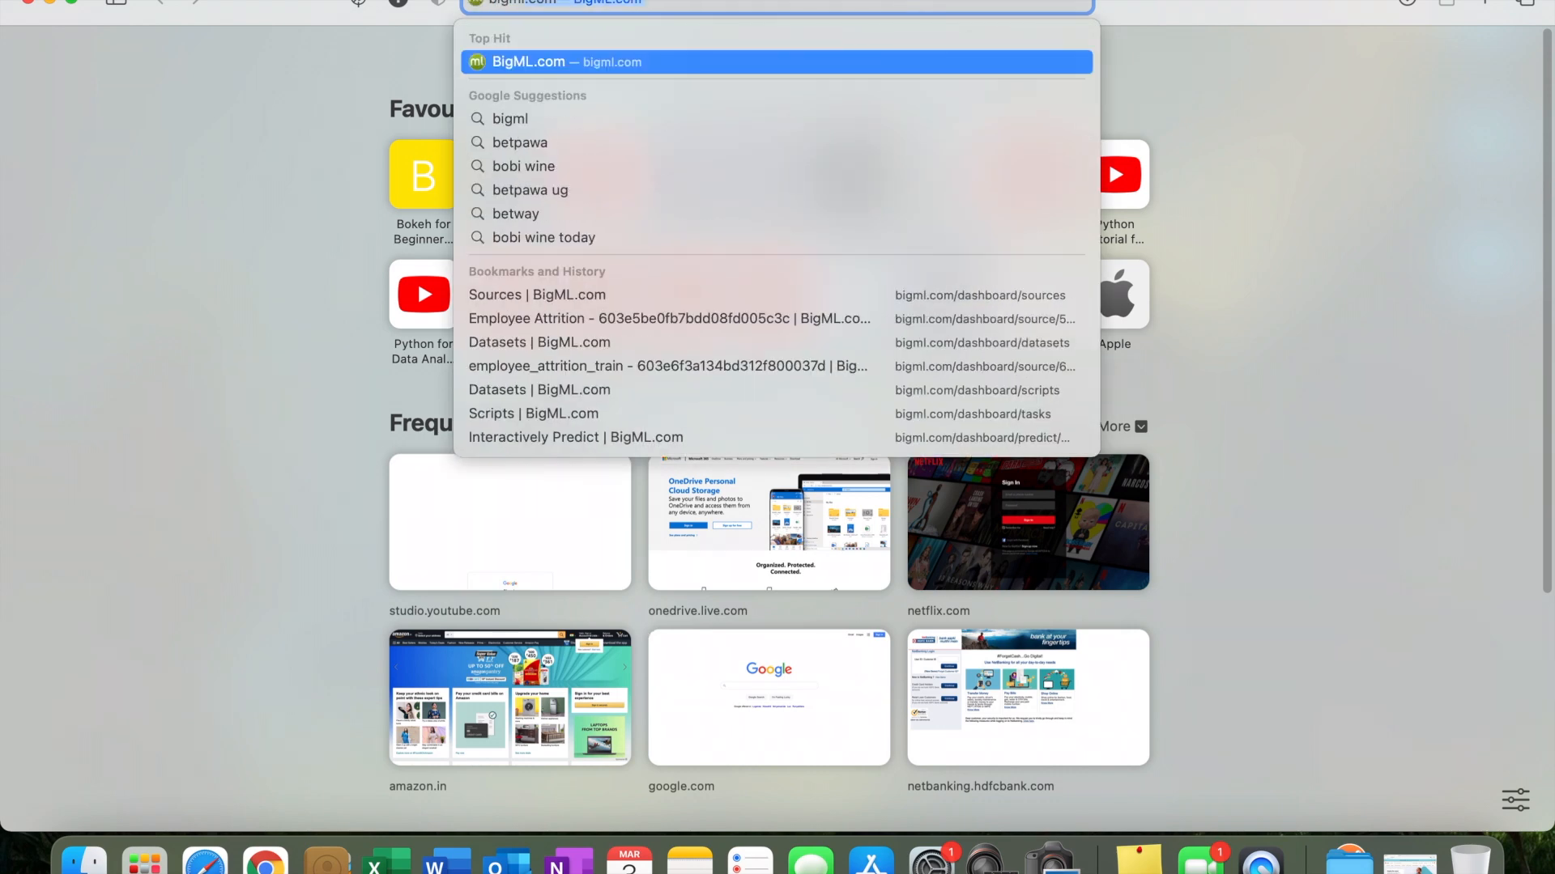
pyautogui.press('Return')
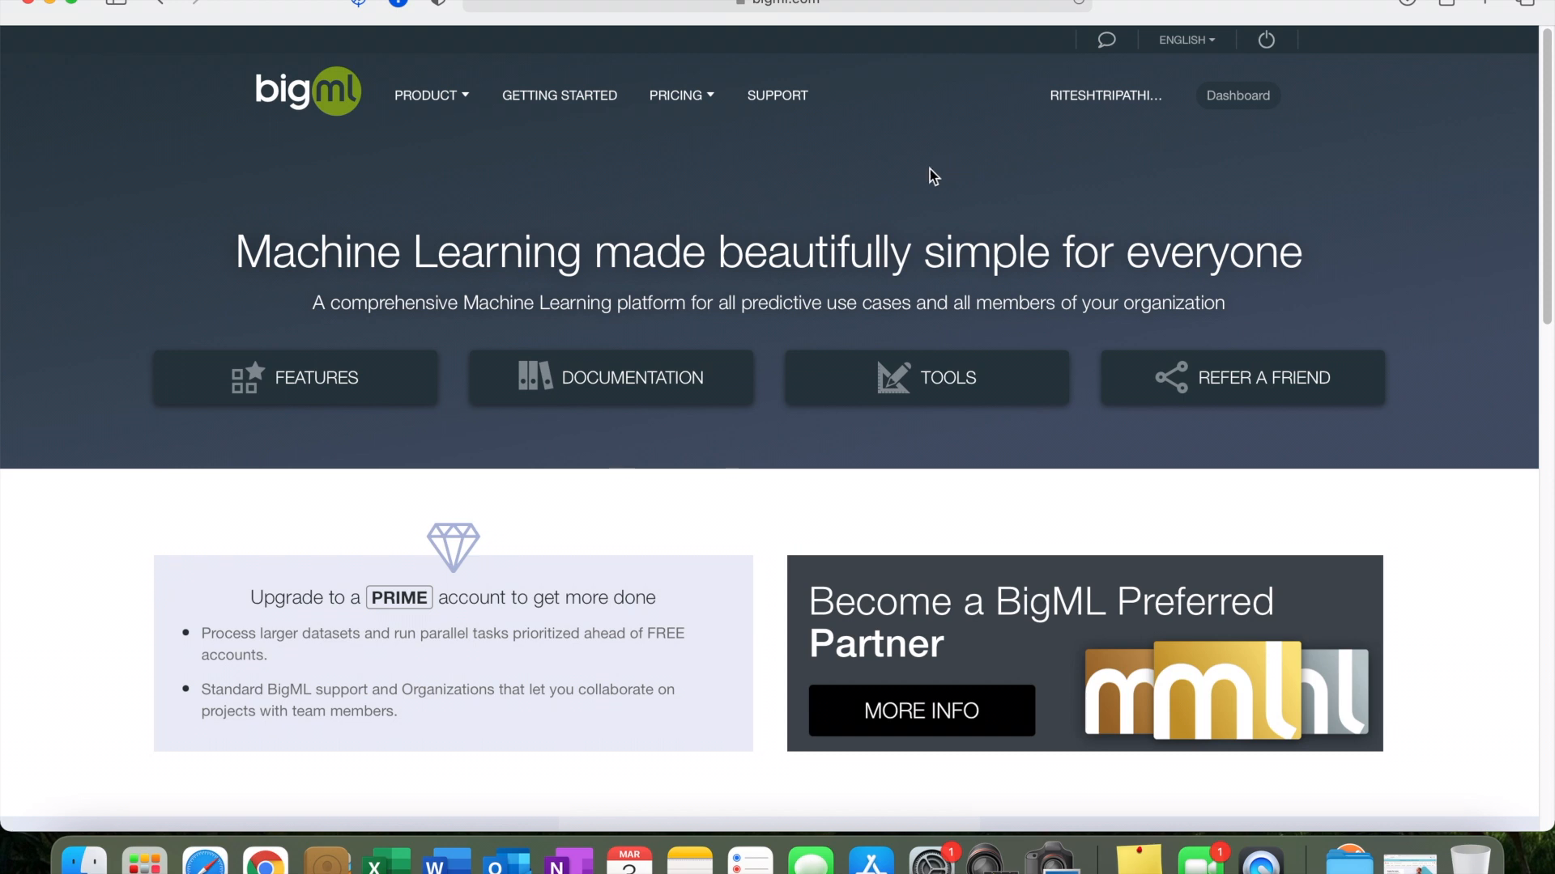
# - Open the Kaggle website in a new browser tab
pyautogui.click(1485, 4)
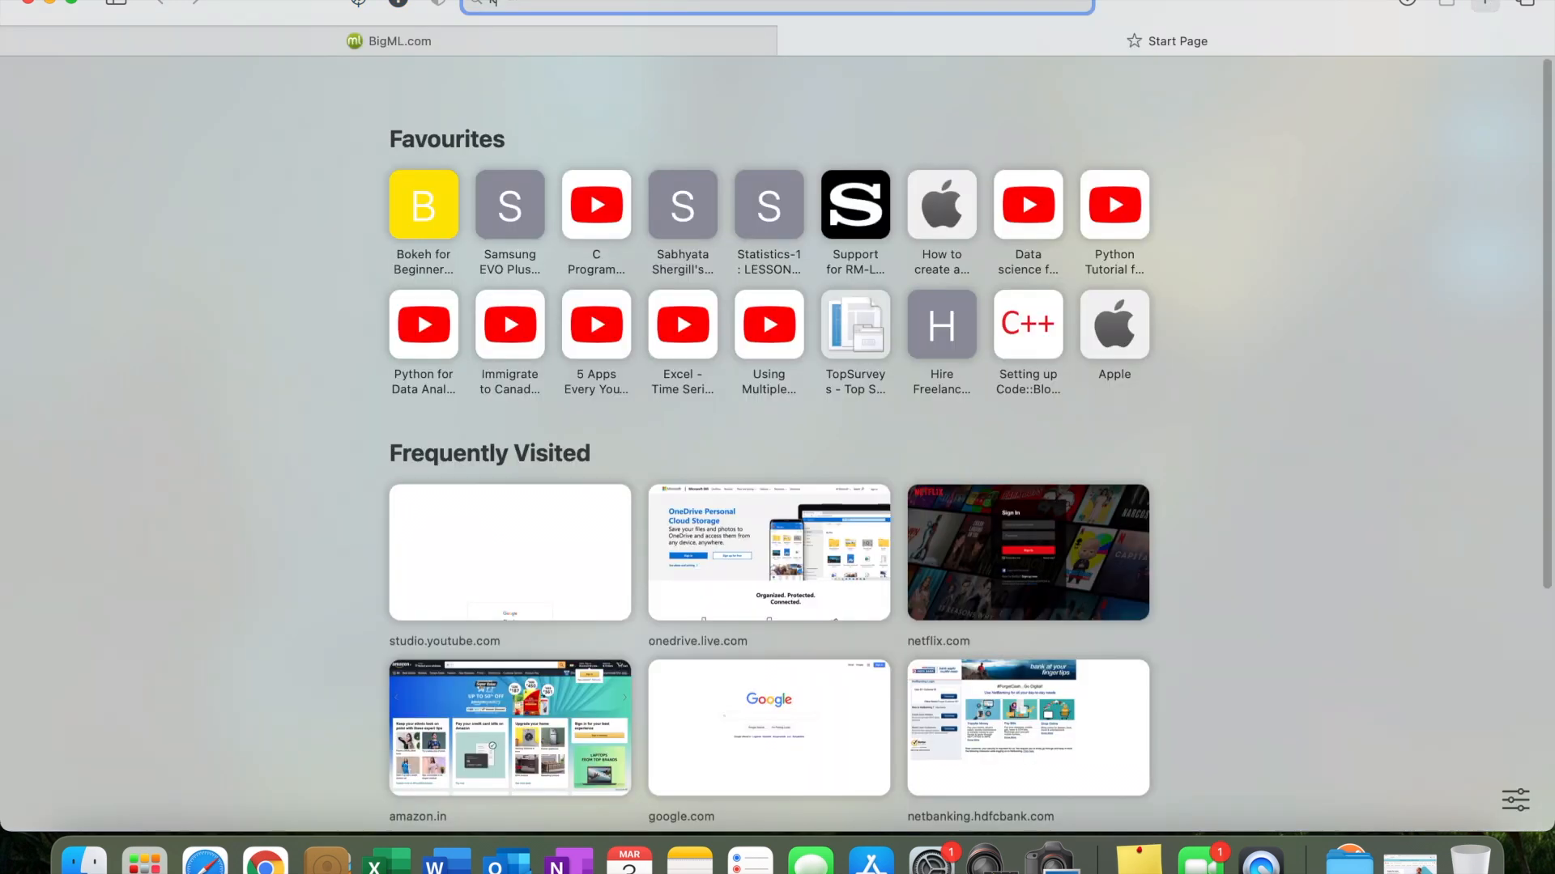
pyautogui.write('kaggle')
pyautogui.press('Return')
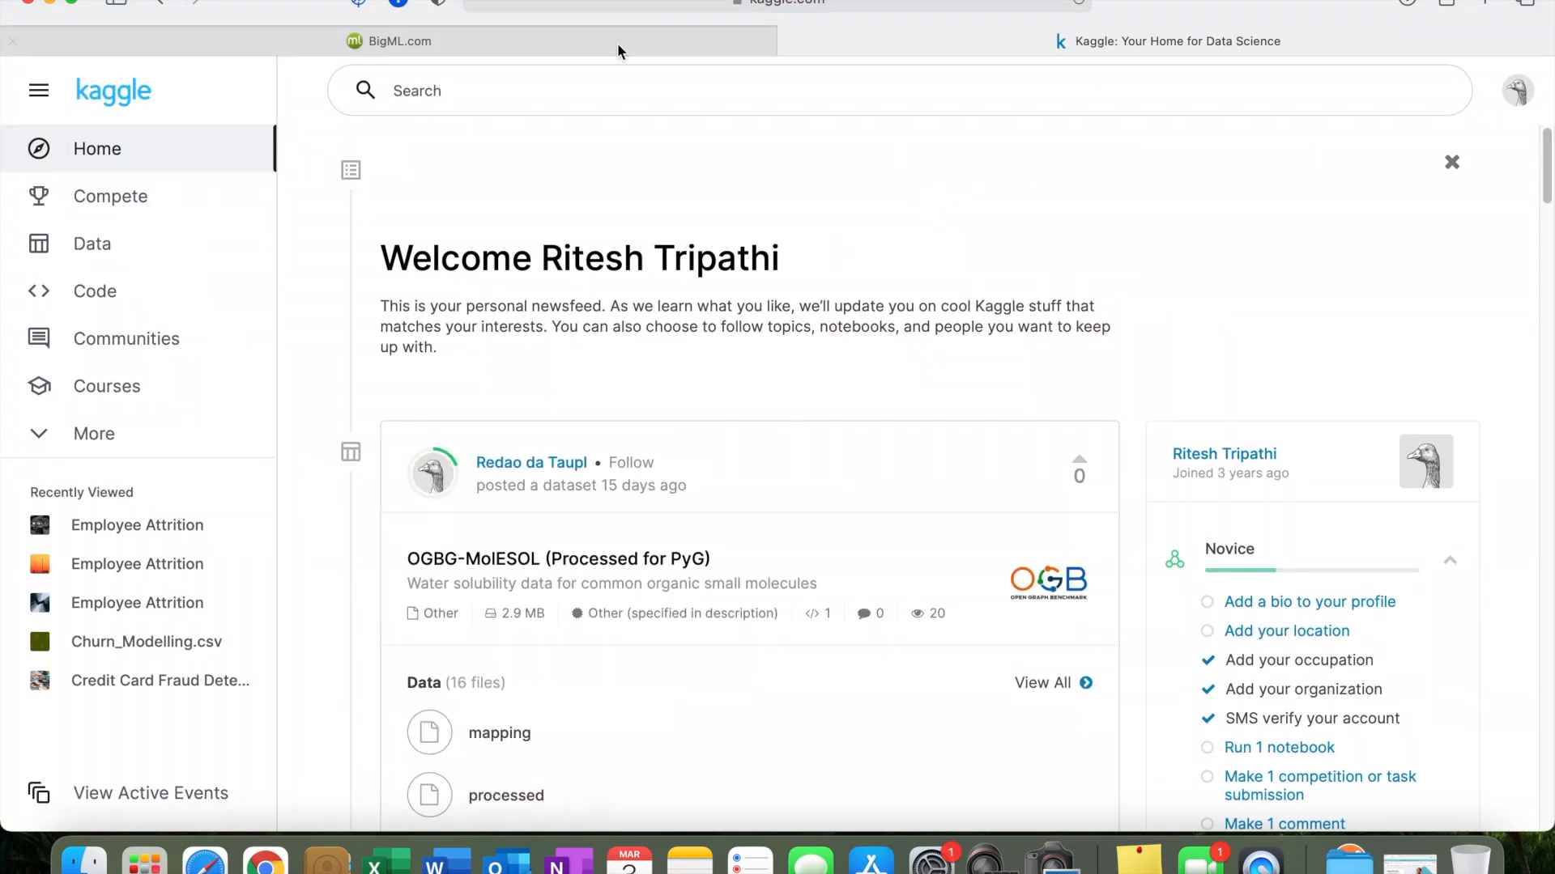
# - Search Kaggle for "employee attrition" and look through the listed datasets and notebooks
pyautogui.click(602, 90)
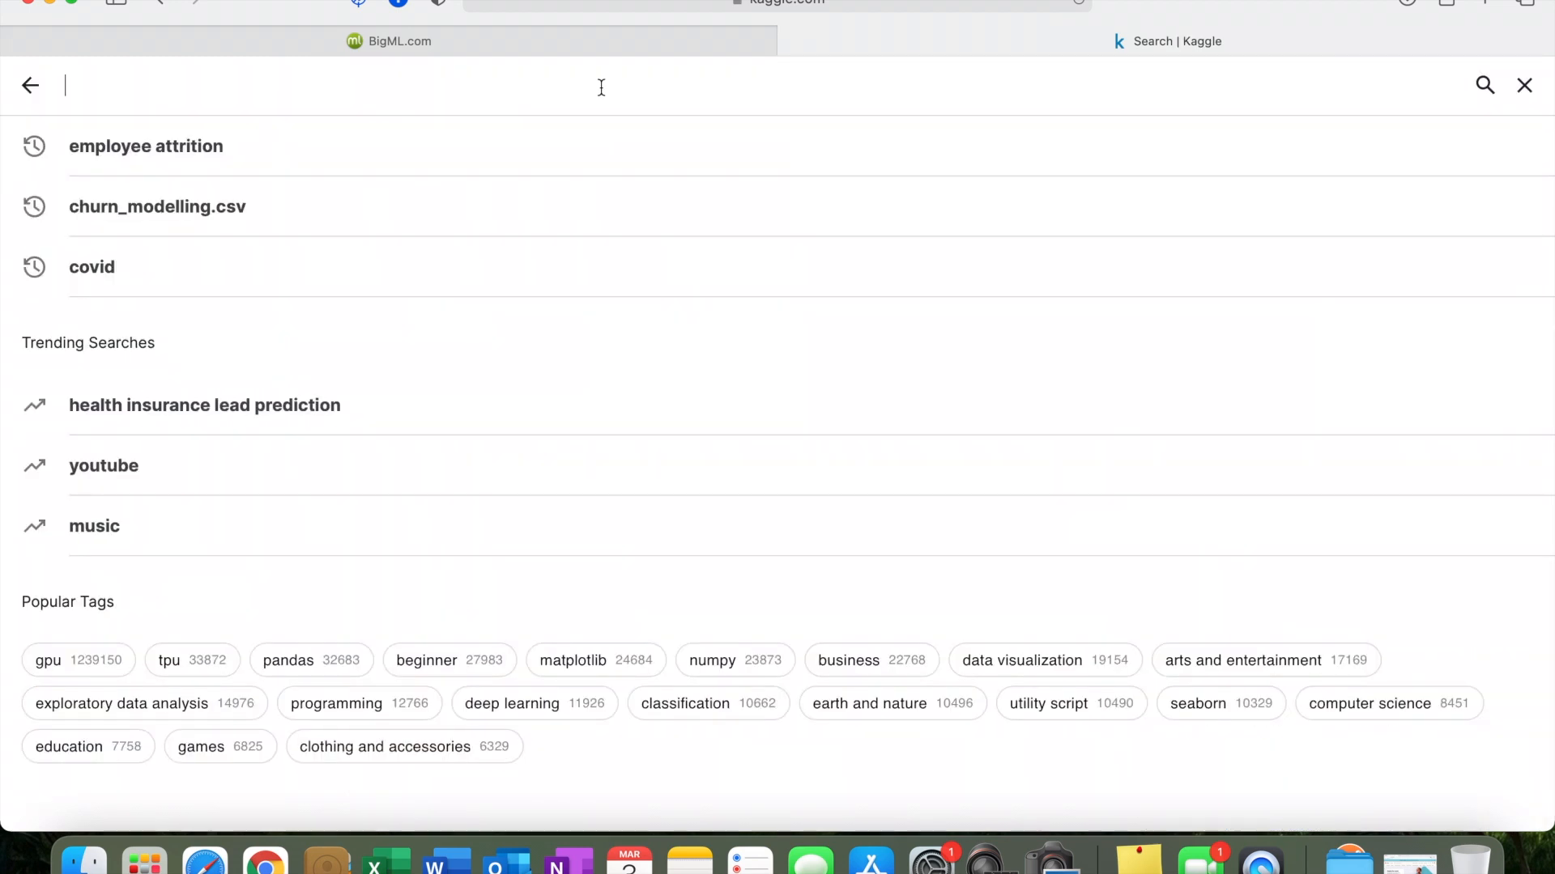
pyautogui.write('employee attrition')
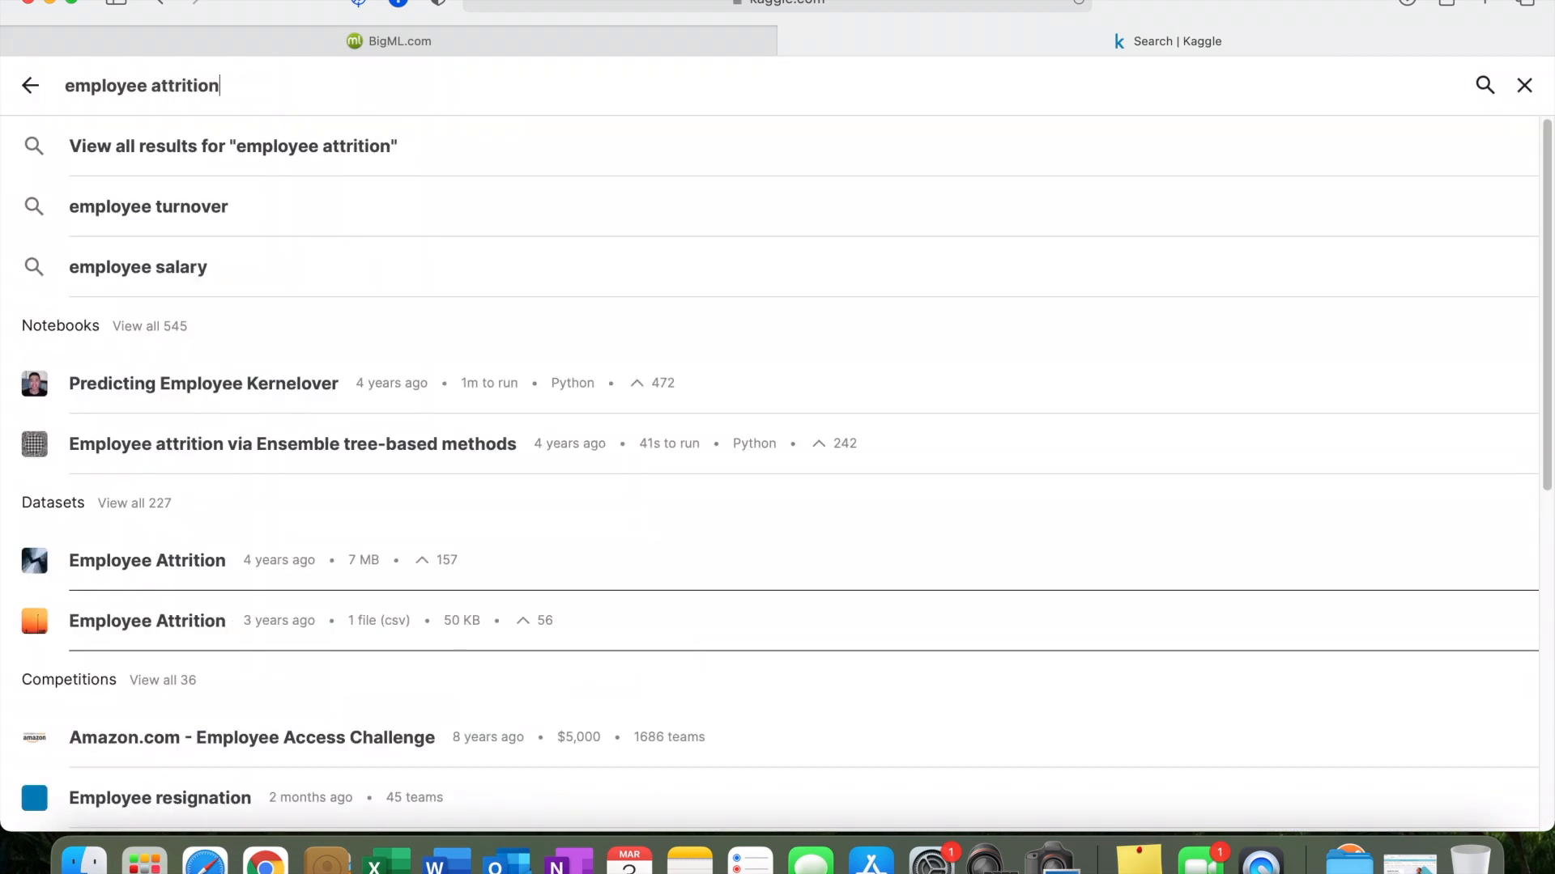
pyautogui.press('Return')
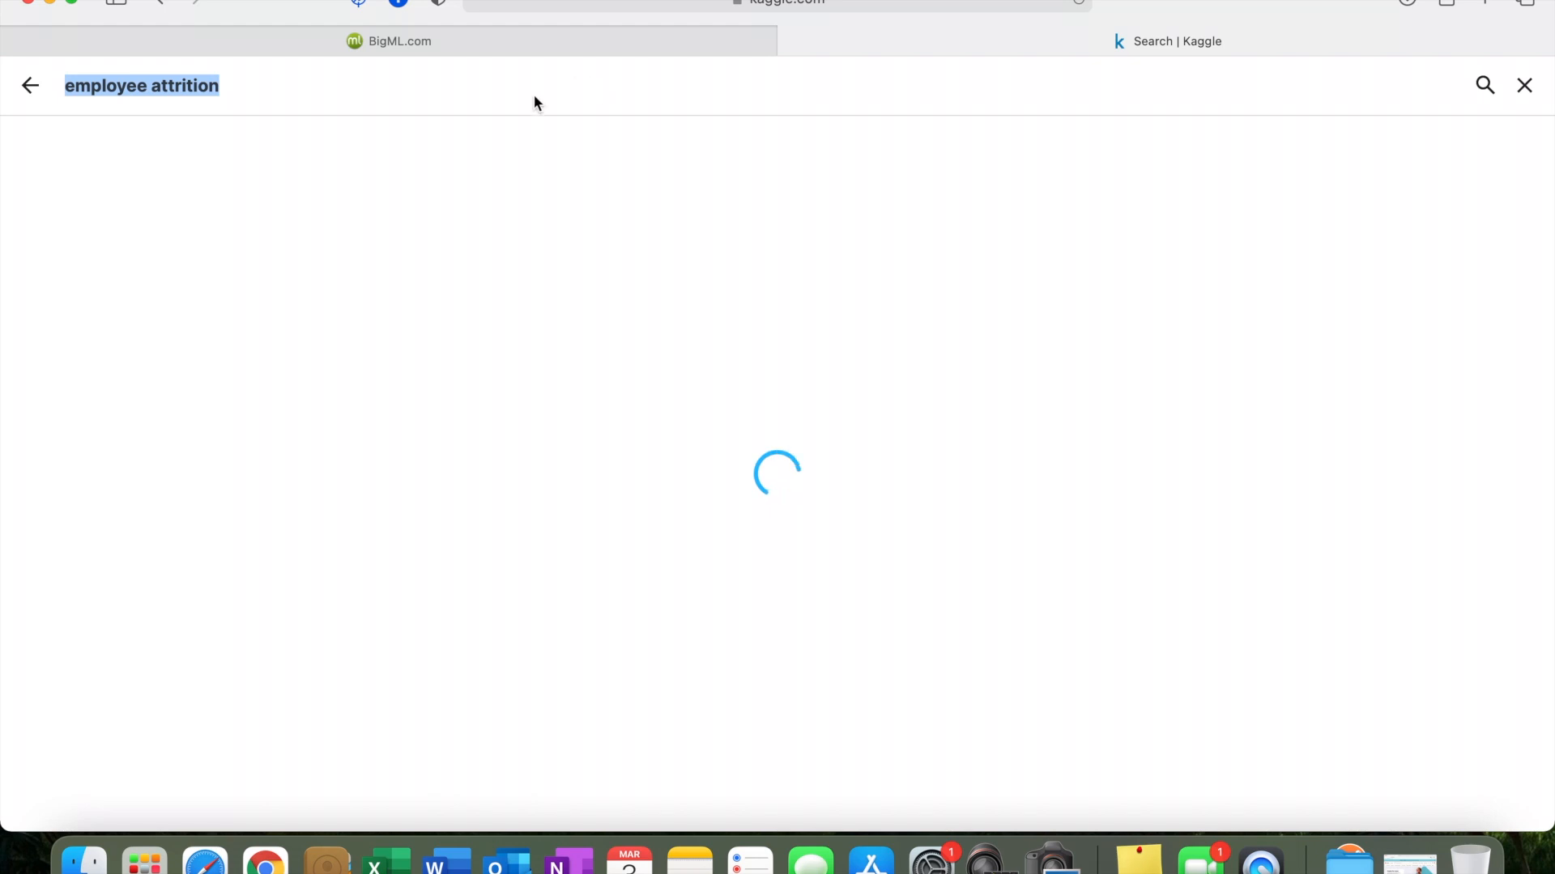
pyautogui.scroll(-10, 857, 624)
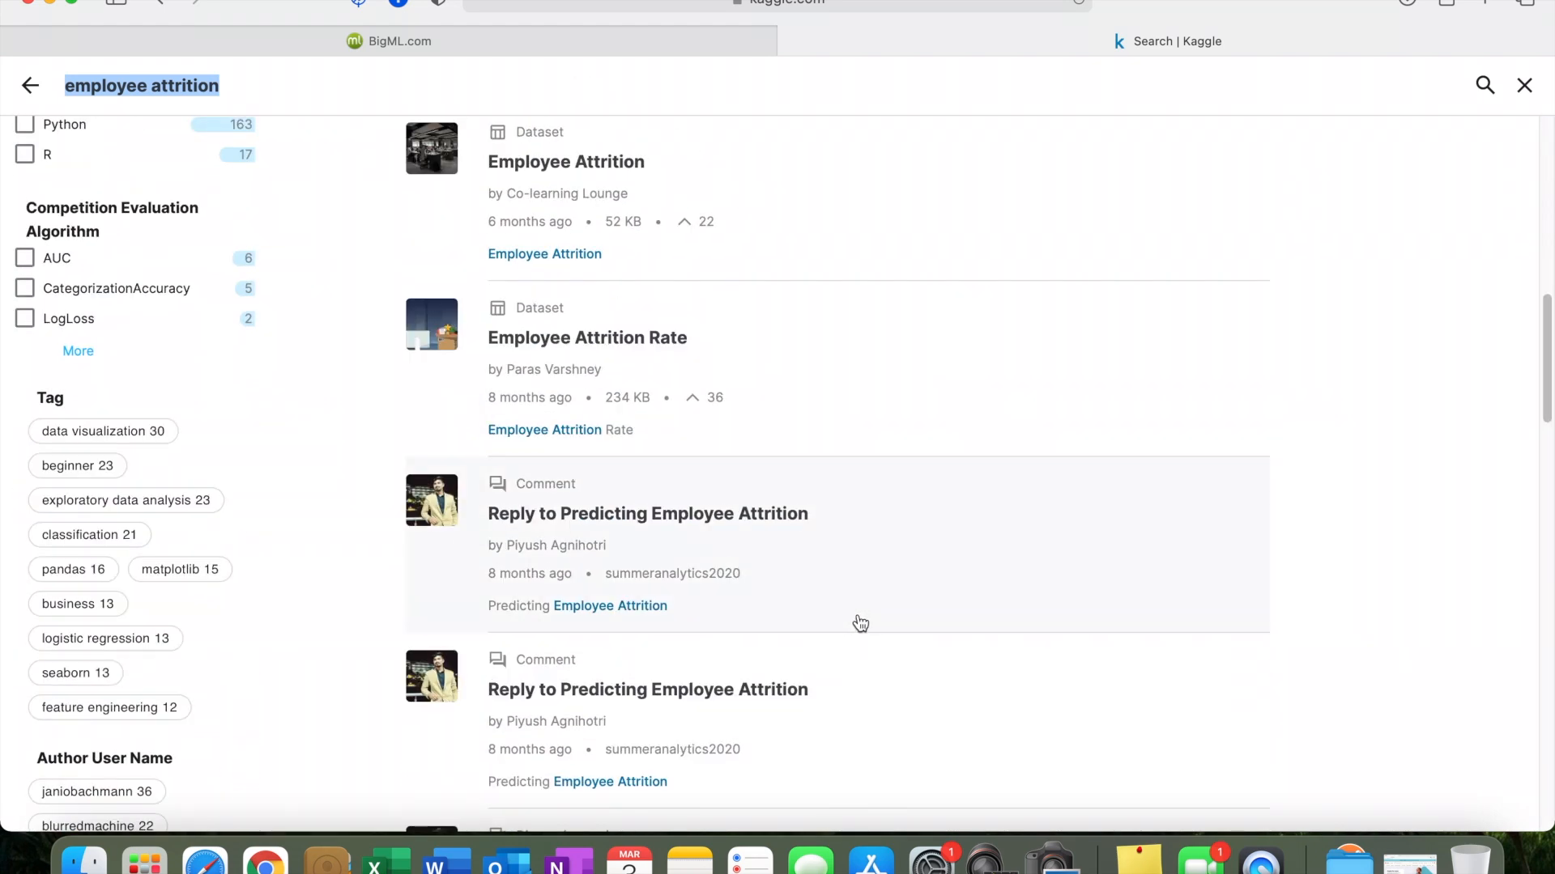
pyautogui.scroll(-5, 860, 623)
pyautogui.scroll(-8, 860, 623)
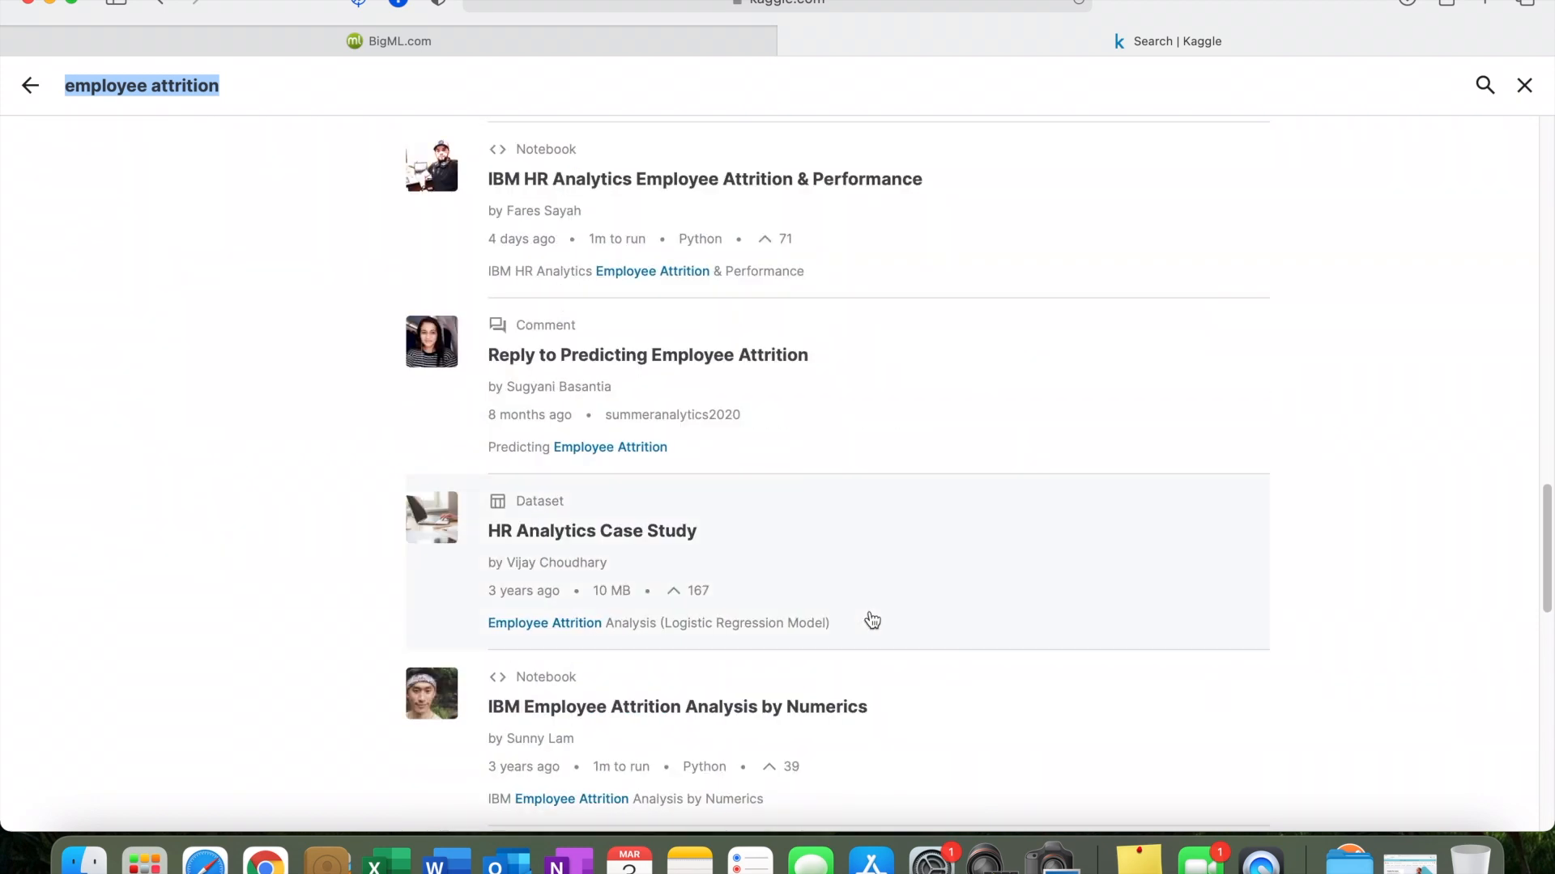
pyautogui.scroll(20, 872, 621)
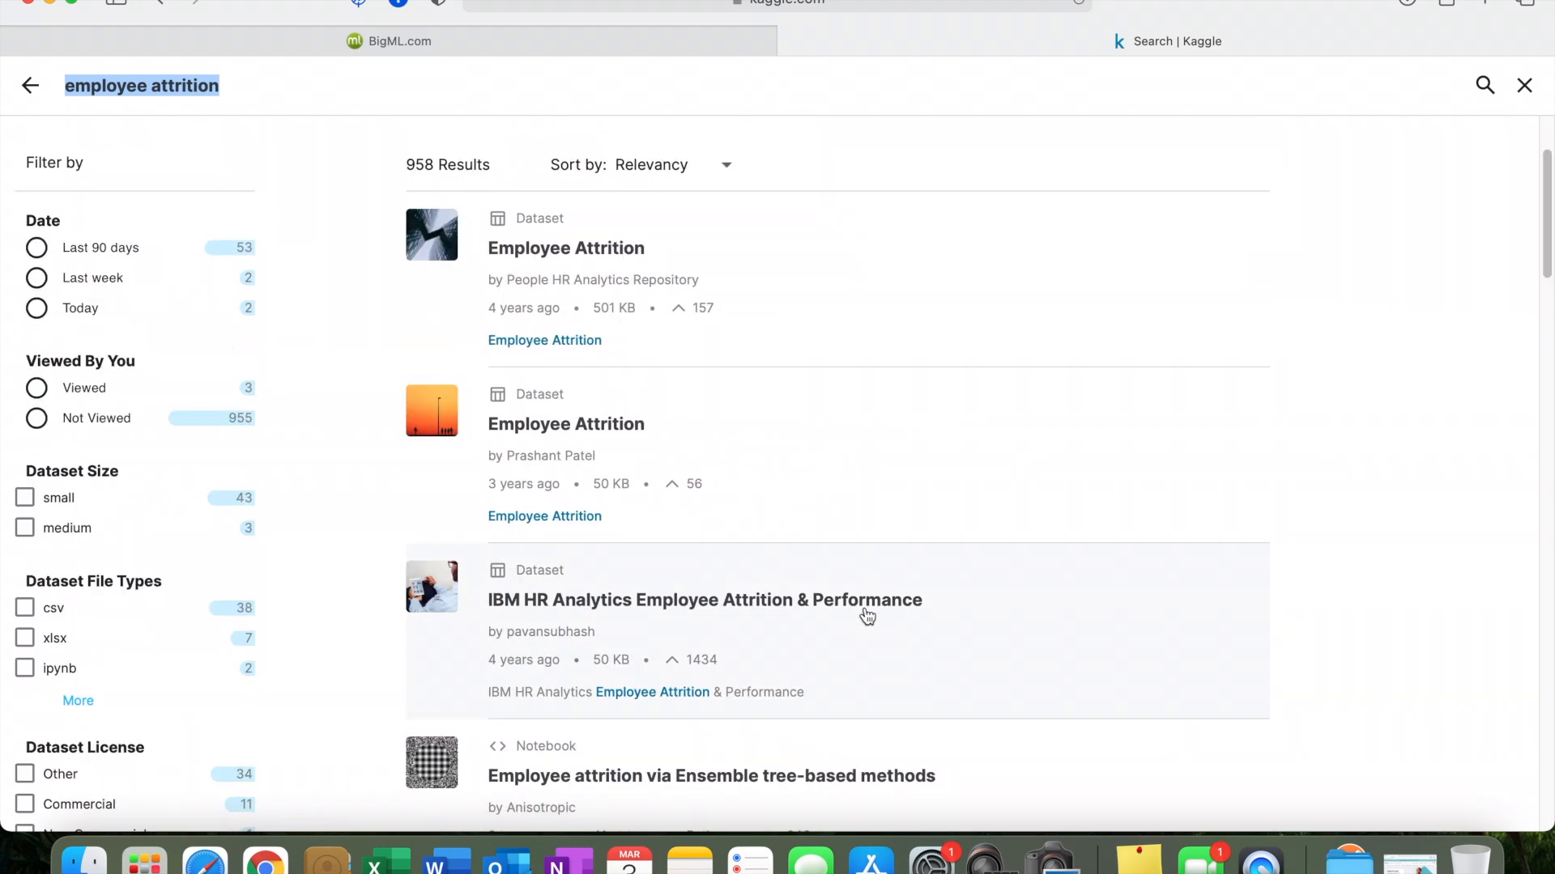
pyautogui.scroll(3, 870, 614)
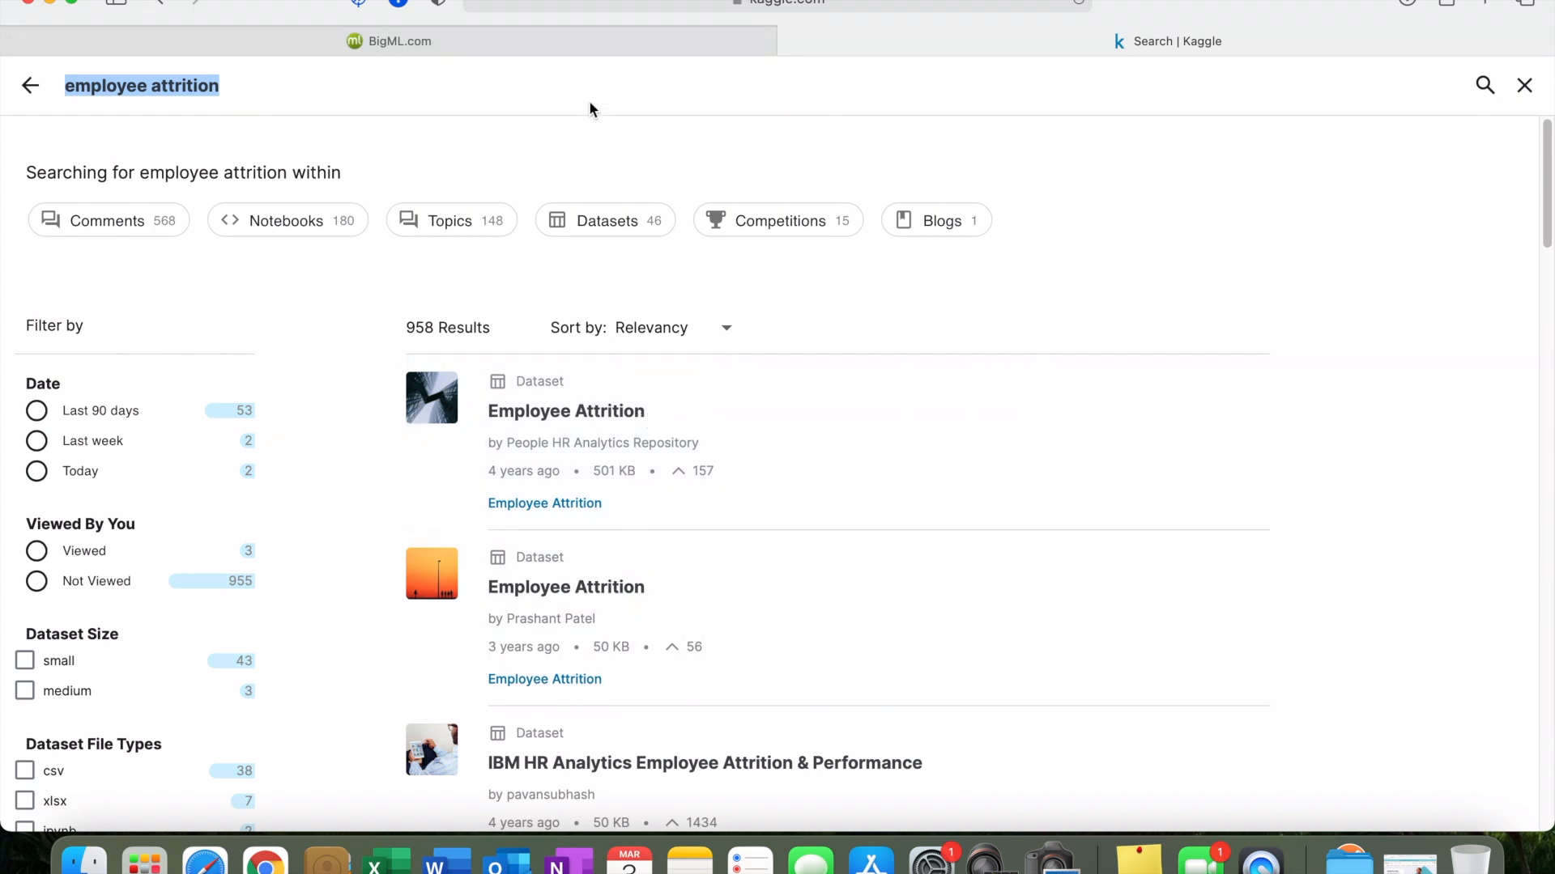
# - Return to the BigML site and open its dashboard with the list of sources
pyautogui.click(602, 47)
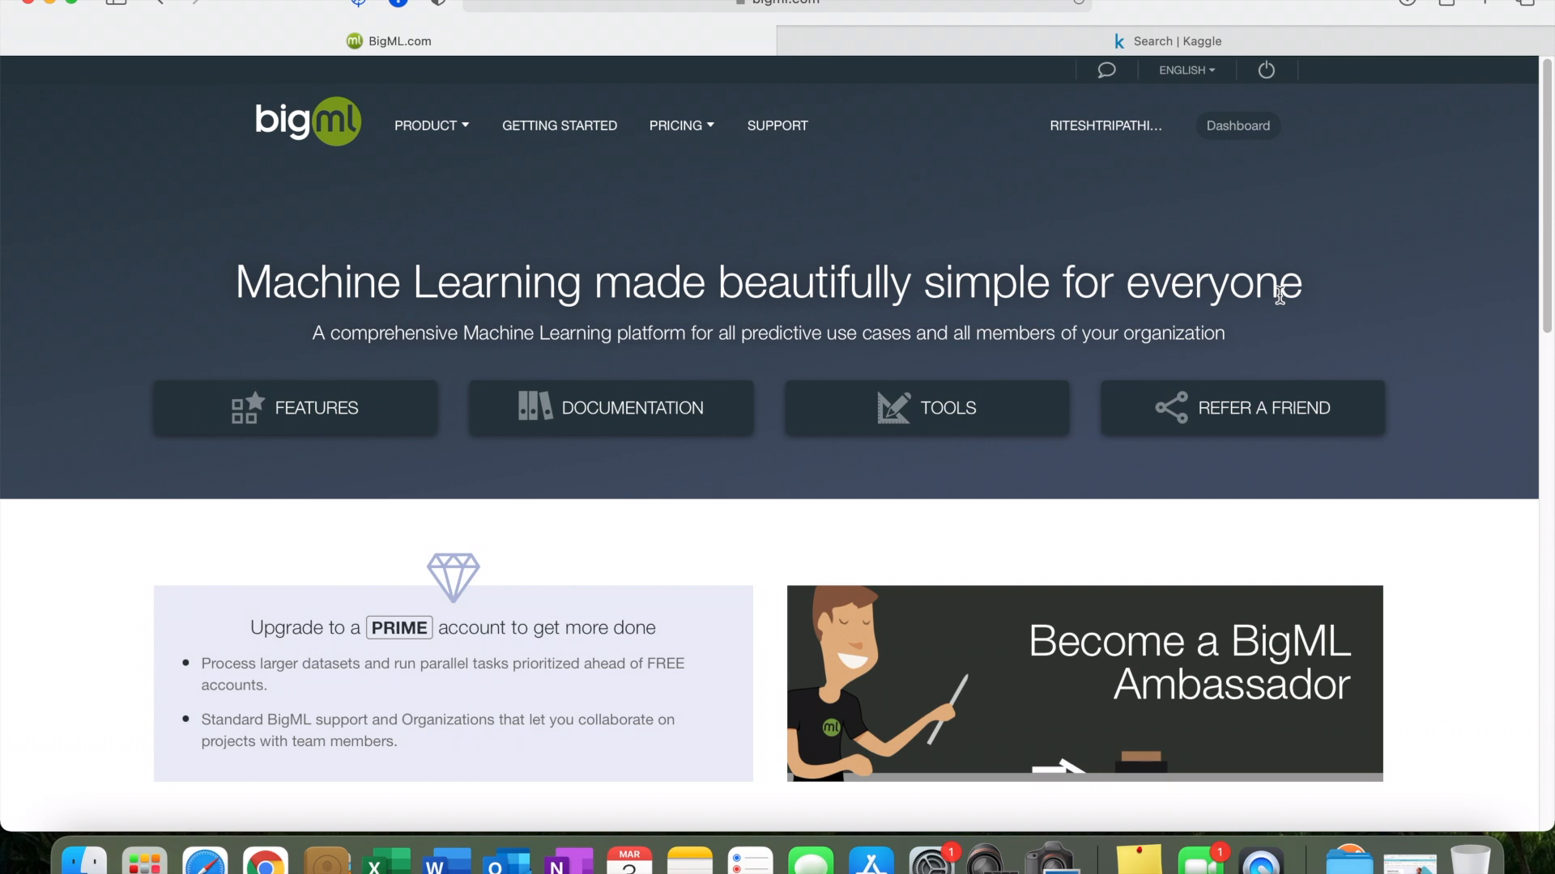
pyautogui.click(1245, 119)
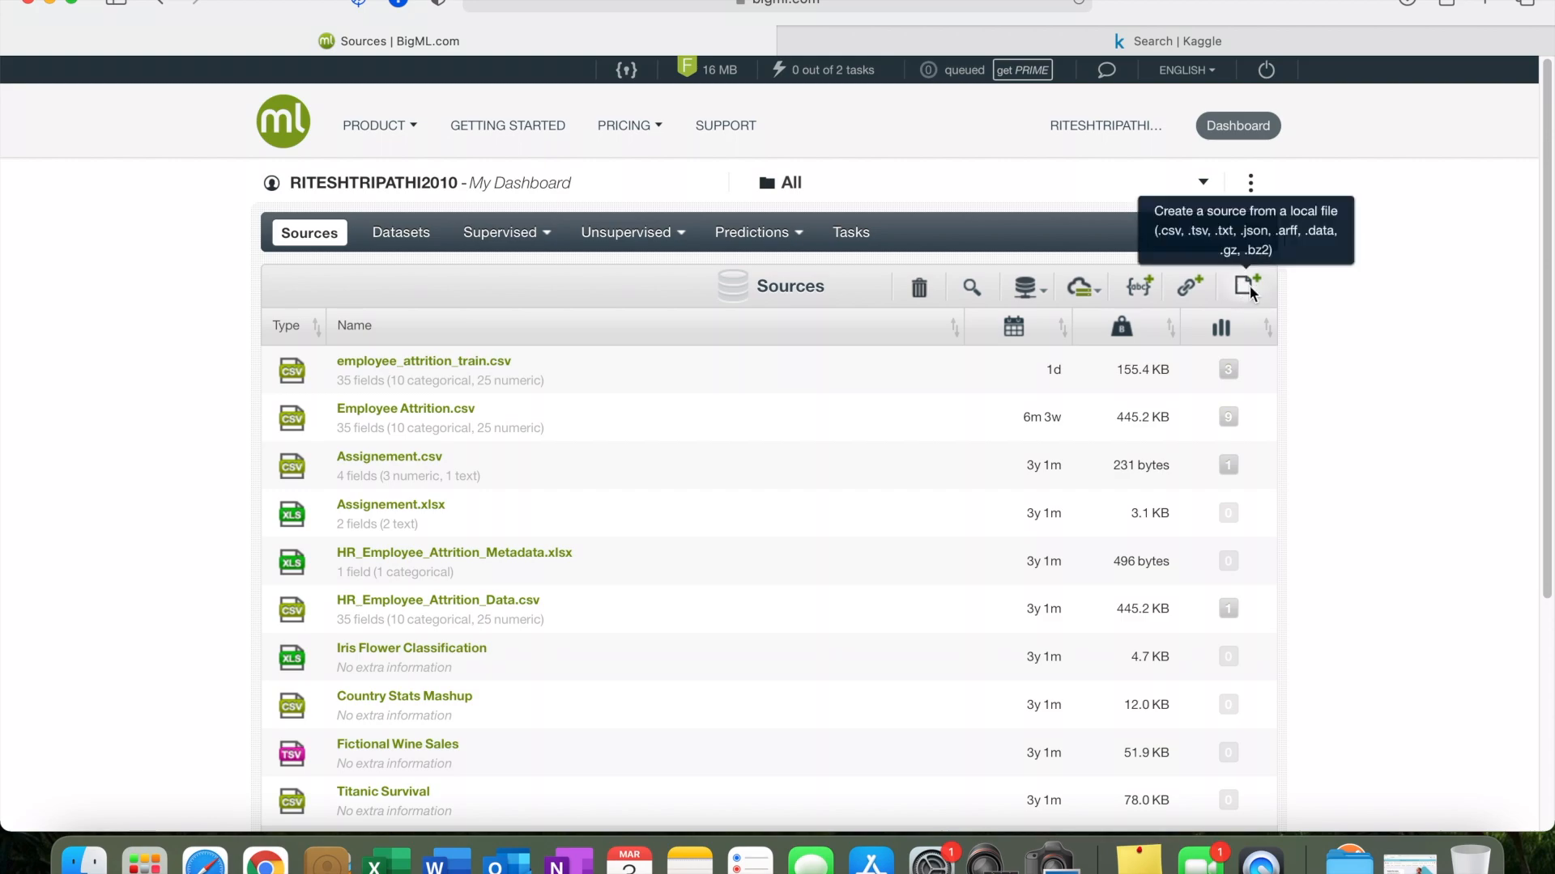
pyautogui.click(1241, 286)
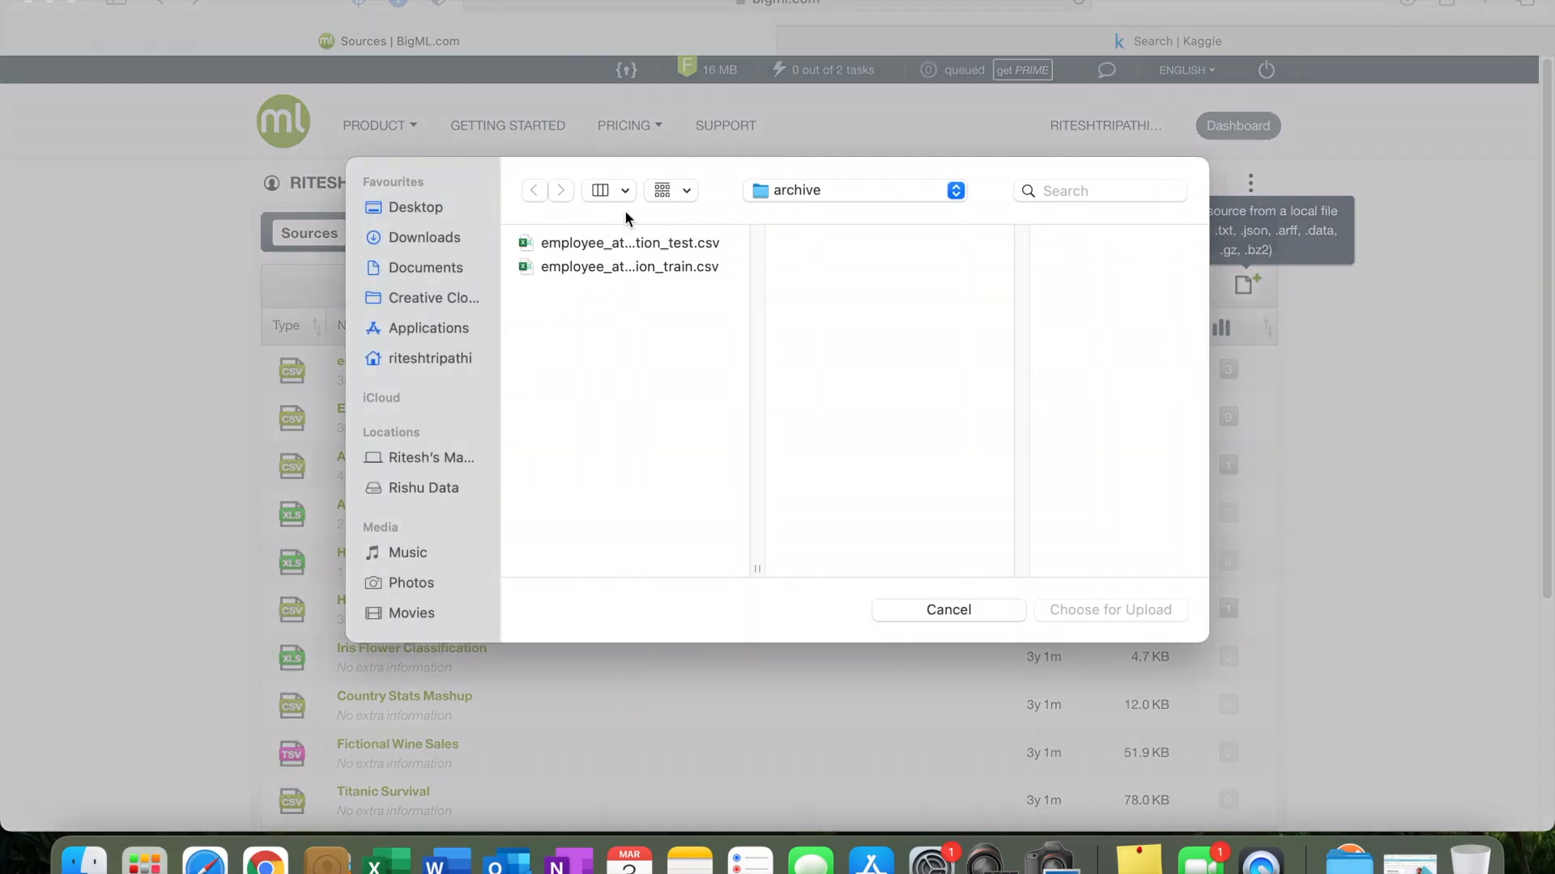
pyautogui.click(659, 267)
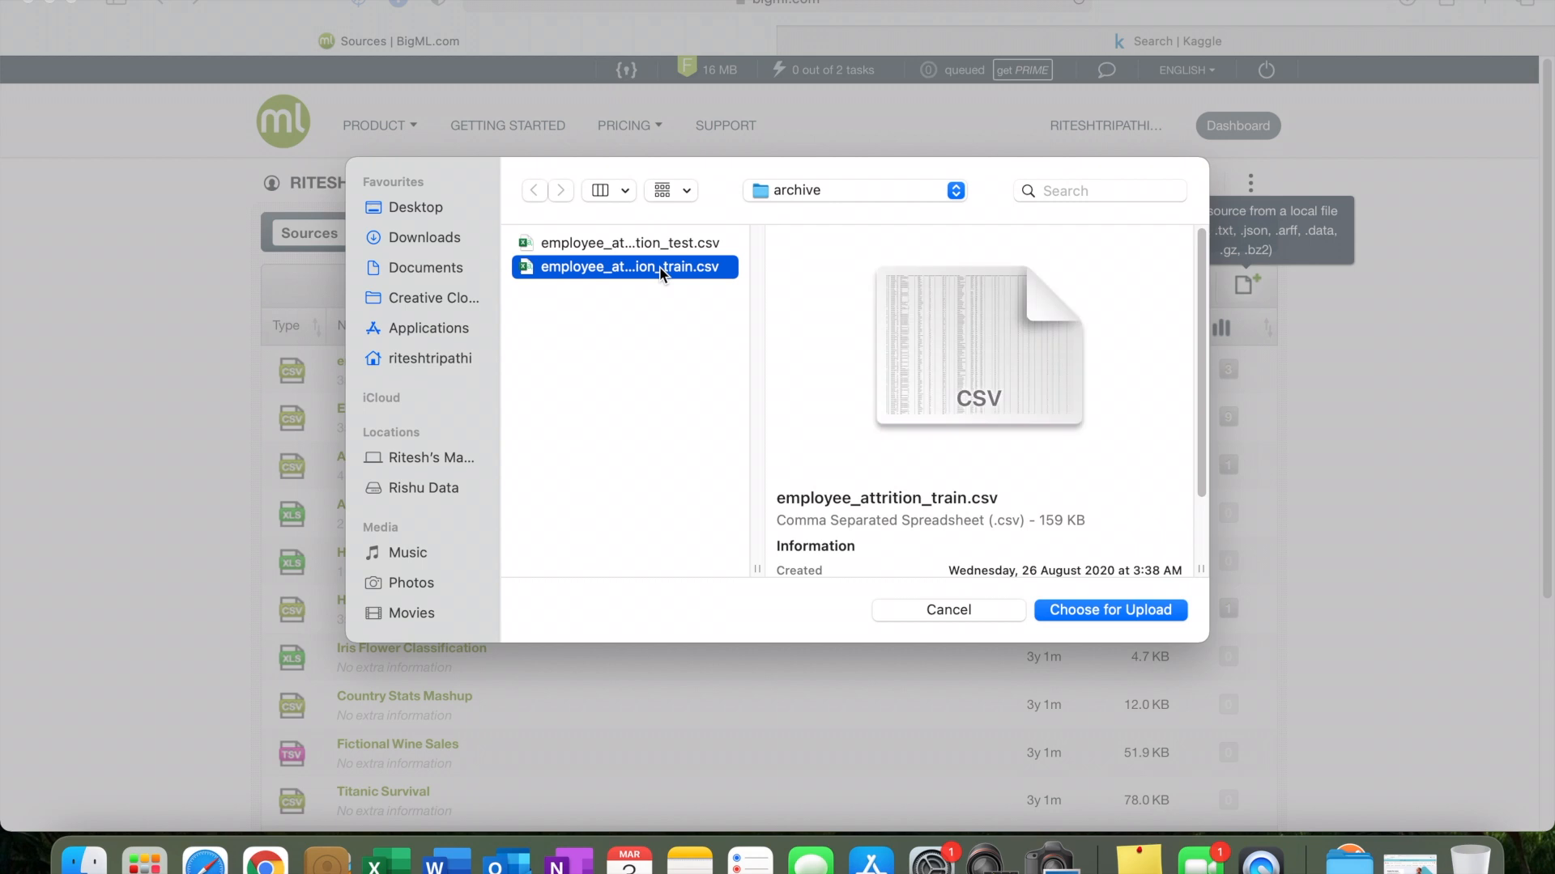
pyautogui.click(986, 607)
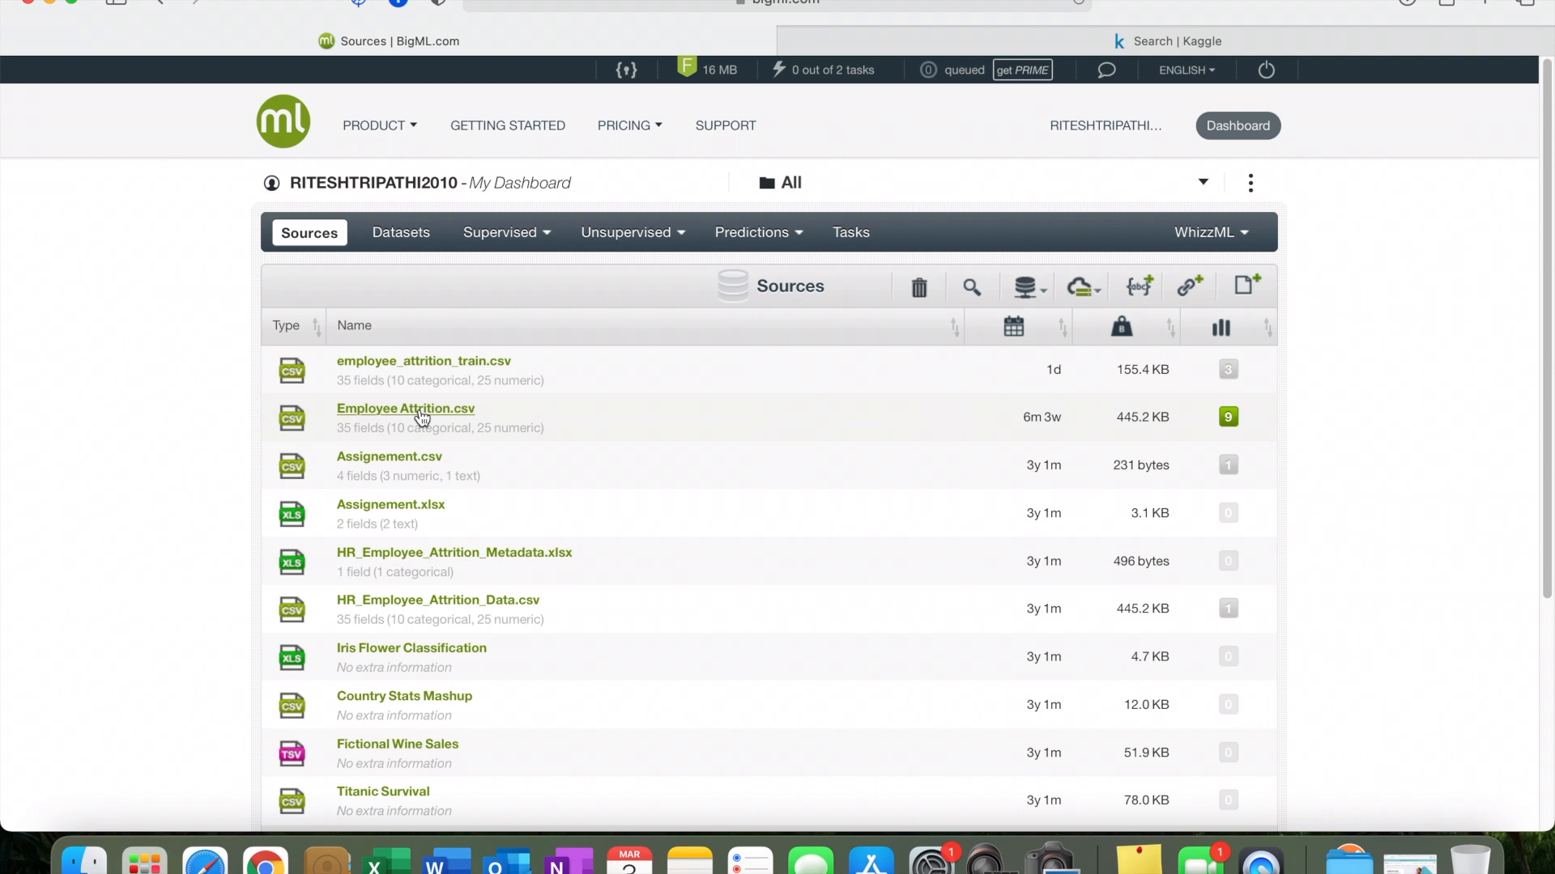
# - Open the Employee Attrition.csv source and review its field names, types and sample instances
pyautogui.click(420, 410)
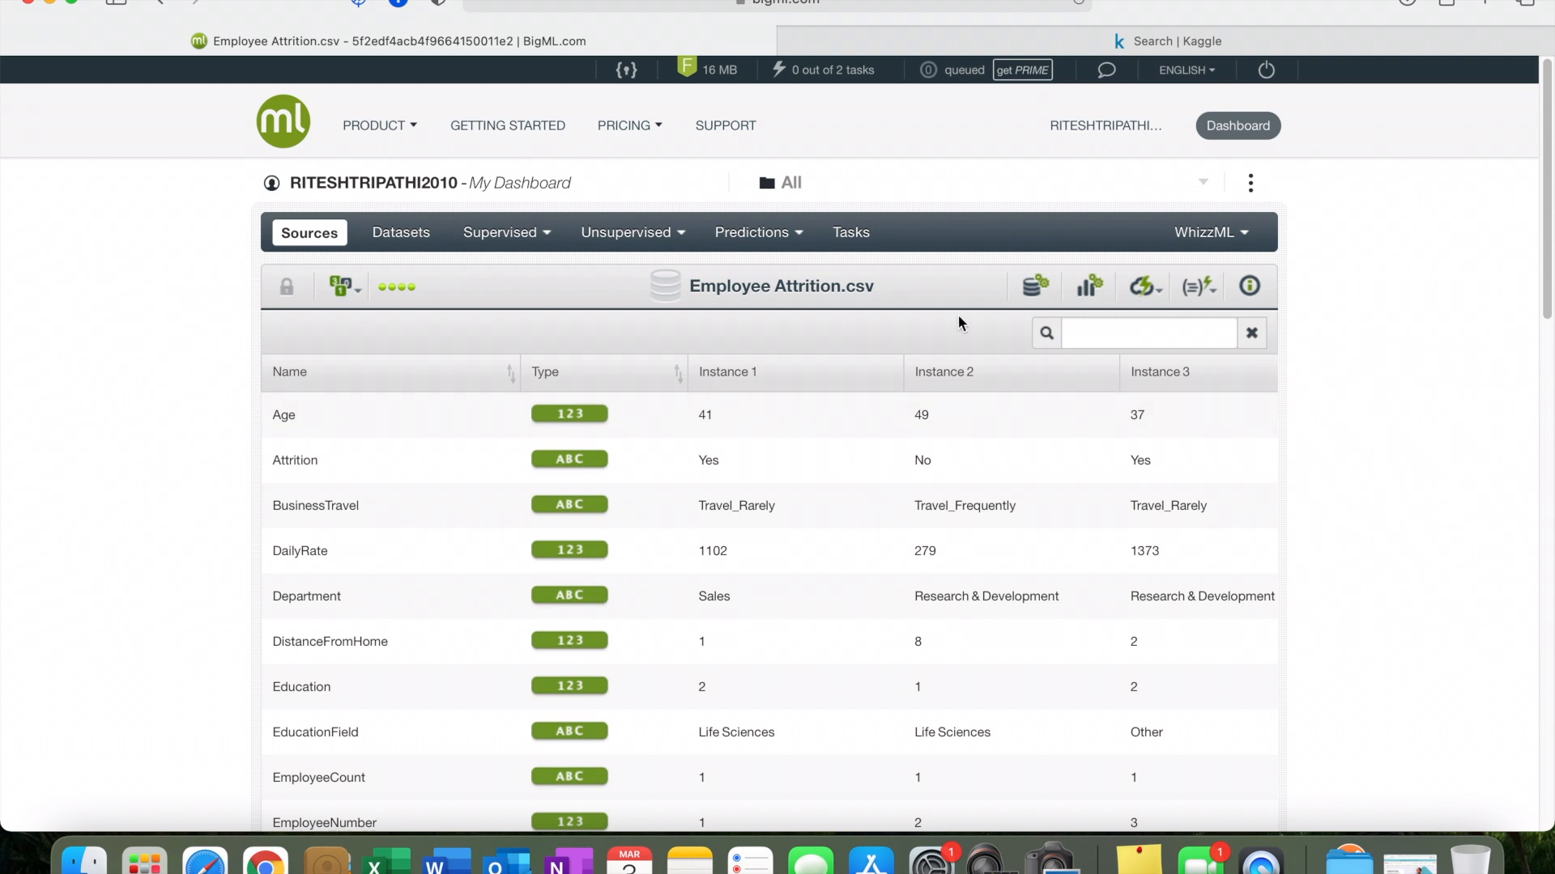
pyautogui.scroll(-2, 335, 463)
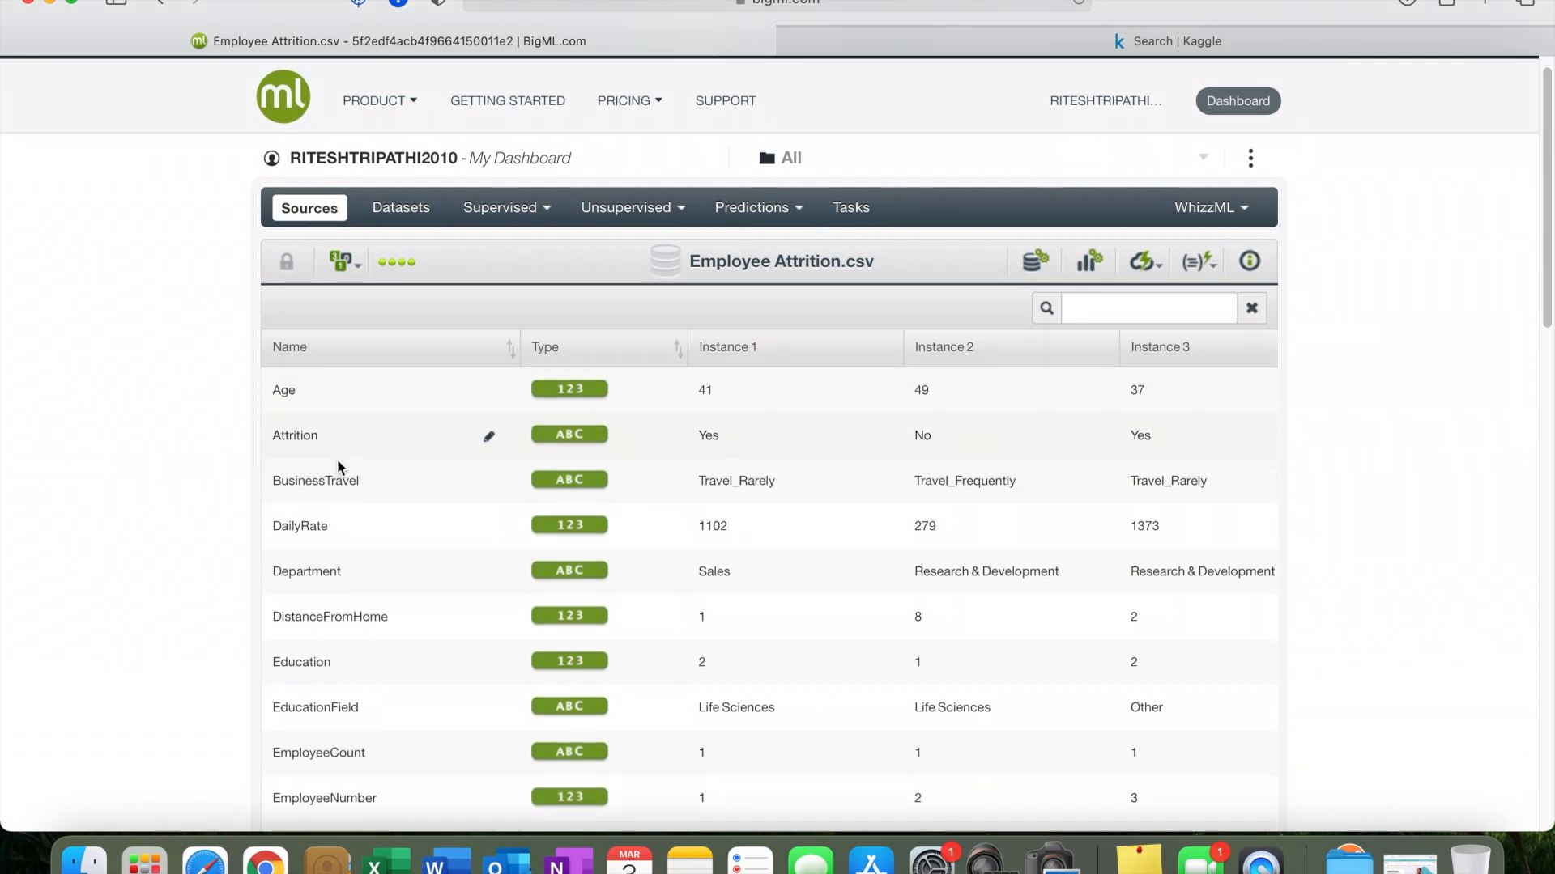
pyautogui.scroll(-1, 338, 460)
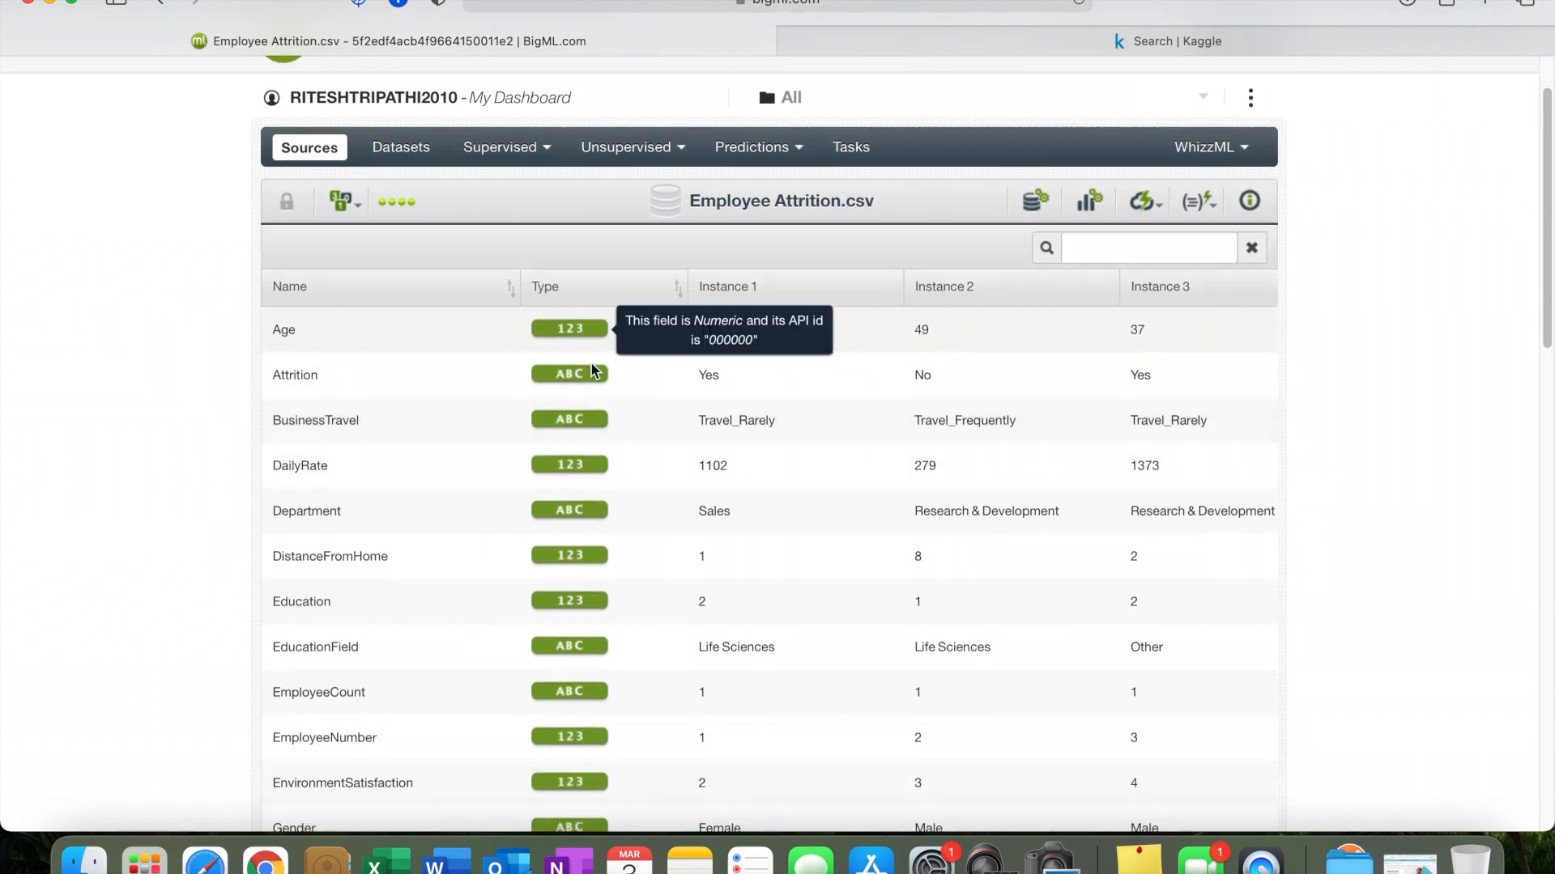
pyautogui.scroll(-1, 795, 437)
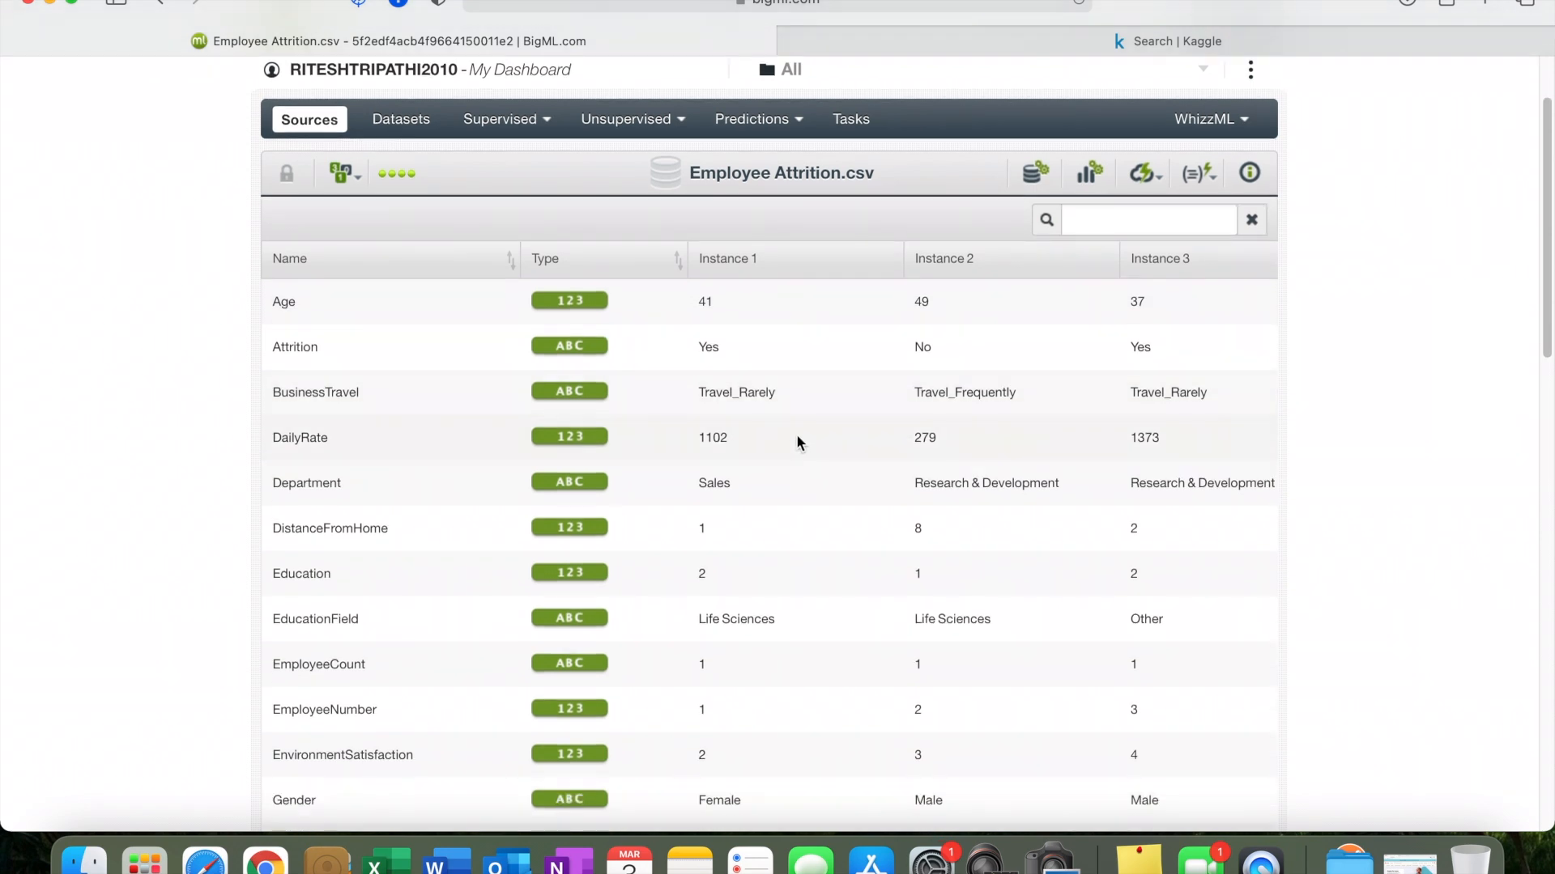
pyautogui.scroll(-1, 192, 418)
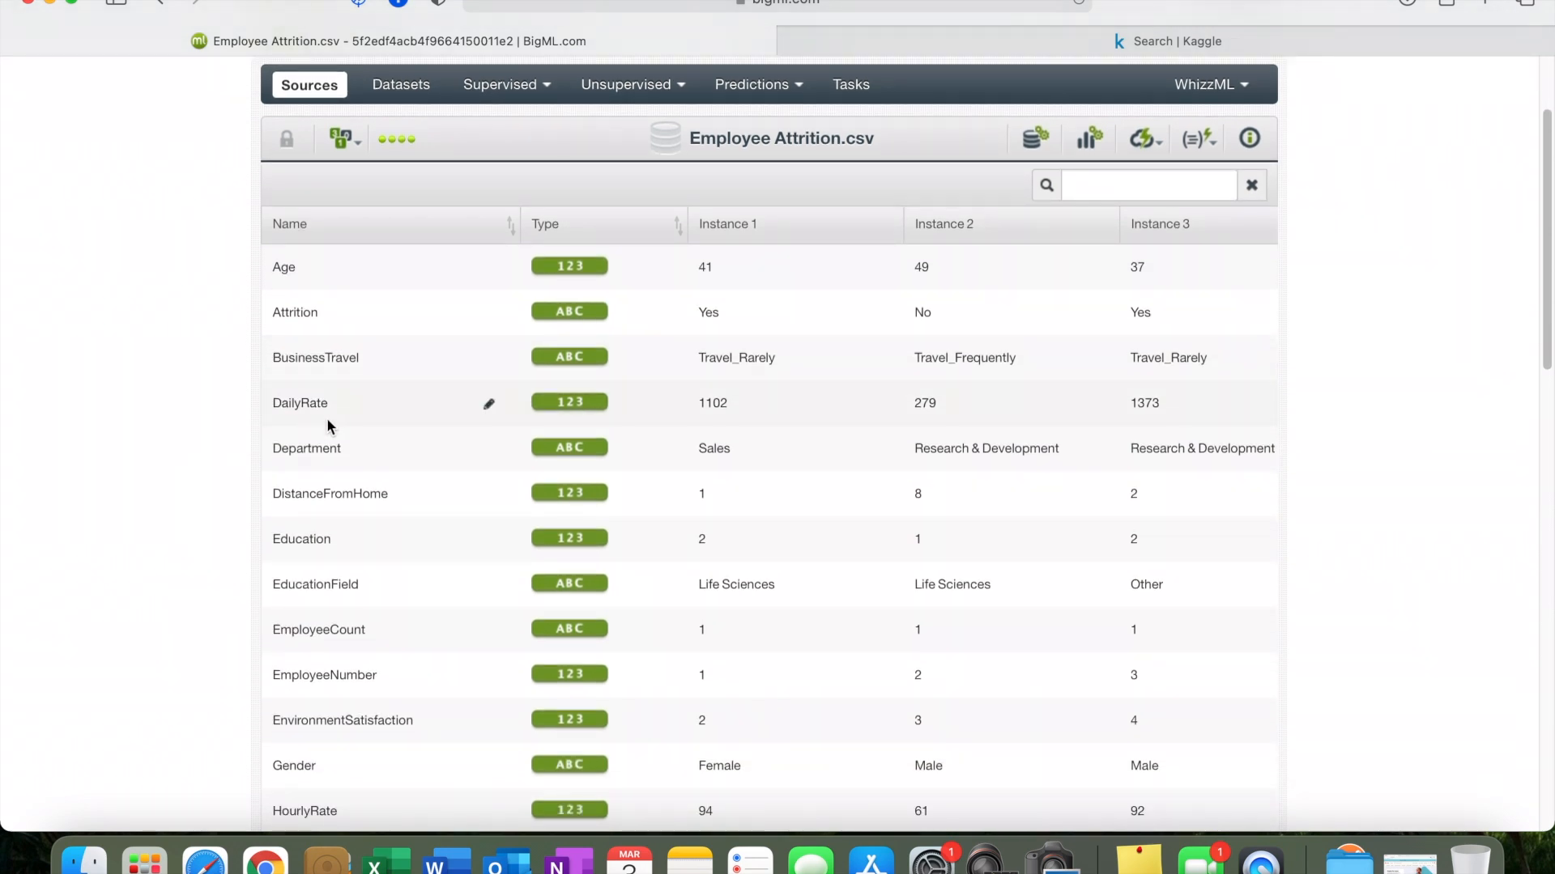
pyautogui.scroll(-2, 324, 419)
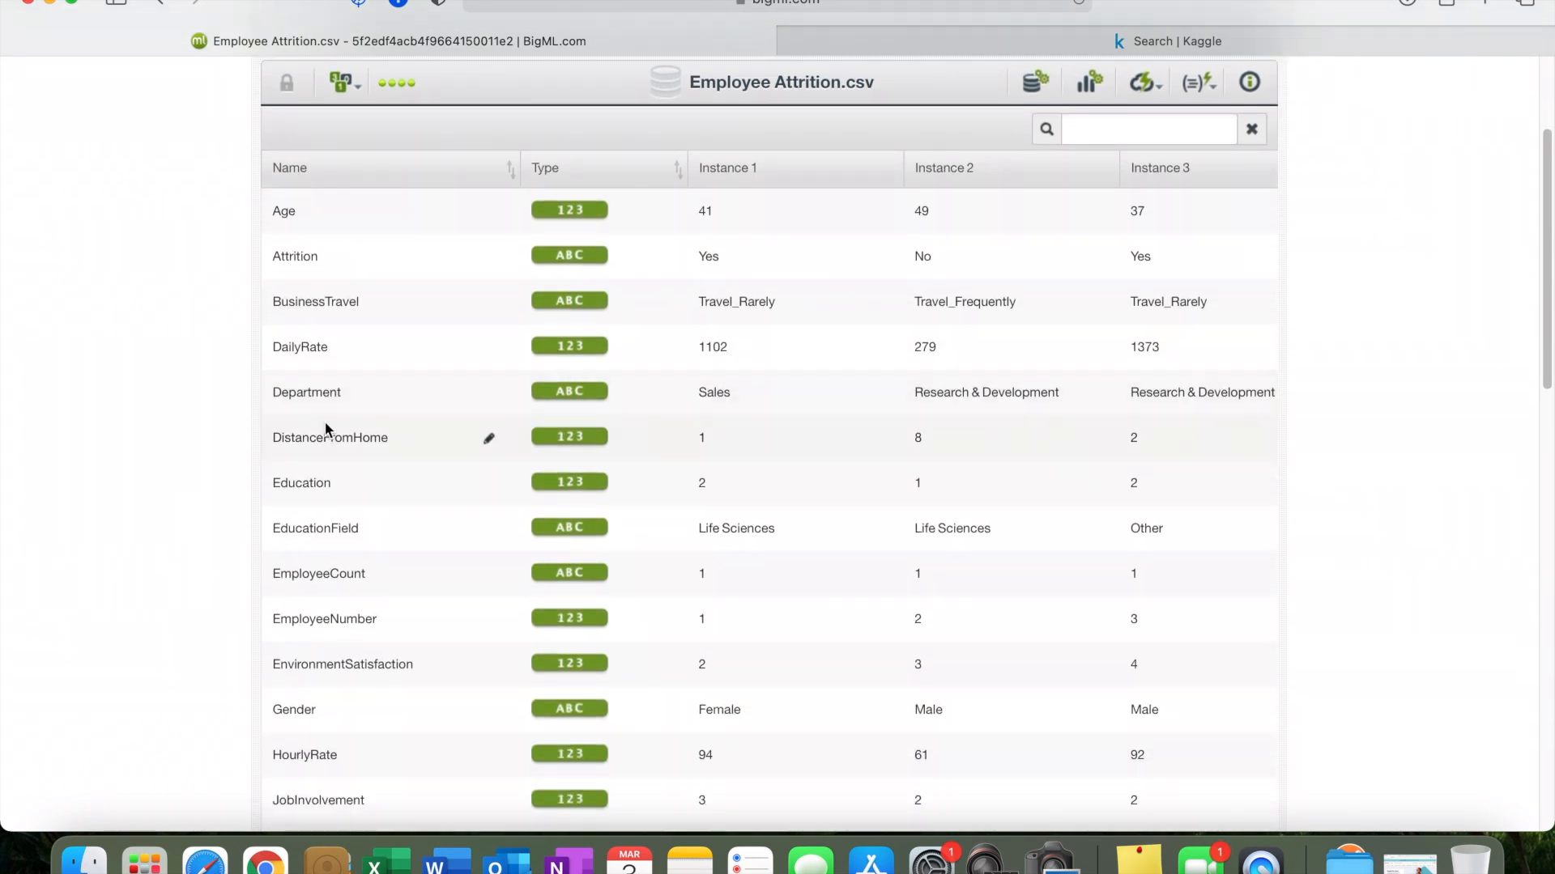
pyautogui.scroll(5, 551, 575)
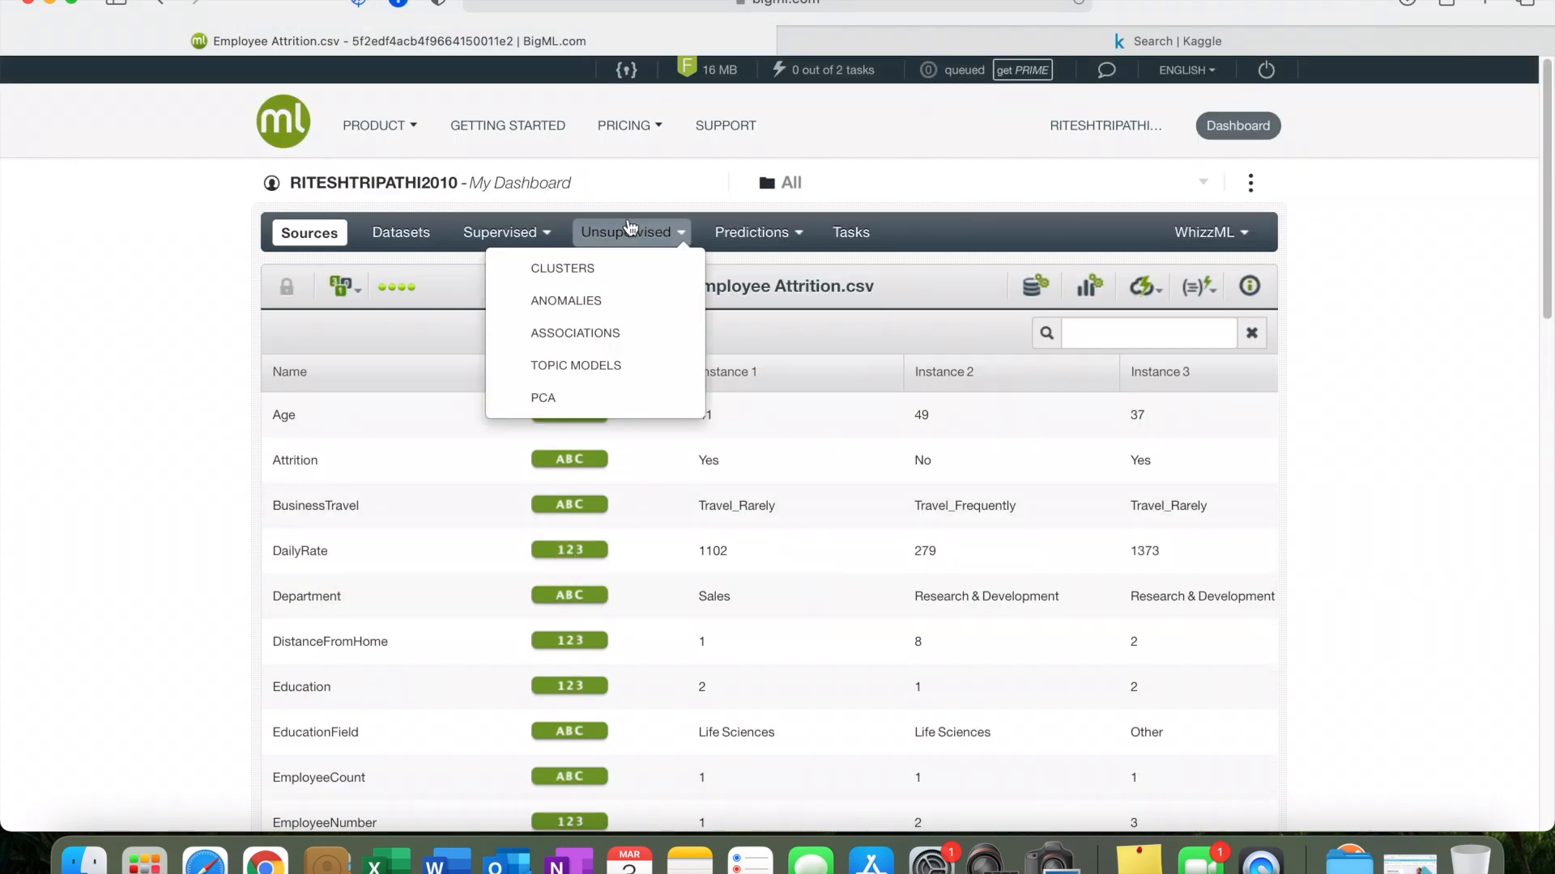
# - Create a dataset from the Employee Attrition.csv source using 1-Click Dataset
pyautogui.click(1142, 296)
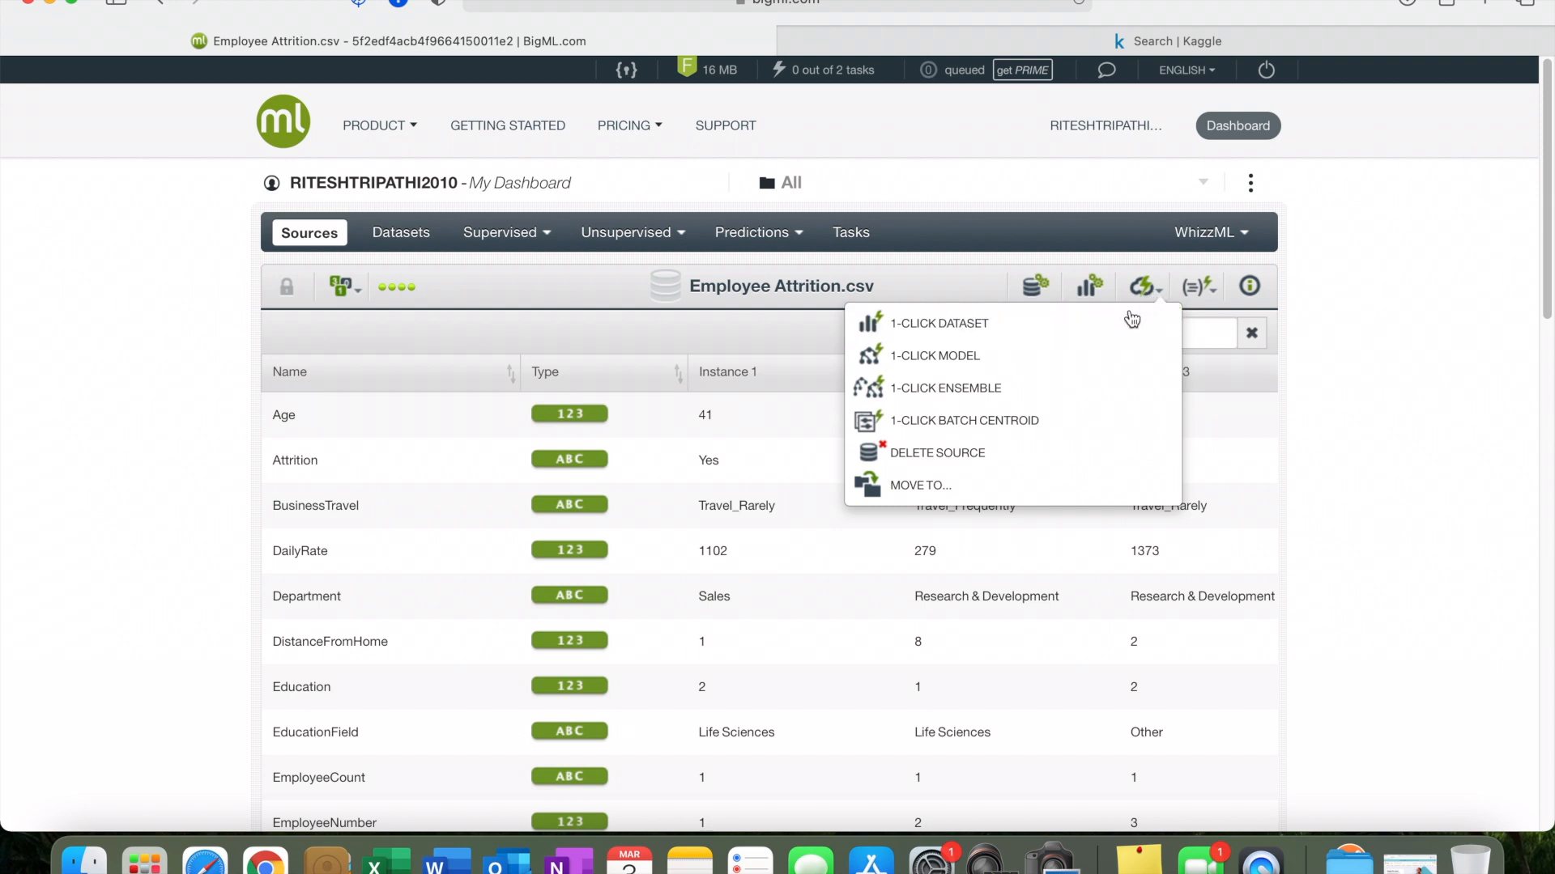
pyautogui.click(1113, 322)
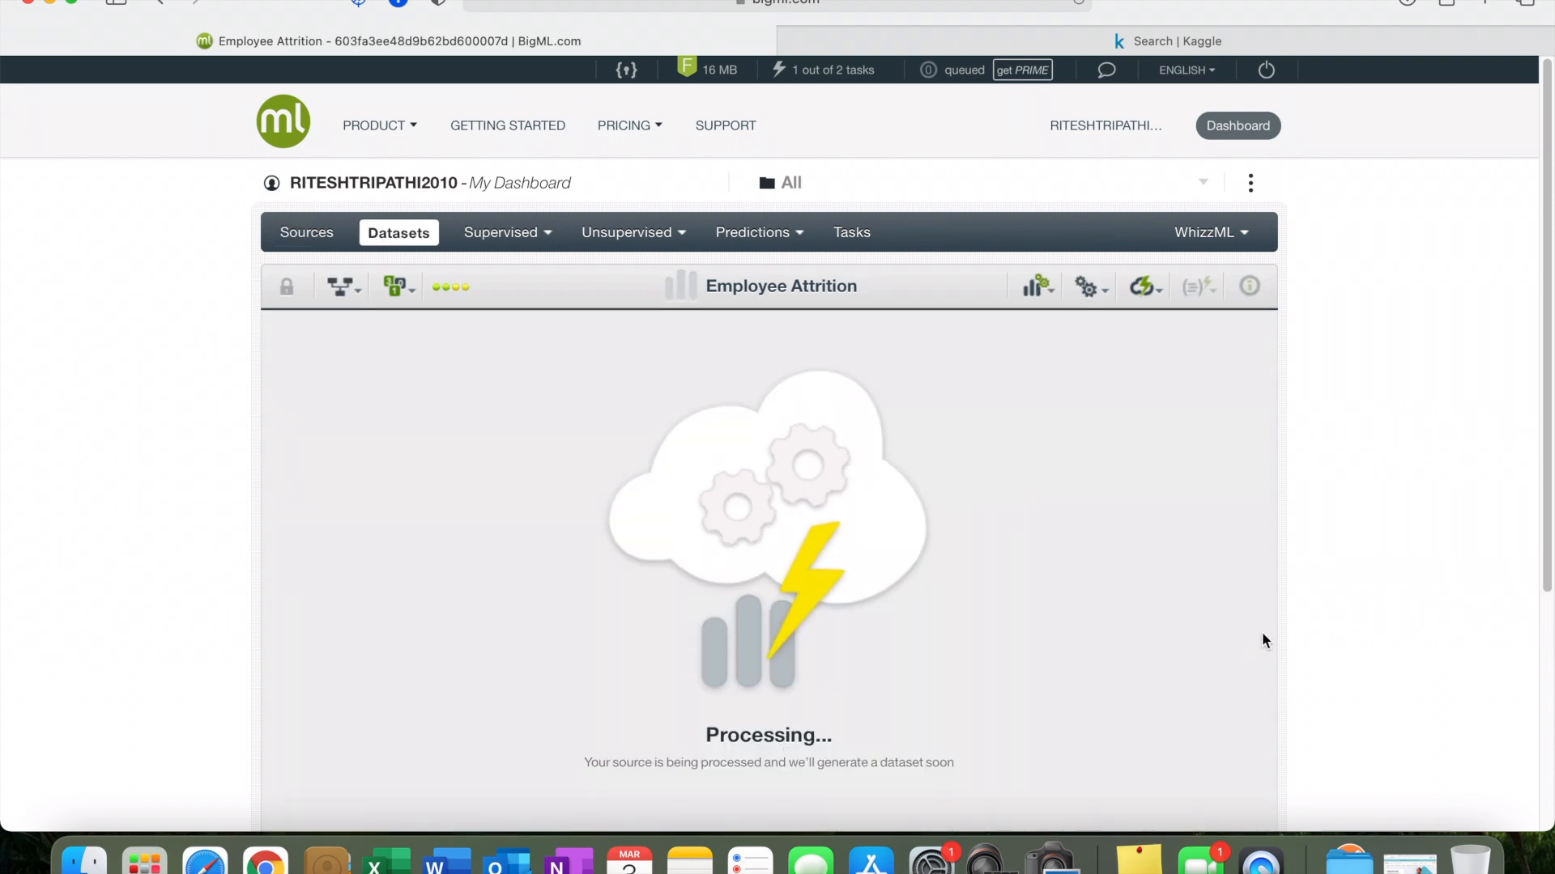
pyautogui.scroll(-2, 1261, 630)
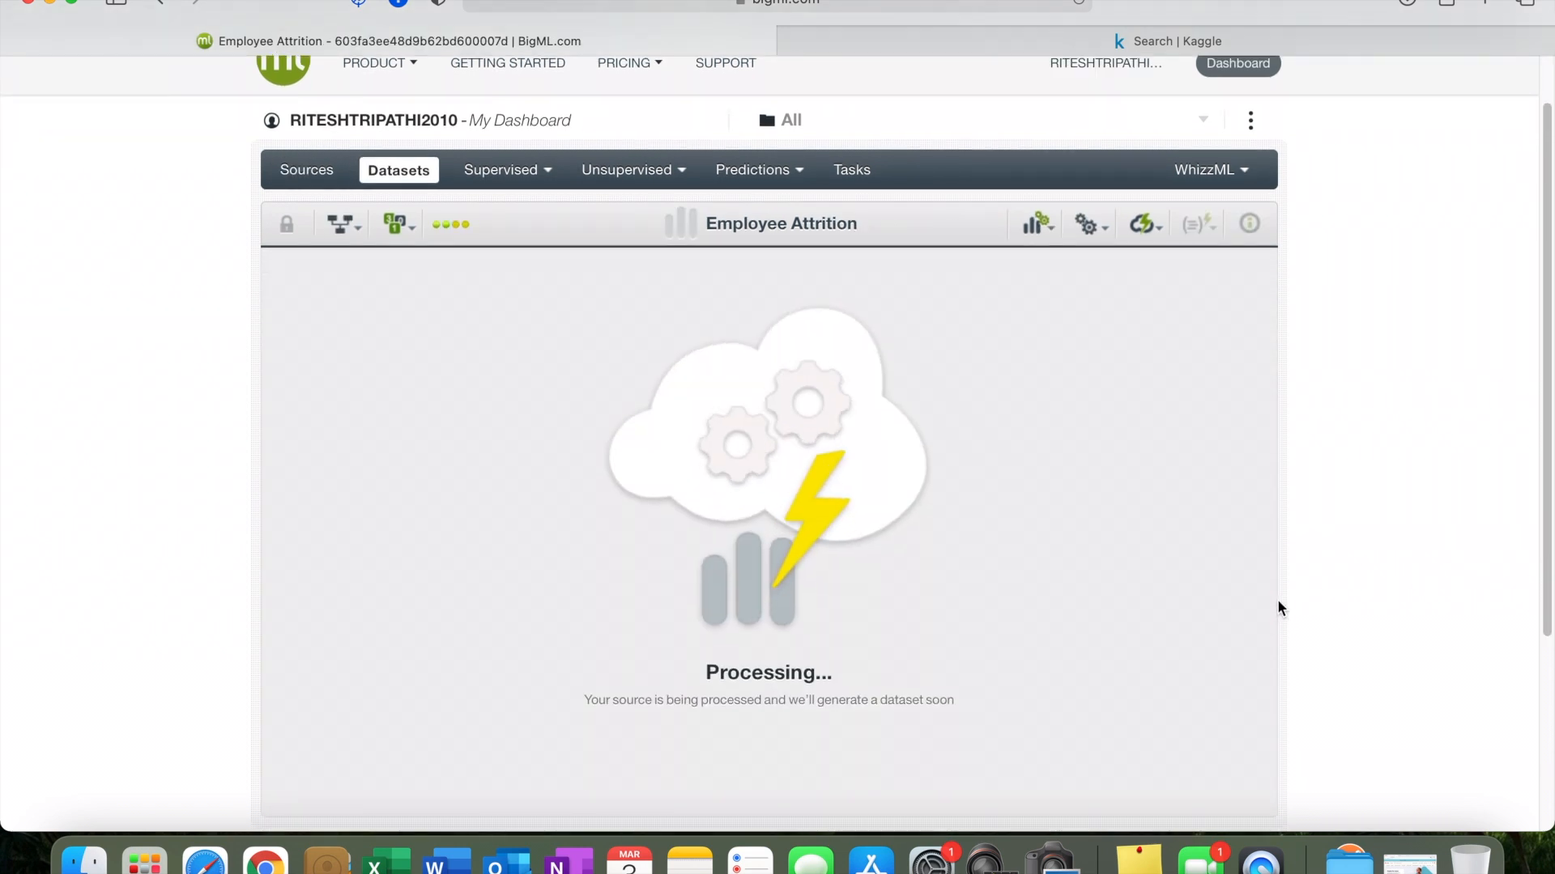
pyautogui.scroll(-1, 1278, 607)
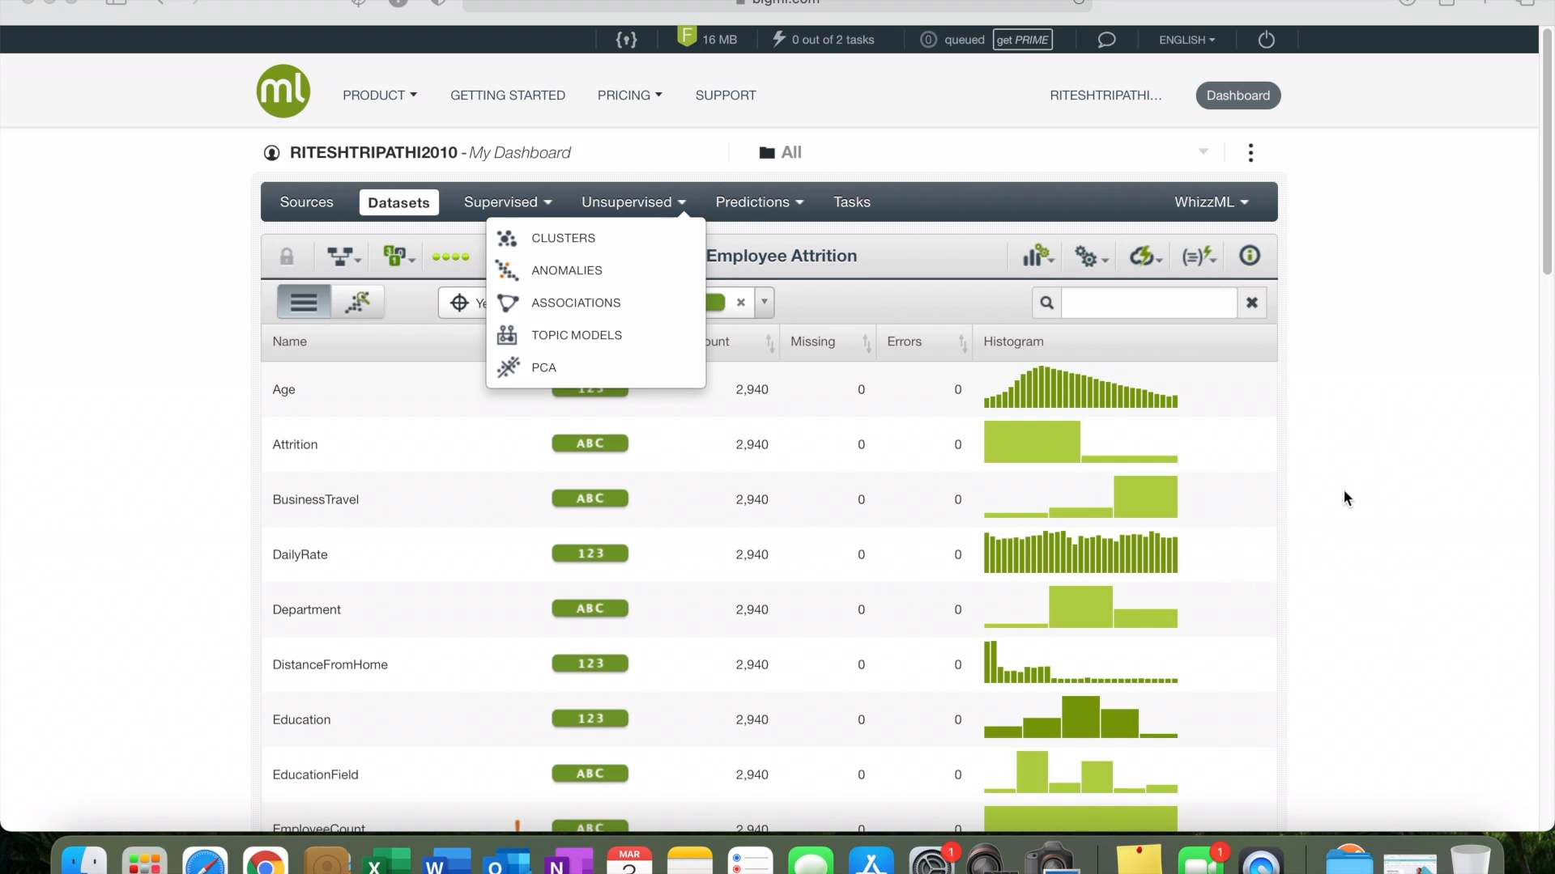
# - Examine the Age field's summary statistics and histogram distribution in the Employee Attrition dataset
pyautogui.click(1427, 402)
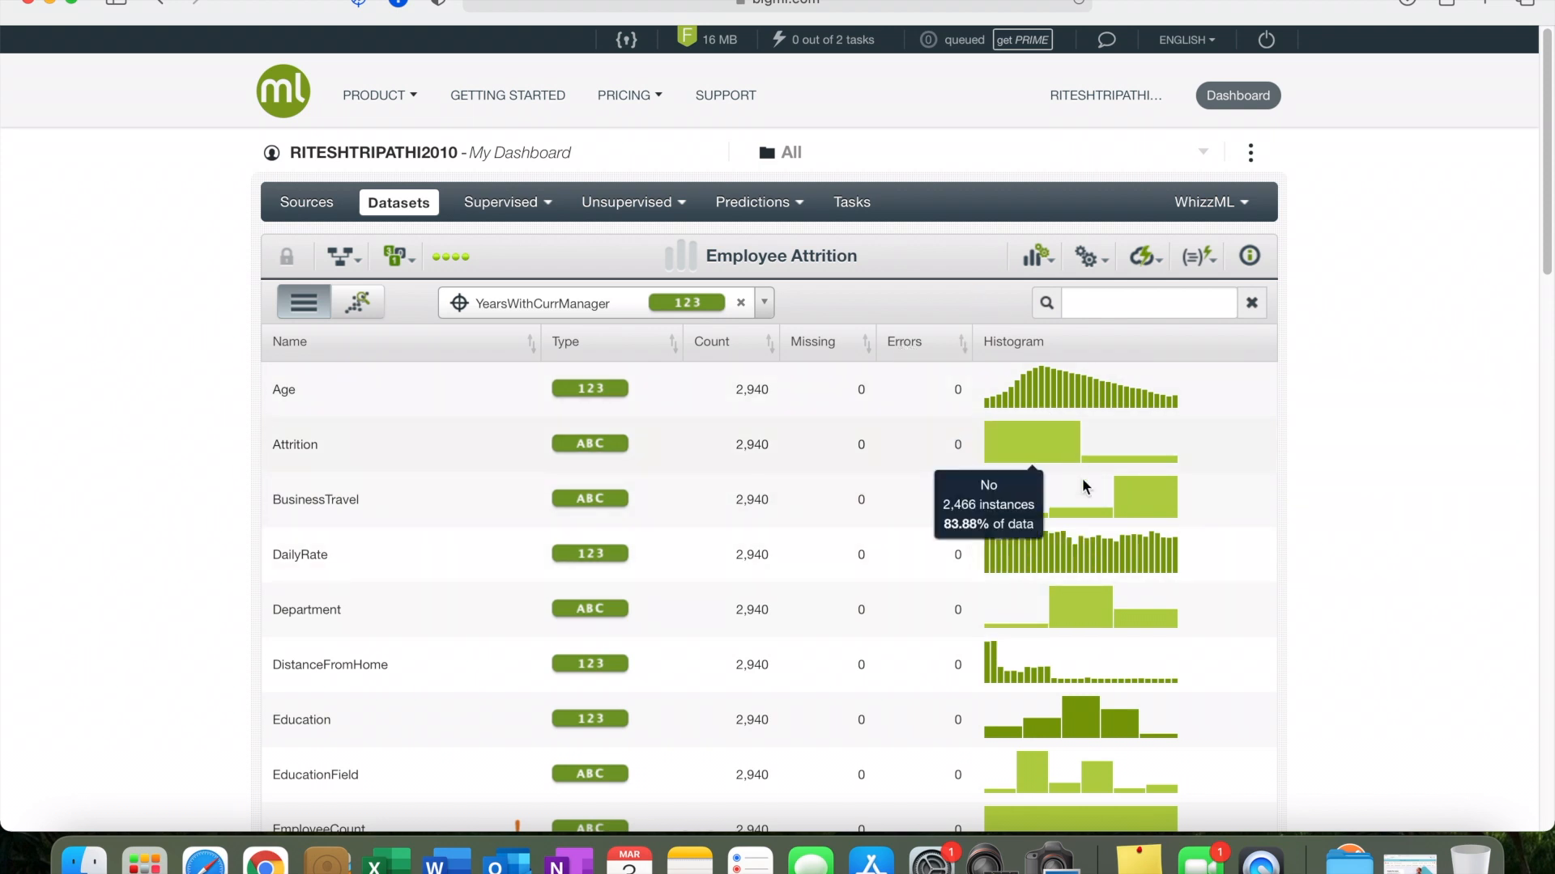
pyautogui.moveTo(1212, 398)
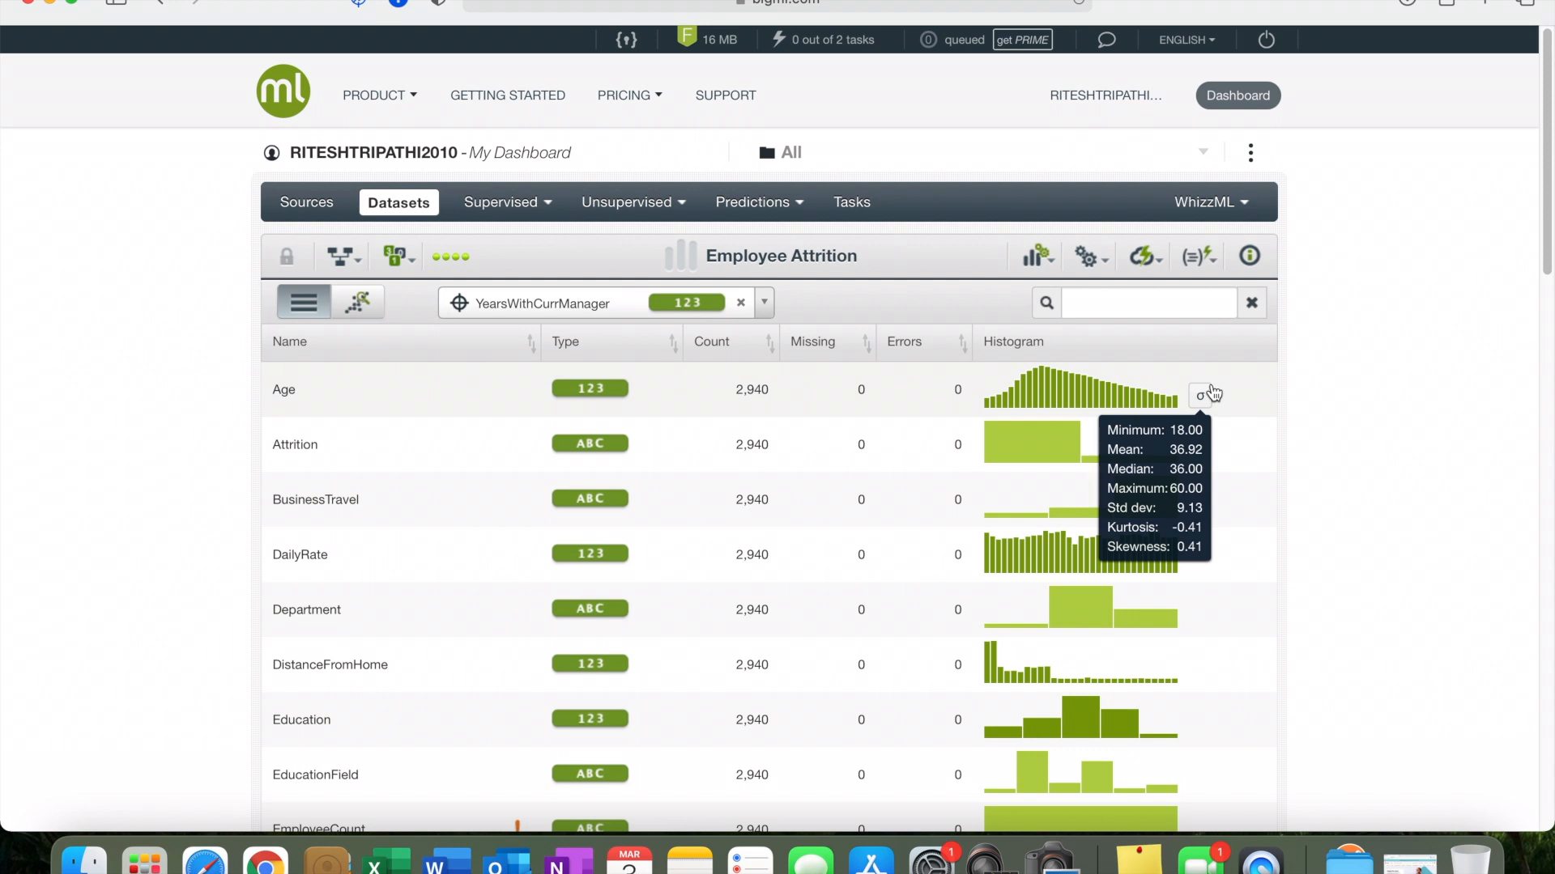
pyautogui.moveTo(1159, 411)
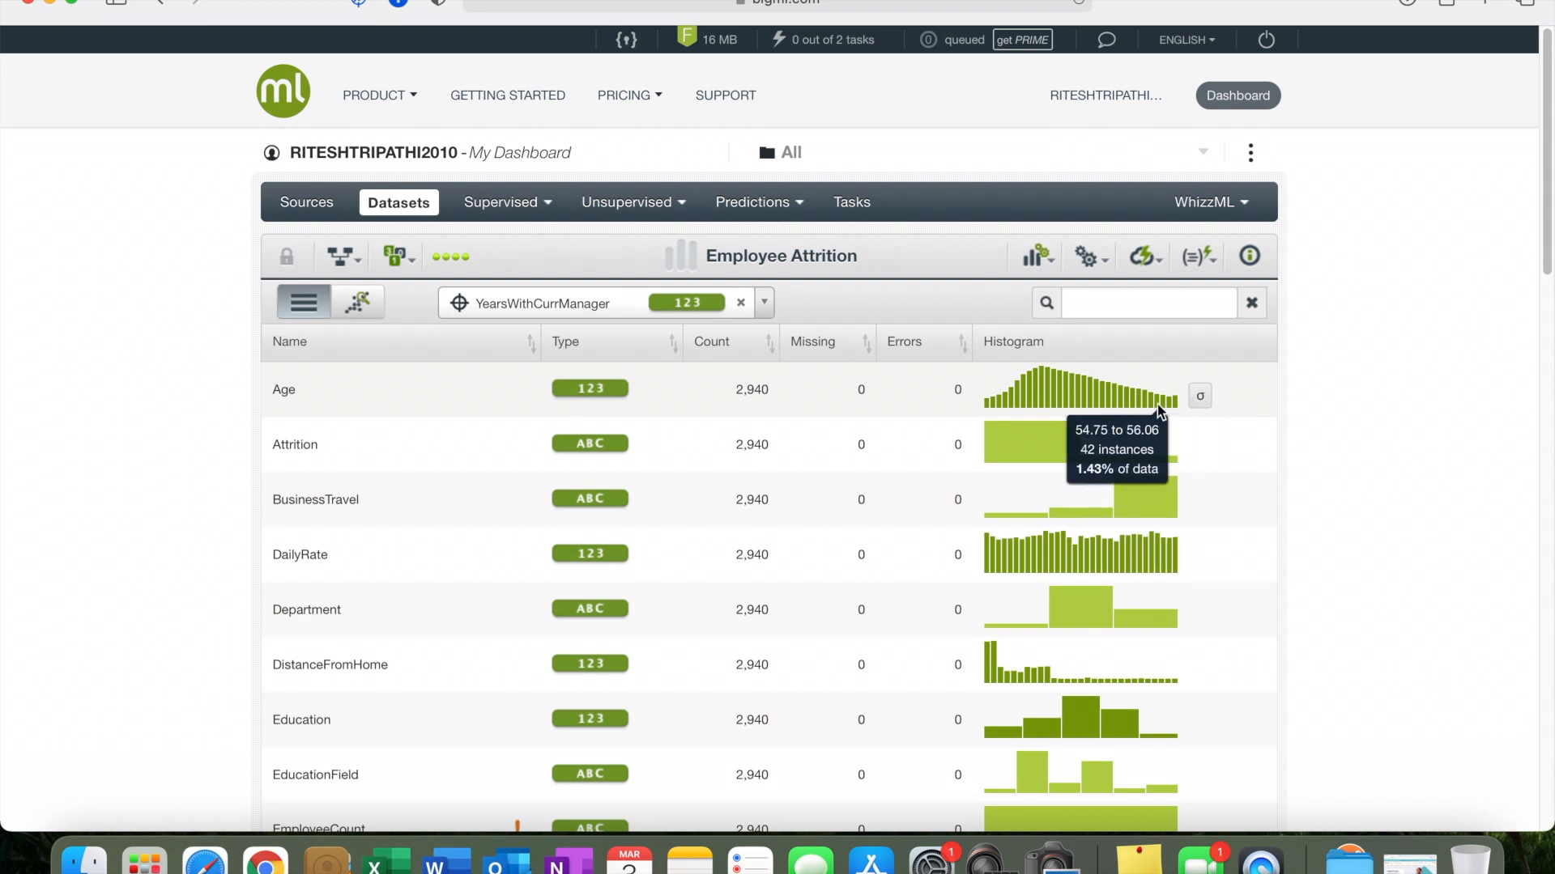
pyautogui.scroll(-1, 301, 179)
# - Go back to the Employee Attrition.csv source and open its source configuration settings
pyautogui.click(301, 172)
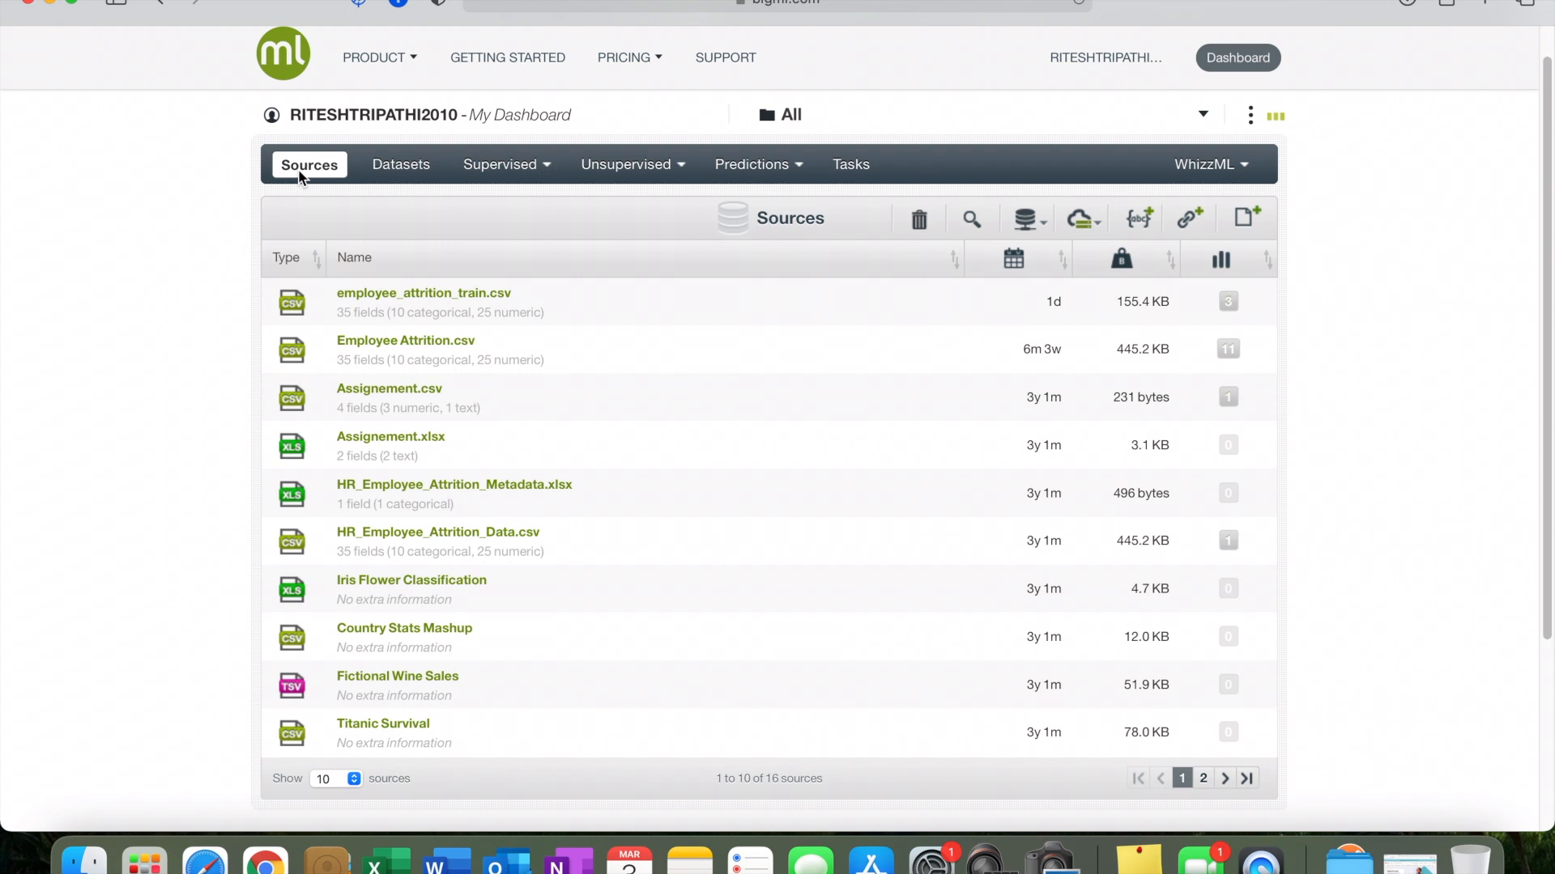
pyautogui.click(421, 347)
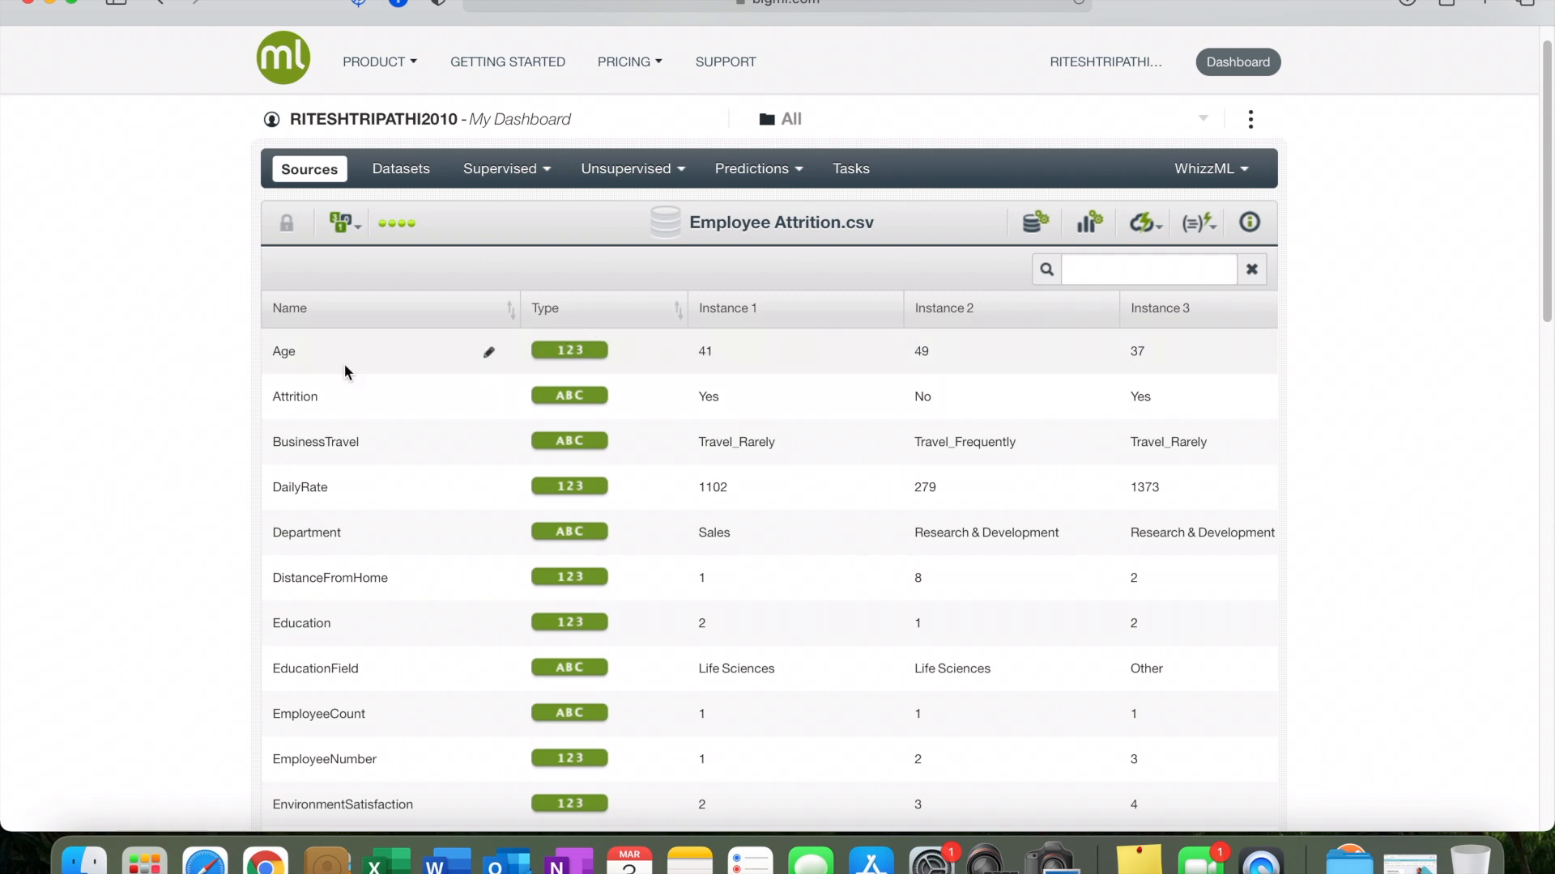
pyautogui.moveTo(600, 356)
pyautogui.moveTo(544, 447)
pyautogui.click(1030, 227)
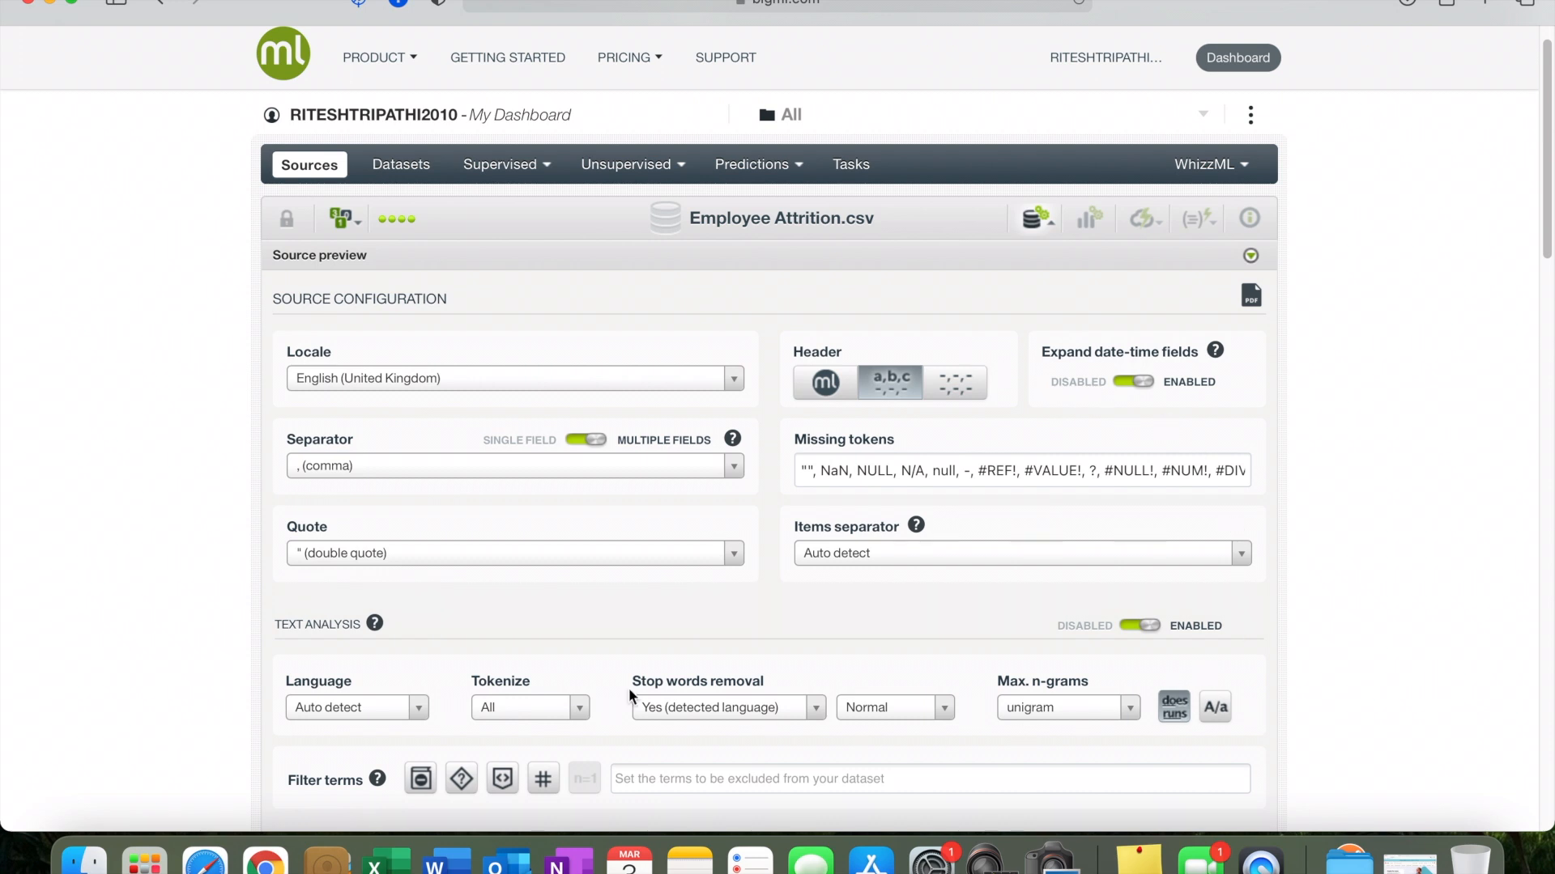
# - Review the source configuration of Employee Attrition.csv, including parsing and text analysis settings and each field's assigned type
pyautogui.scroll(-10, 1388, 519)
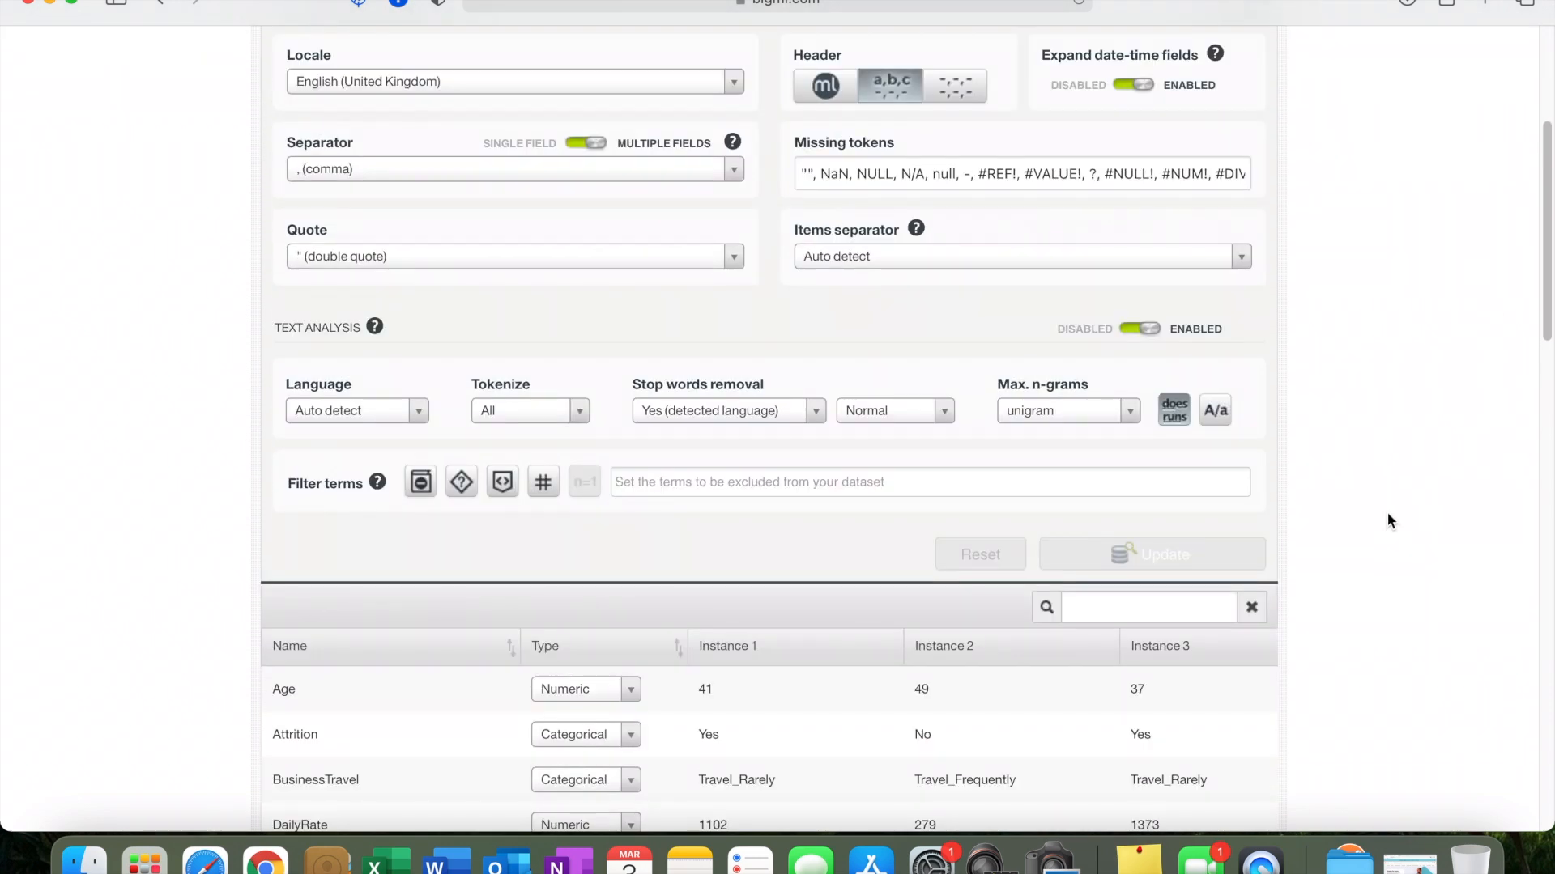
pyautogui.scroll(-3, 1386, 519)
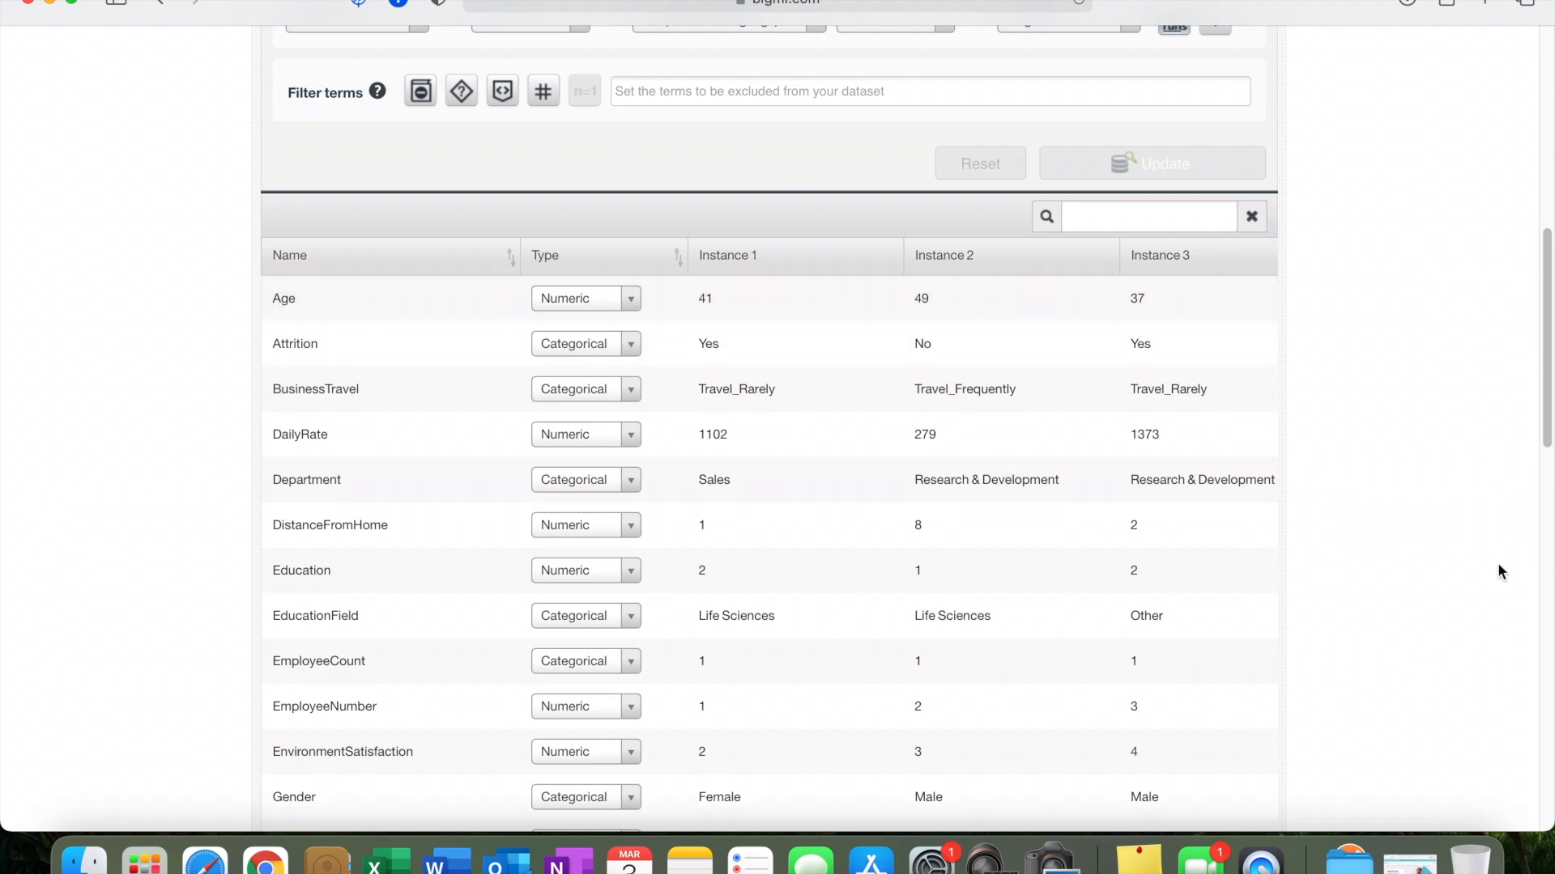
pyautogui.scroll(-8, 1498, 565)
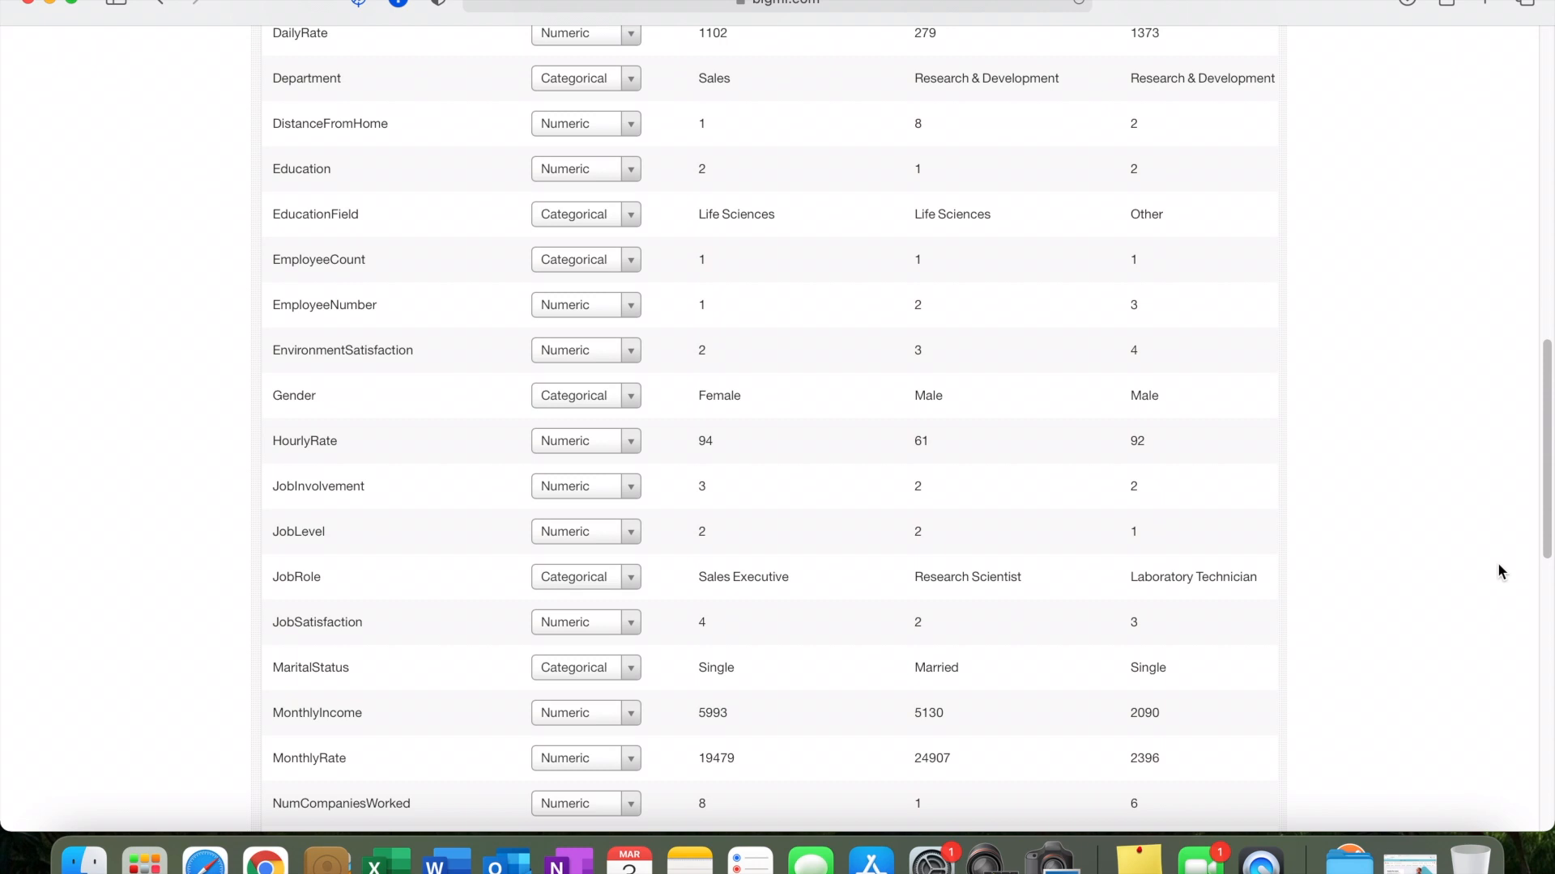
pyautogui.scroll(-6, 1429, 553)
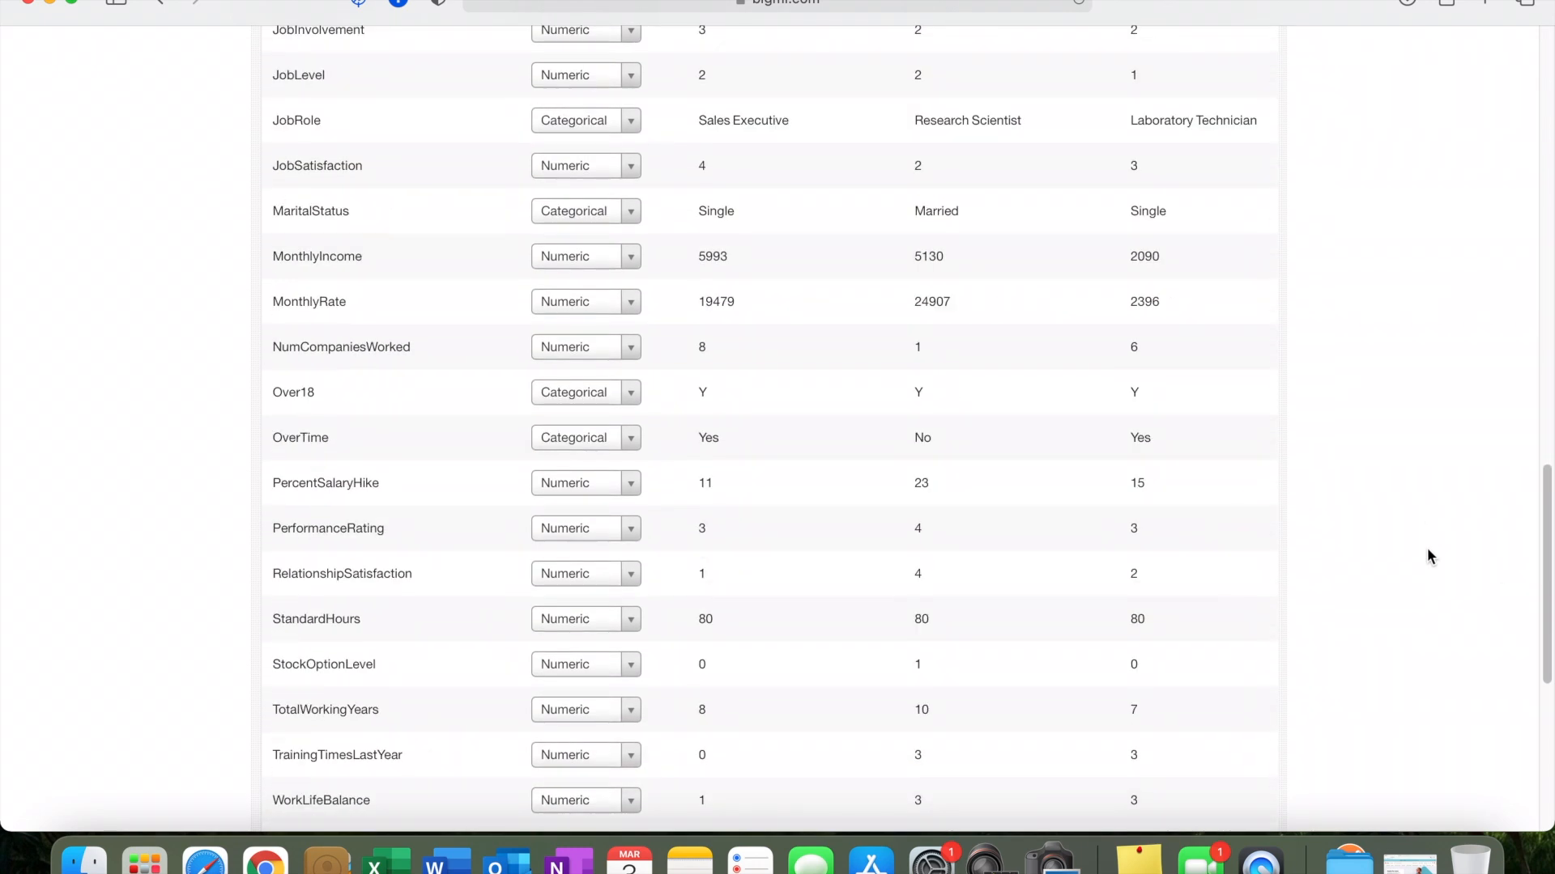
pyautogui.scroll(15, 1428, 554)
pyautogui.scroll(-4, 1428, 554)
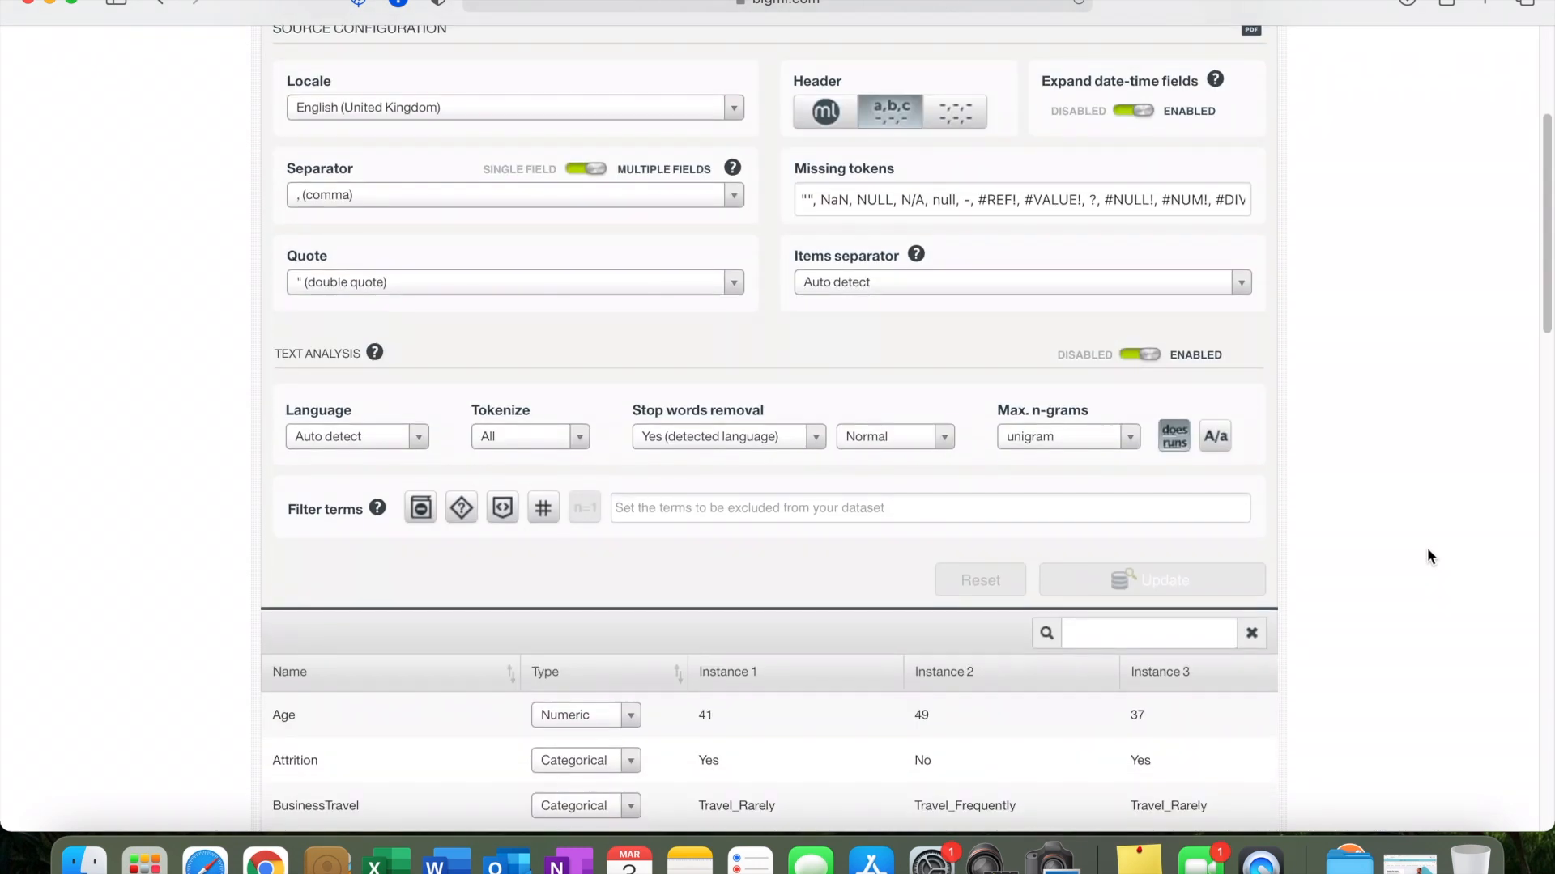
pyautogui.scroll(4, 1427, 546)
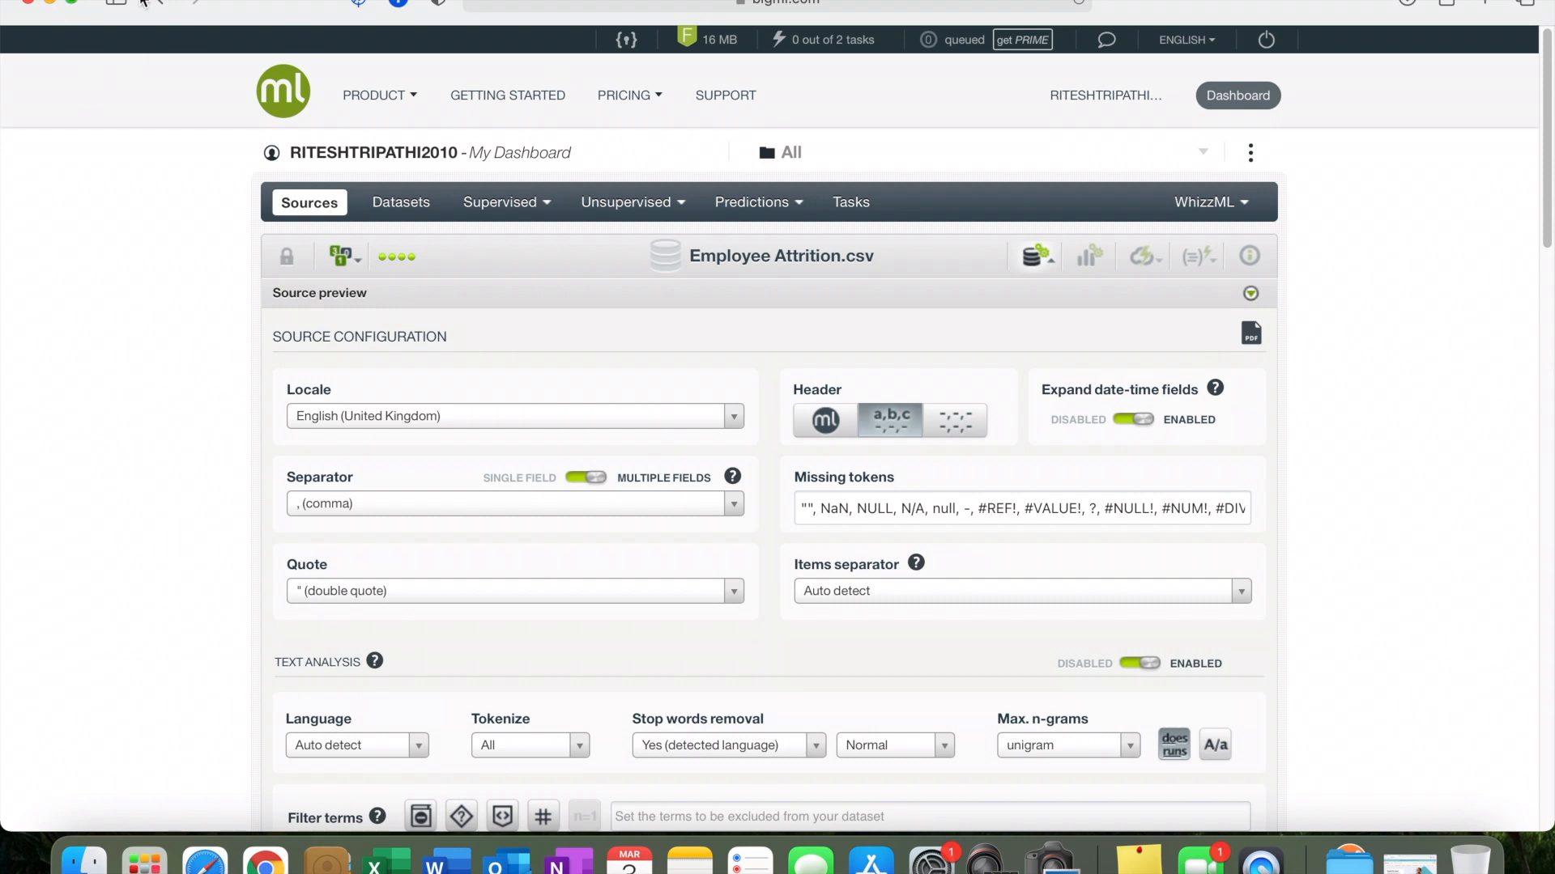
# - Return to the Employee Attrition.csv source and create a dataset from it using 1-Click Dataset
pyautogui.click(162, 7)
pyautogui.click(427, 345)
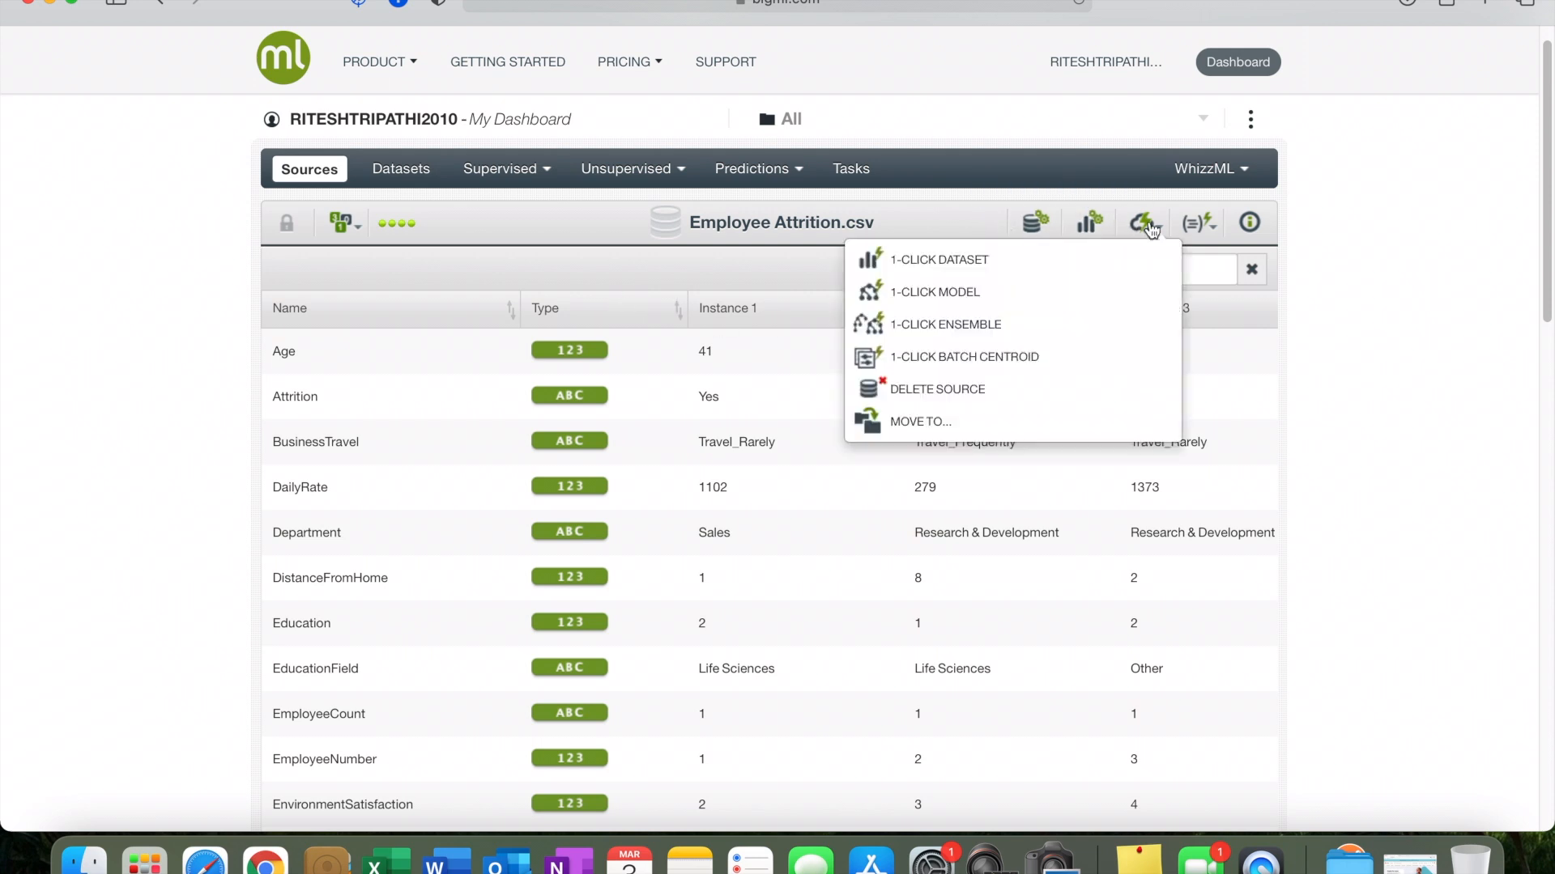
pyautogui.moveTo(1177, 235)
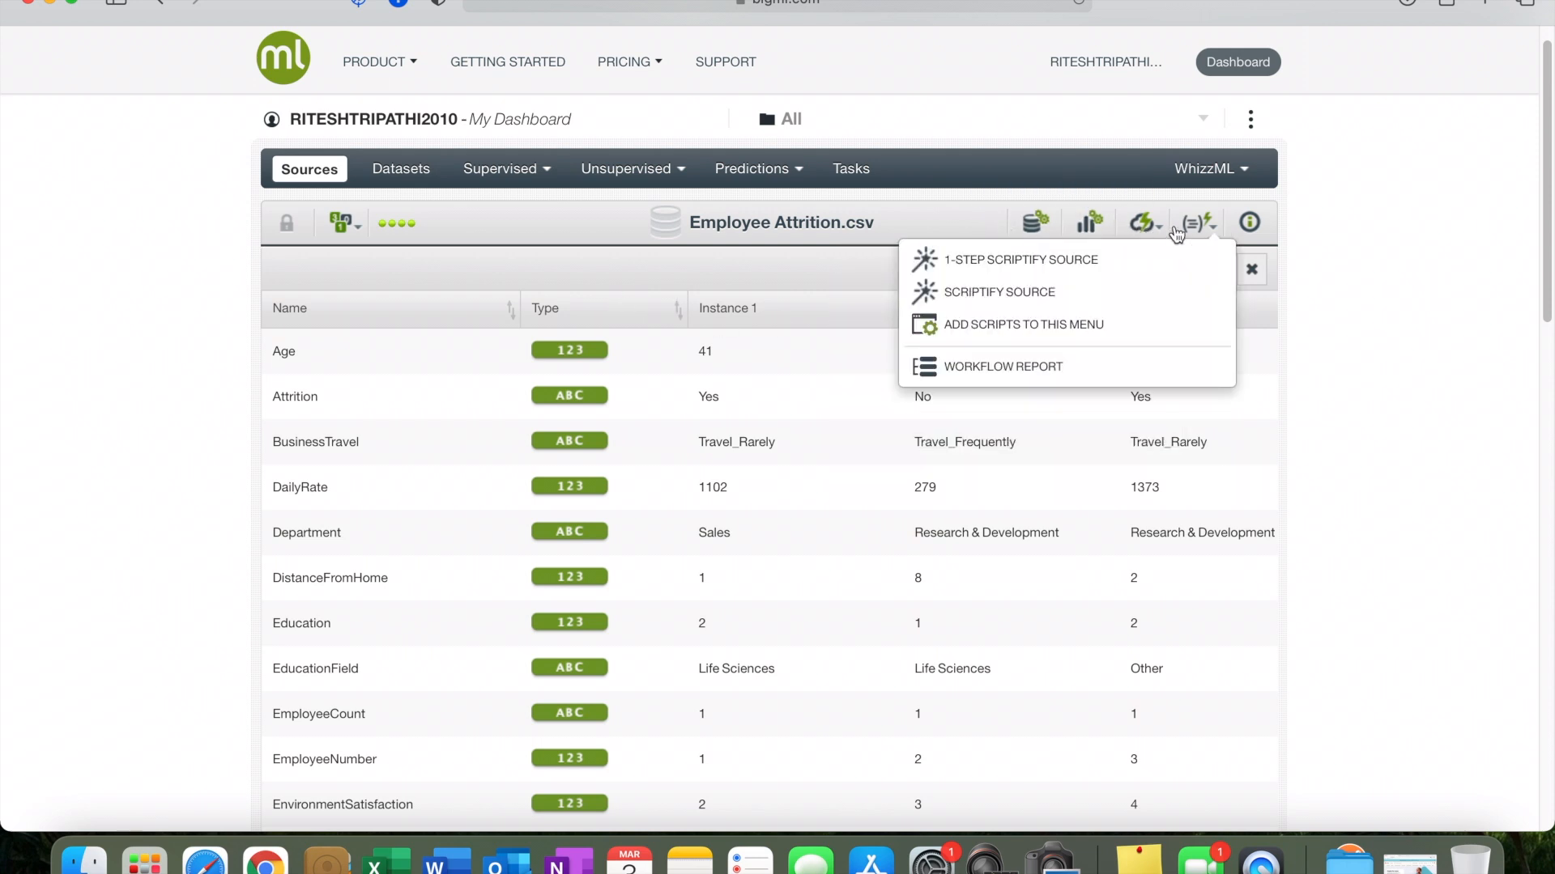
pyautogui.click(988, 260)
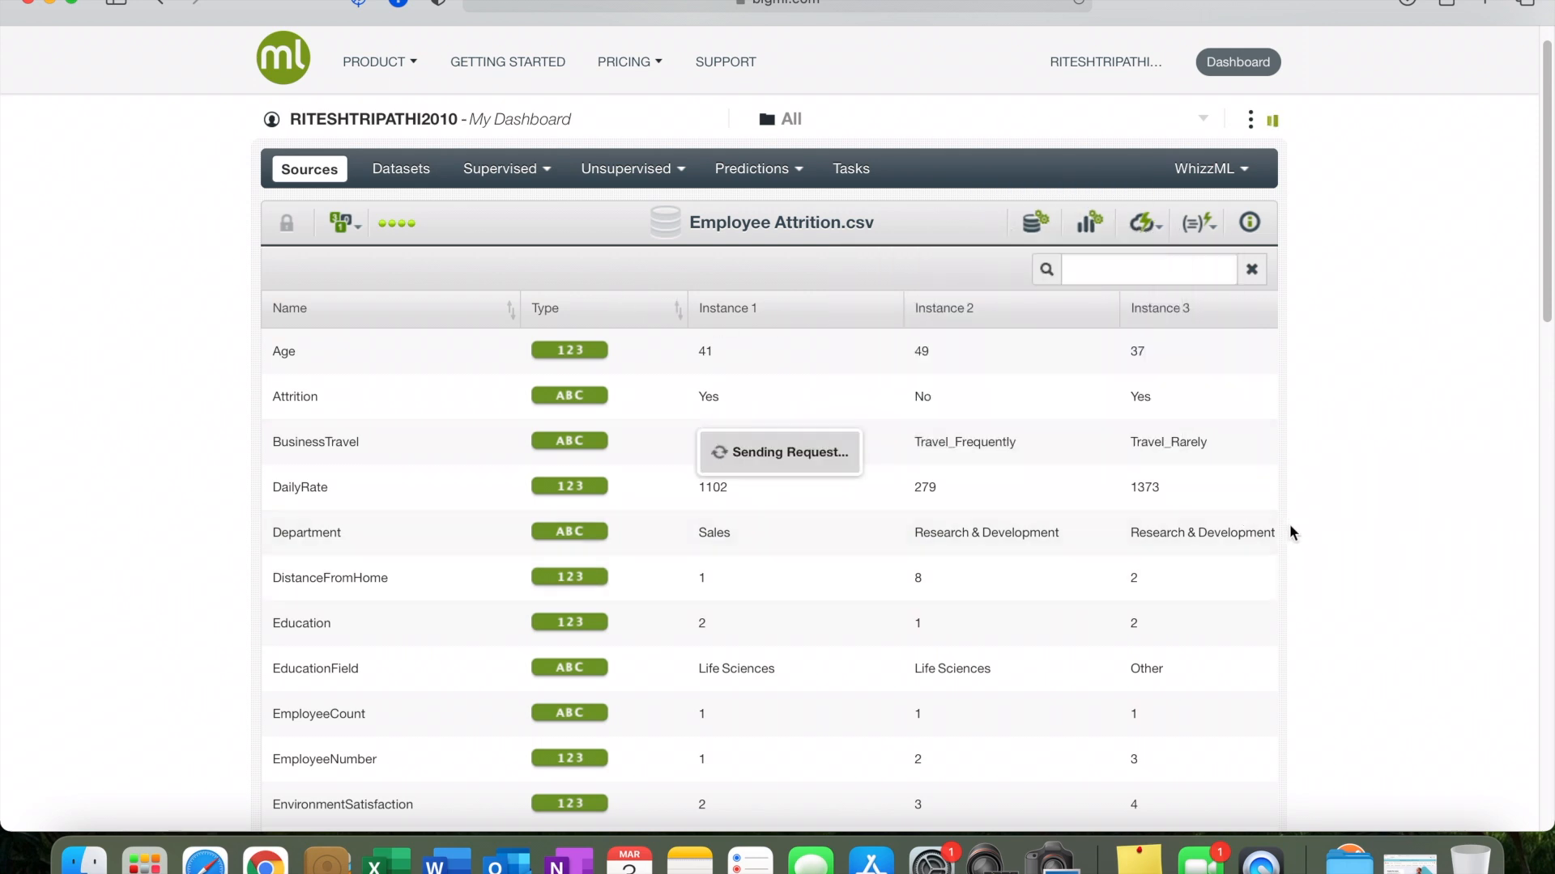
pyautogui.scroll(-1, 1285, 520)
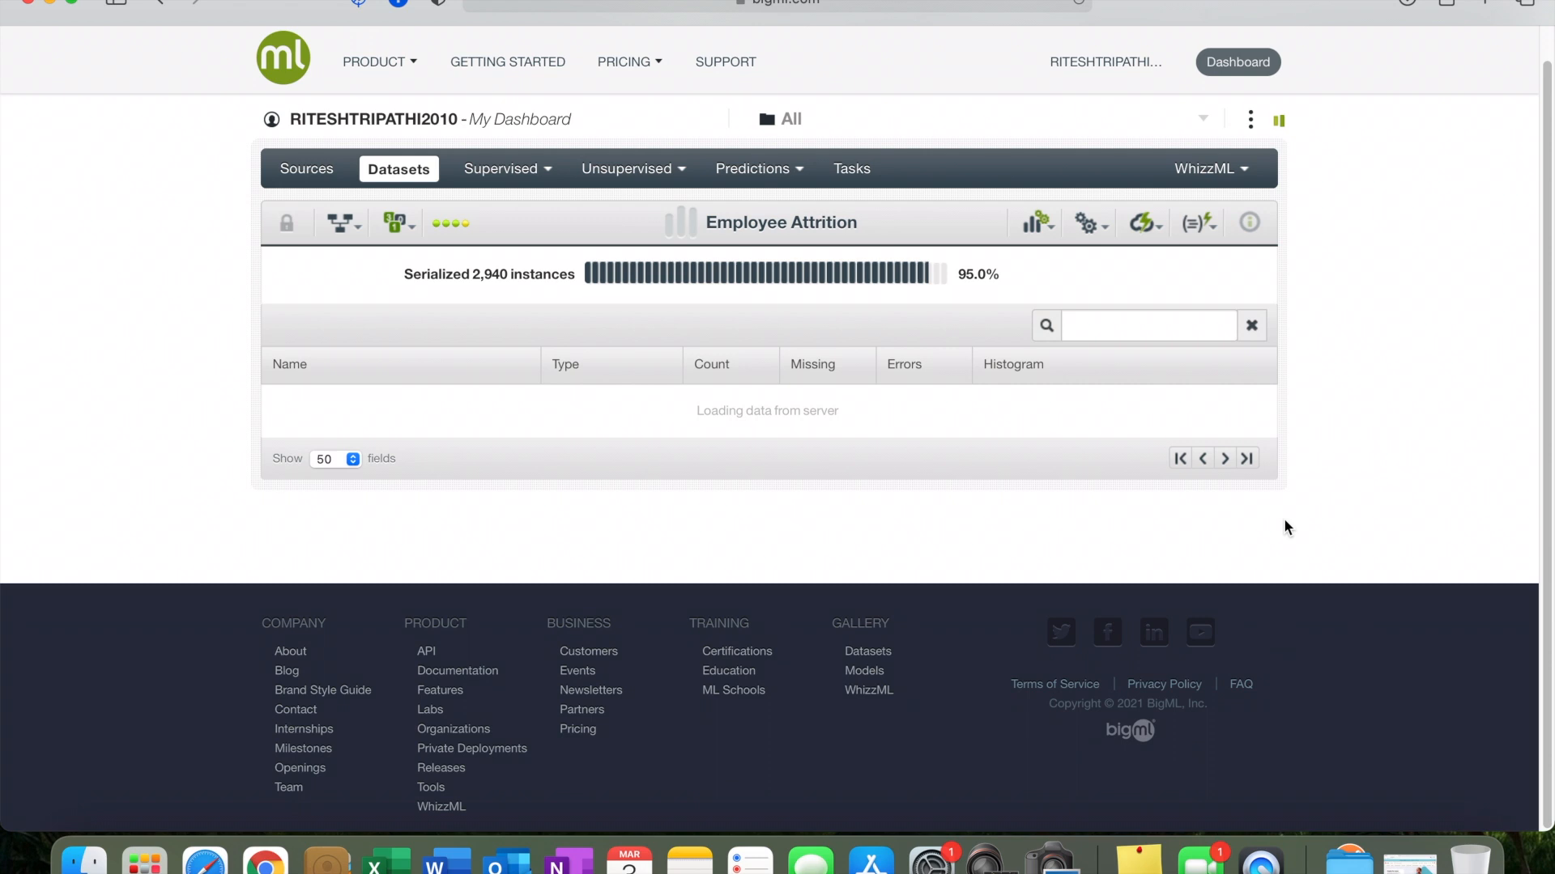
pyautogui.scroll(-1, 1294, 513)
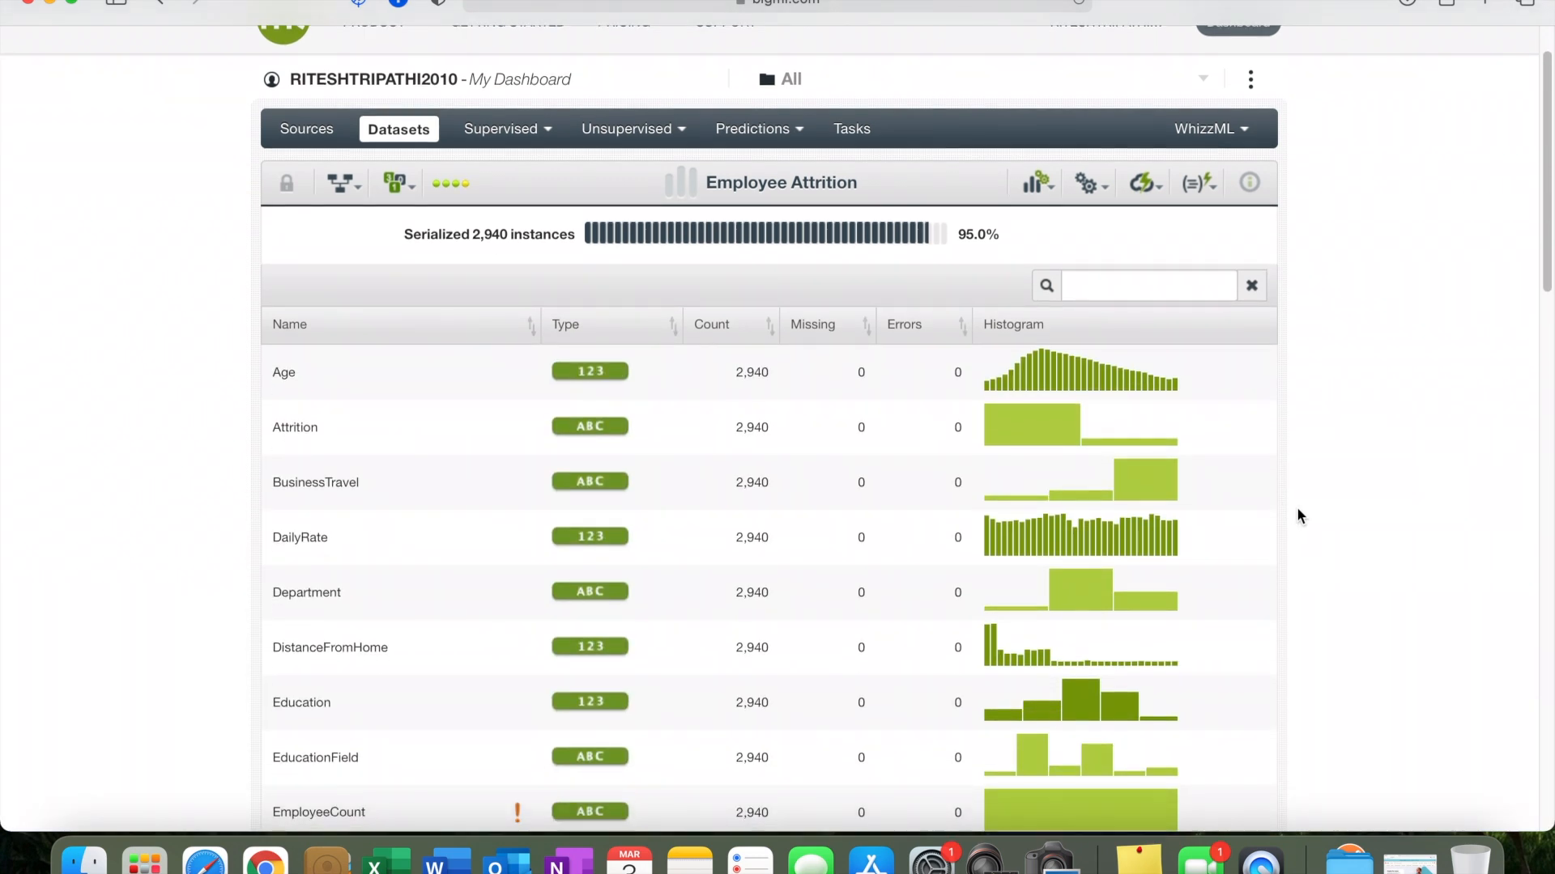
# - Examine the Employee Attrition dataset's field histograms, checking the Attrition class distribution and the warning on EmployeeCount
pyautogui.scroll(-2, 1295, 515)
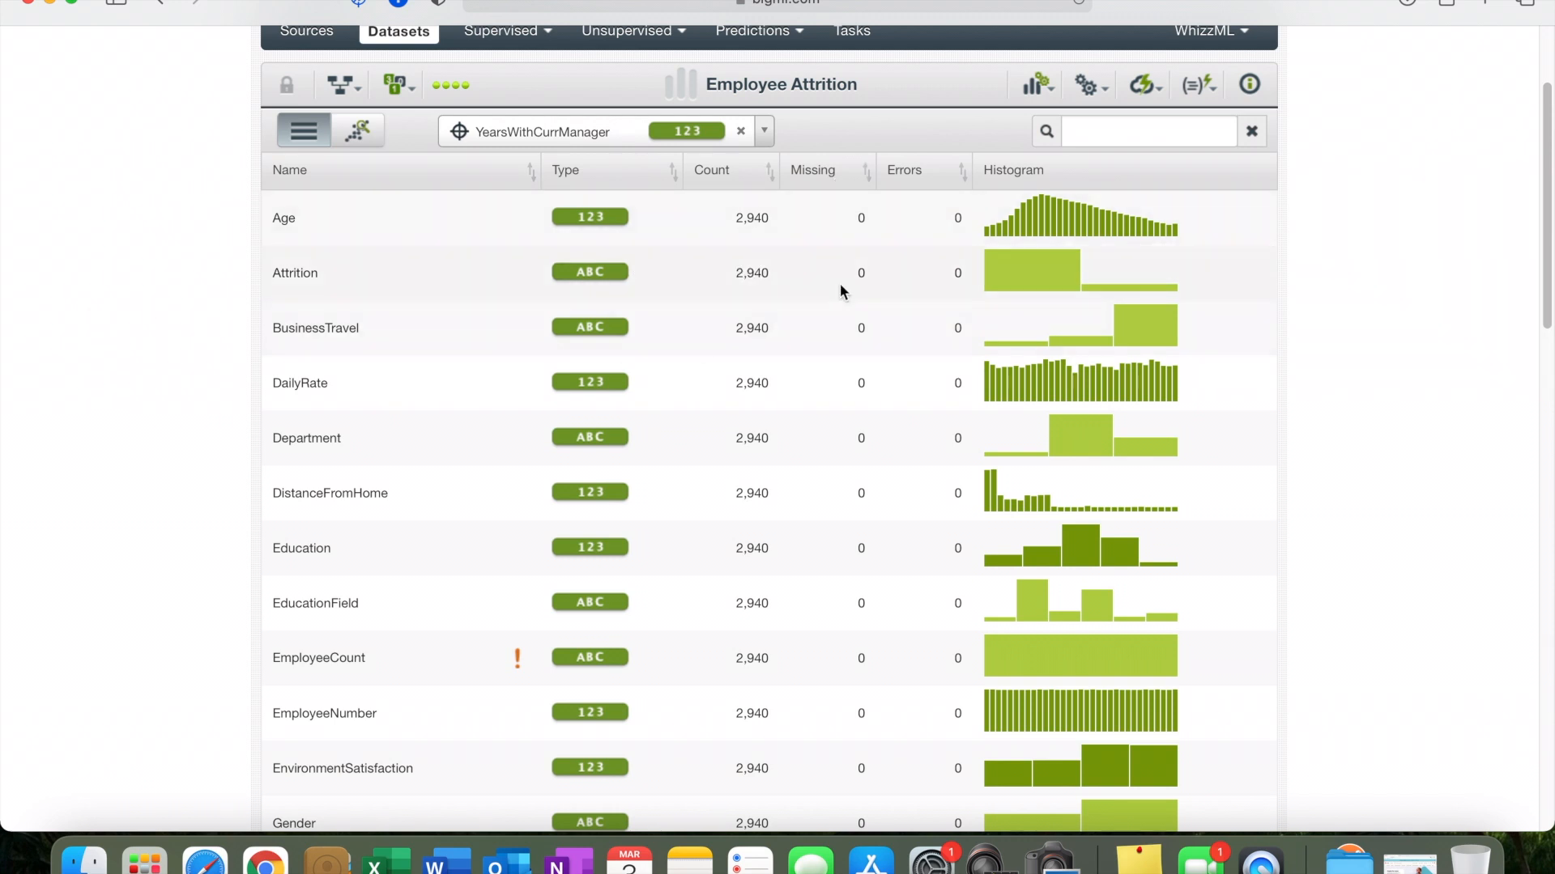
pyautogui.moveTo(1030, 261)
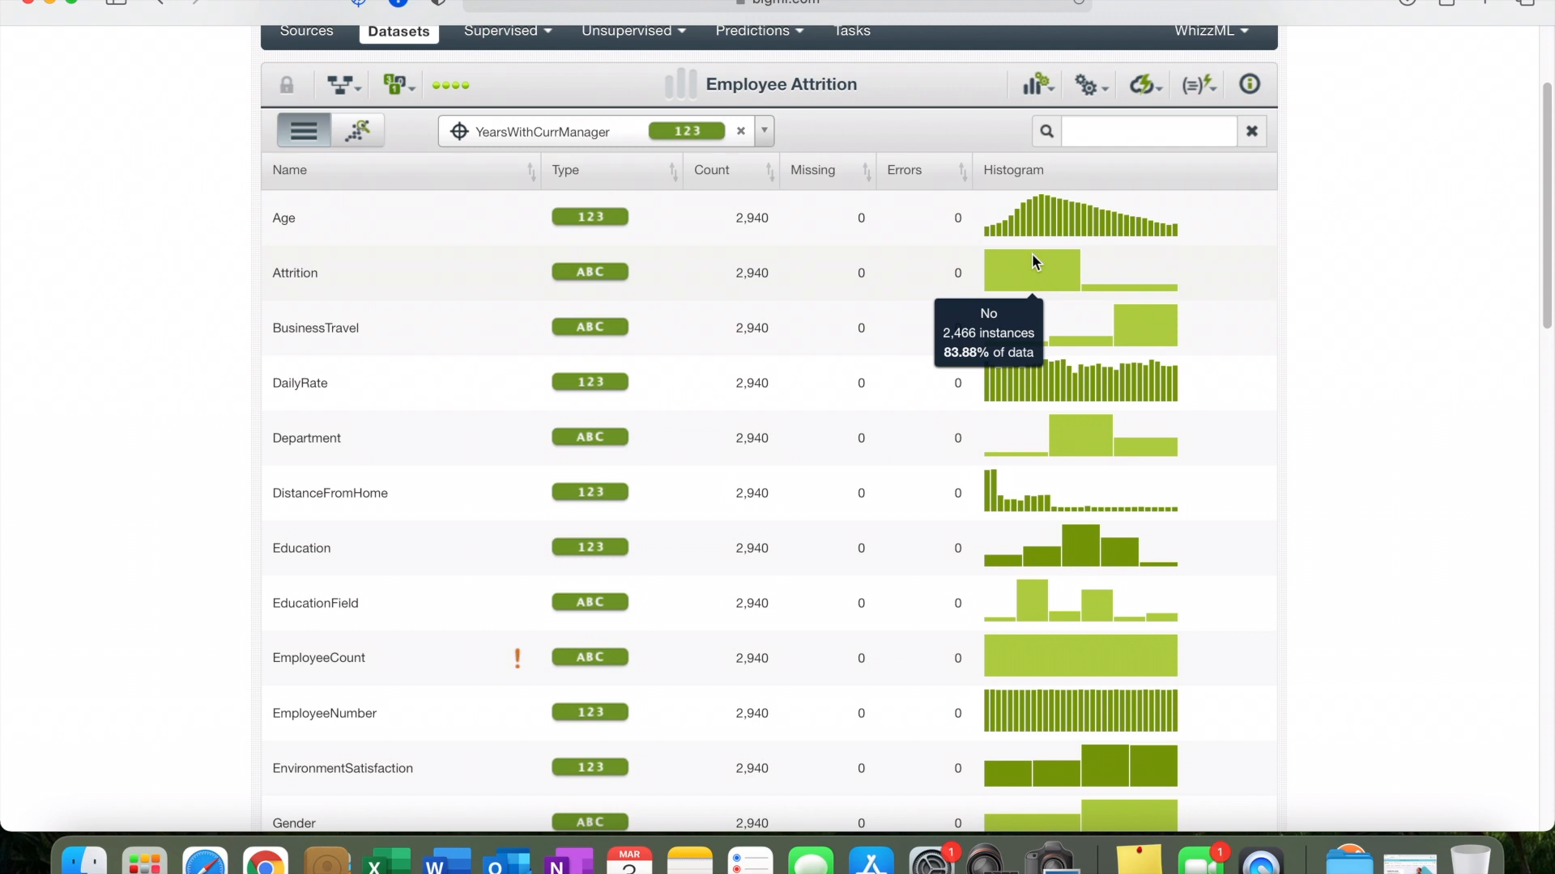
pyautogui.scroll(-1, 567, 243)
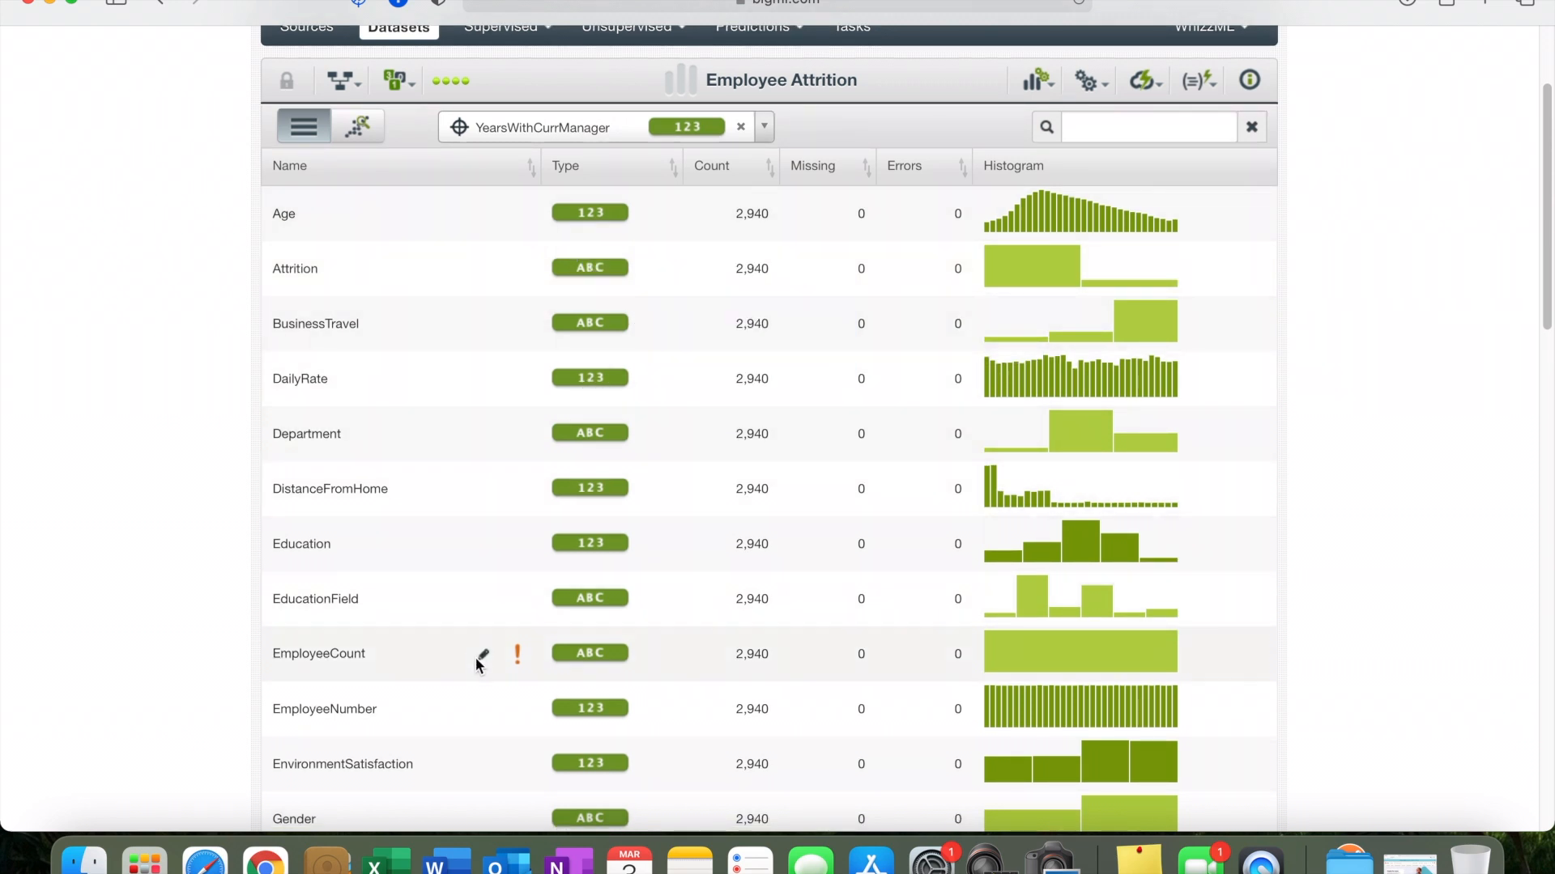
pyautogui.moveTo(519, 657)
pyautogui.scroll(-3, 323, 659)
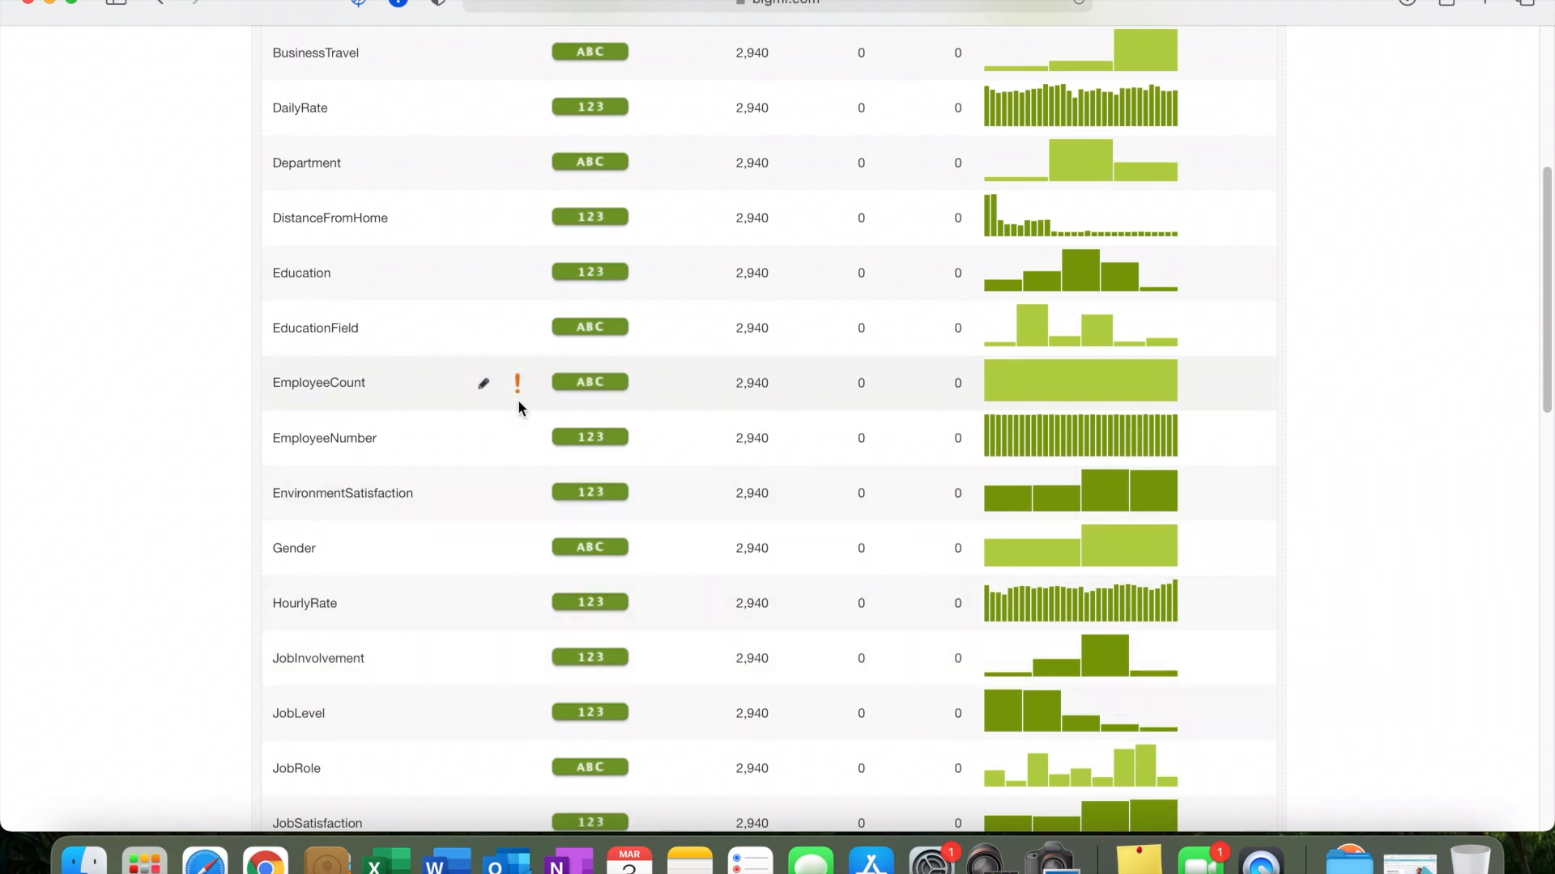
pyautogui.scroll(5, 357, 545)
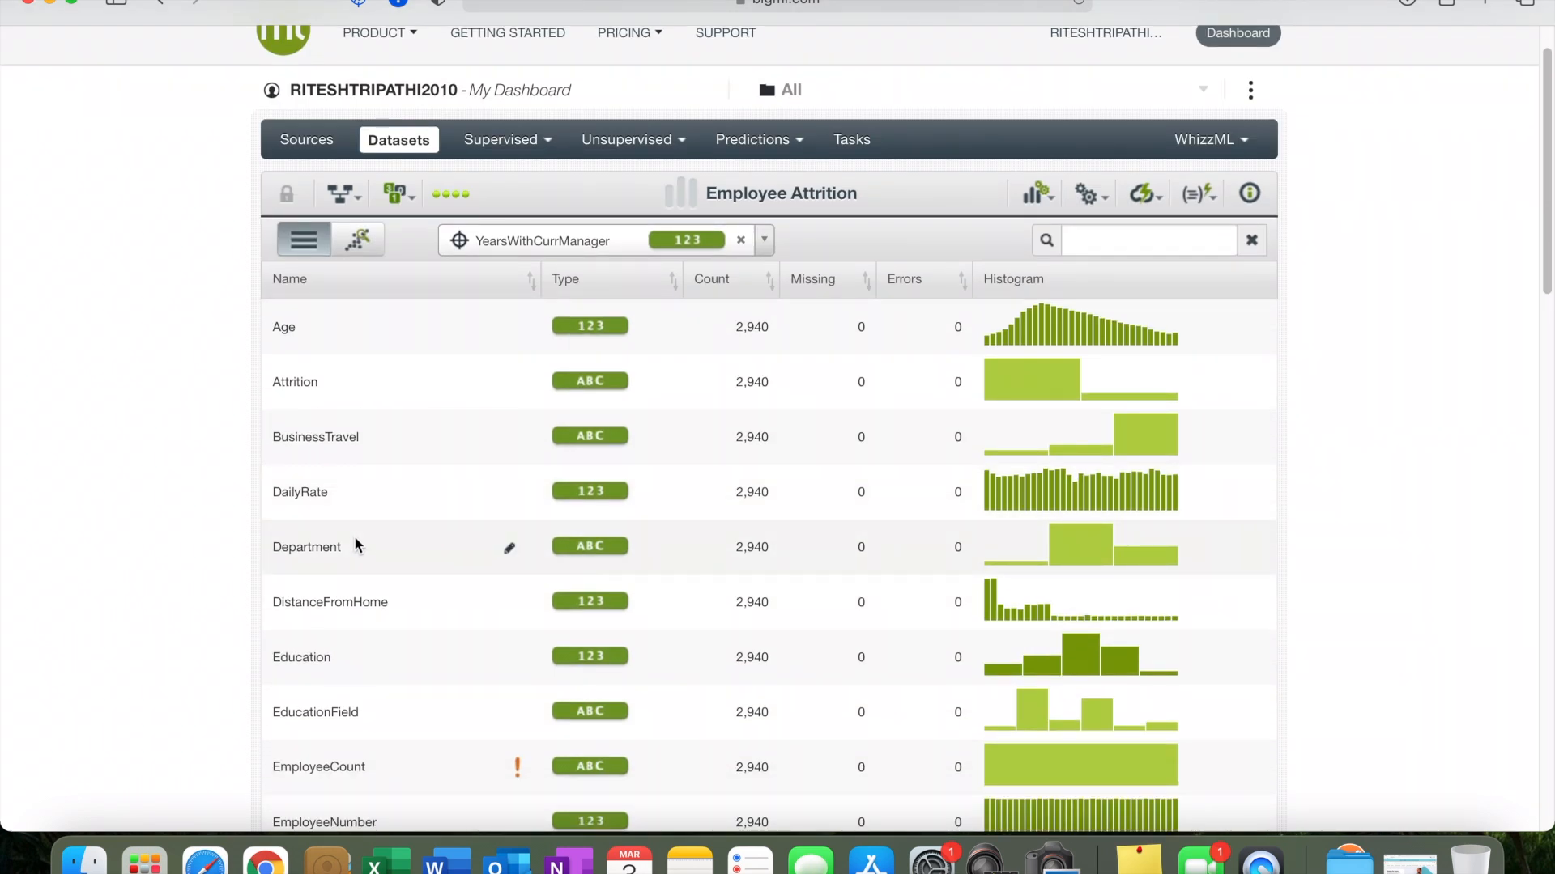
pyautogui.scroll(1, 357, 545)
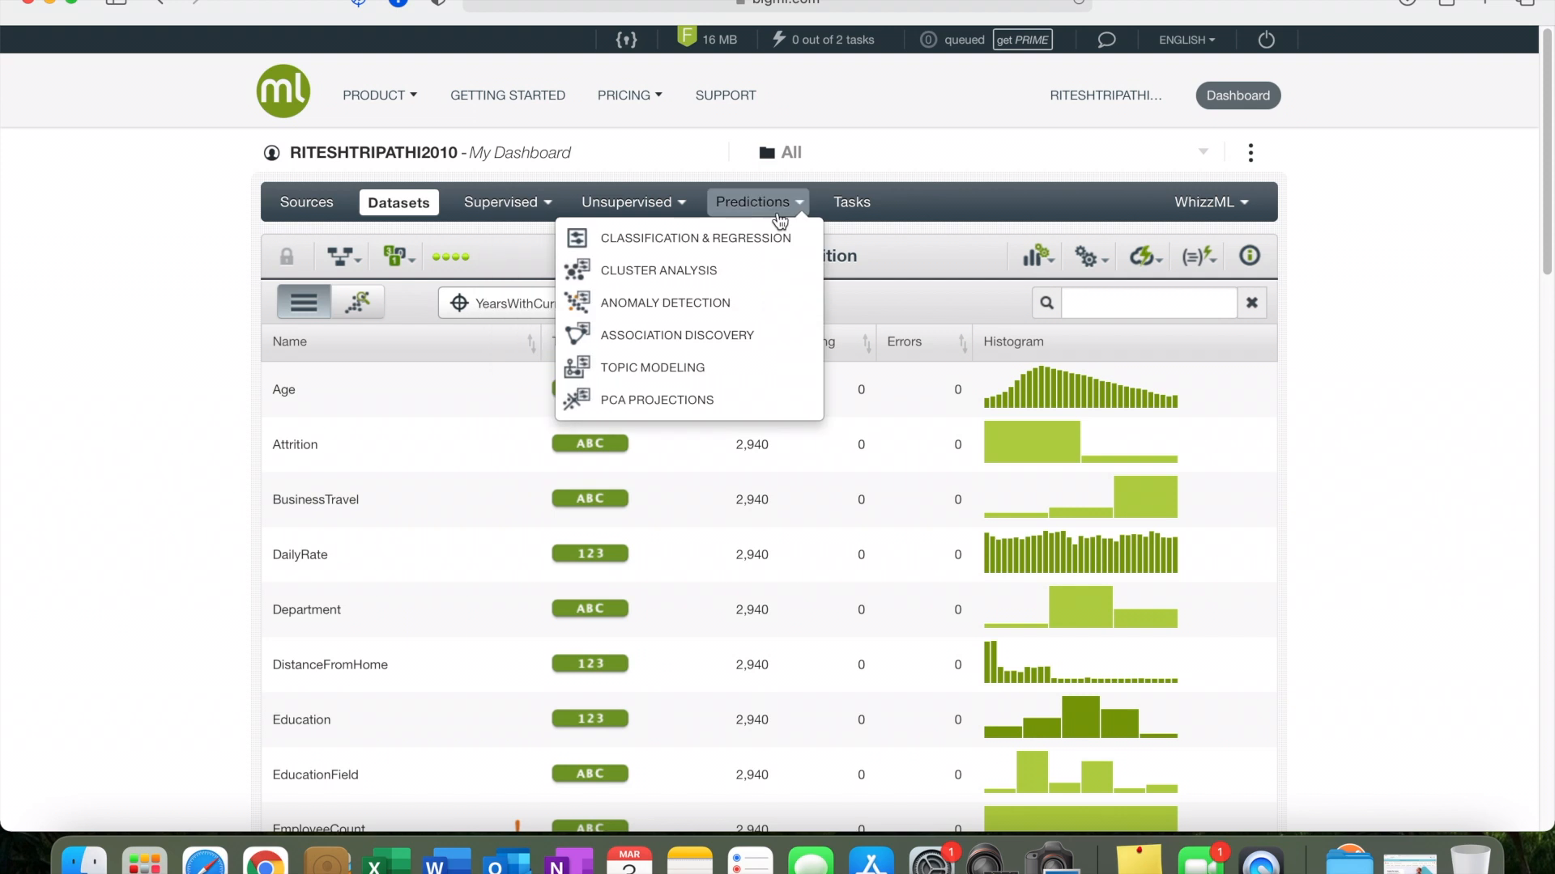
# - Start configuring a supervised Model from the Employee Attrition dataset and set its objective field to Attrition
pyautogui.moveTo(1095, 263)
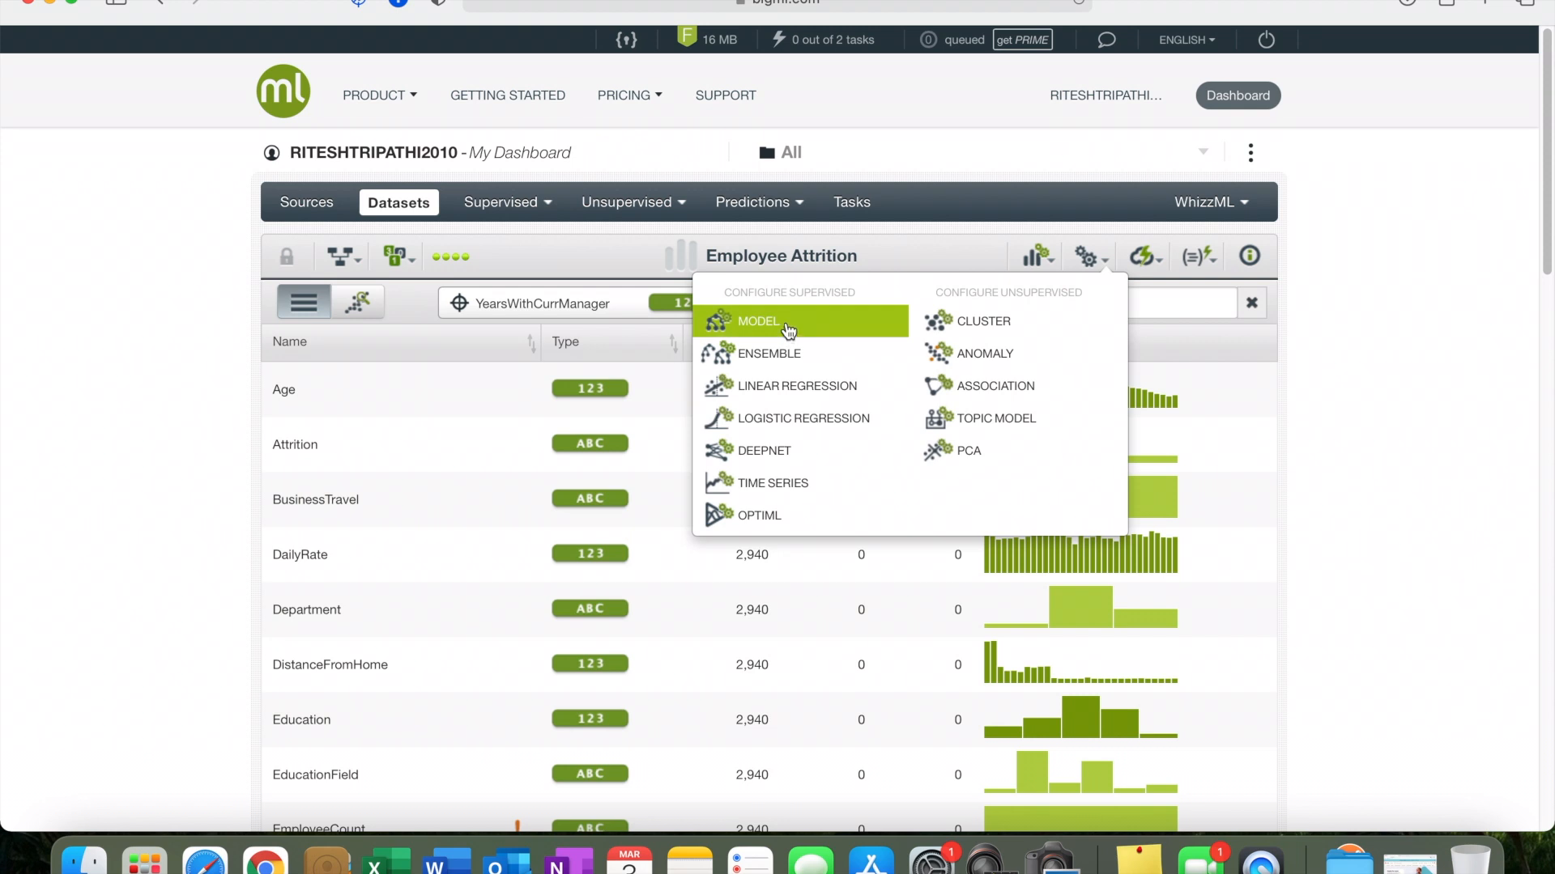
pyautogui.click(786, 324)
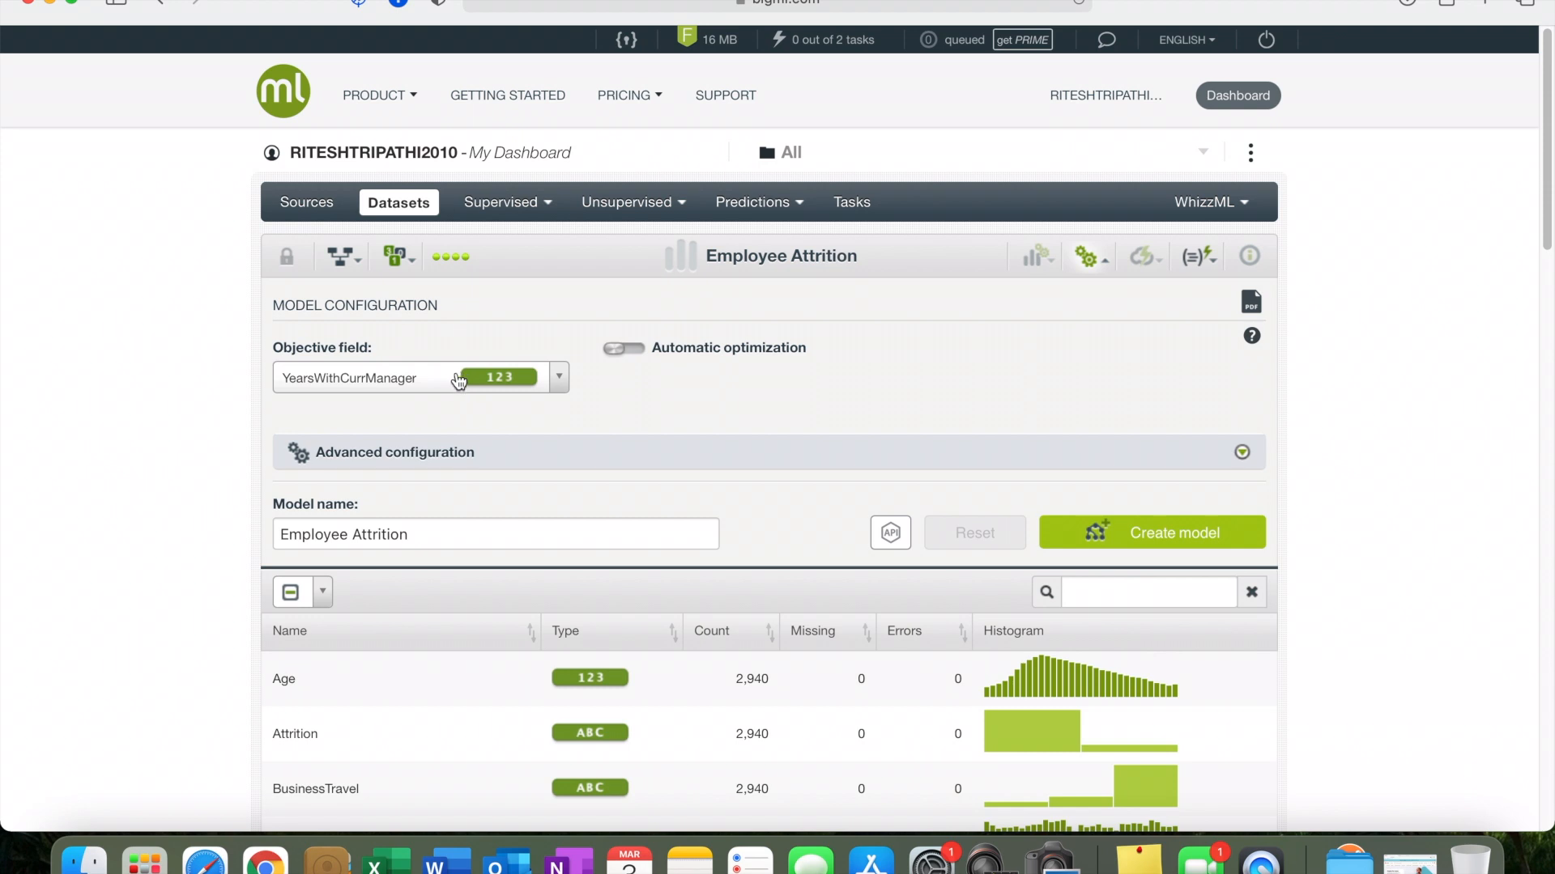
pyautogui.click(445, 384)
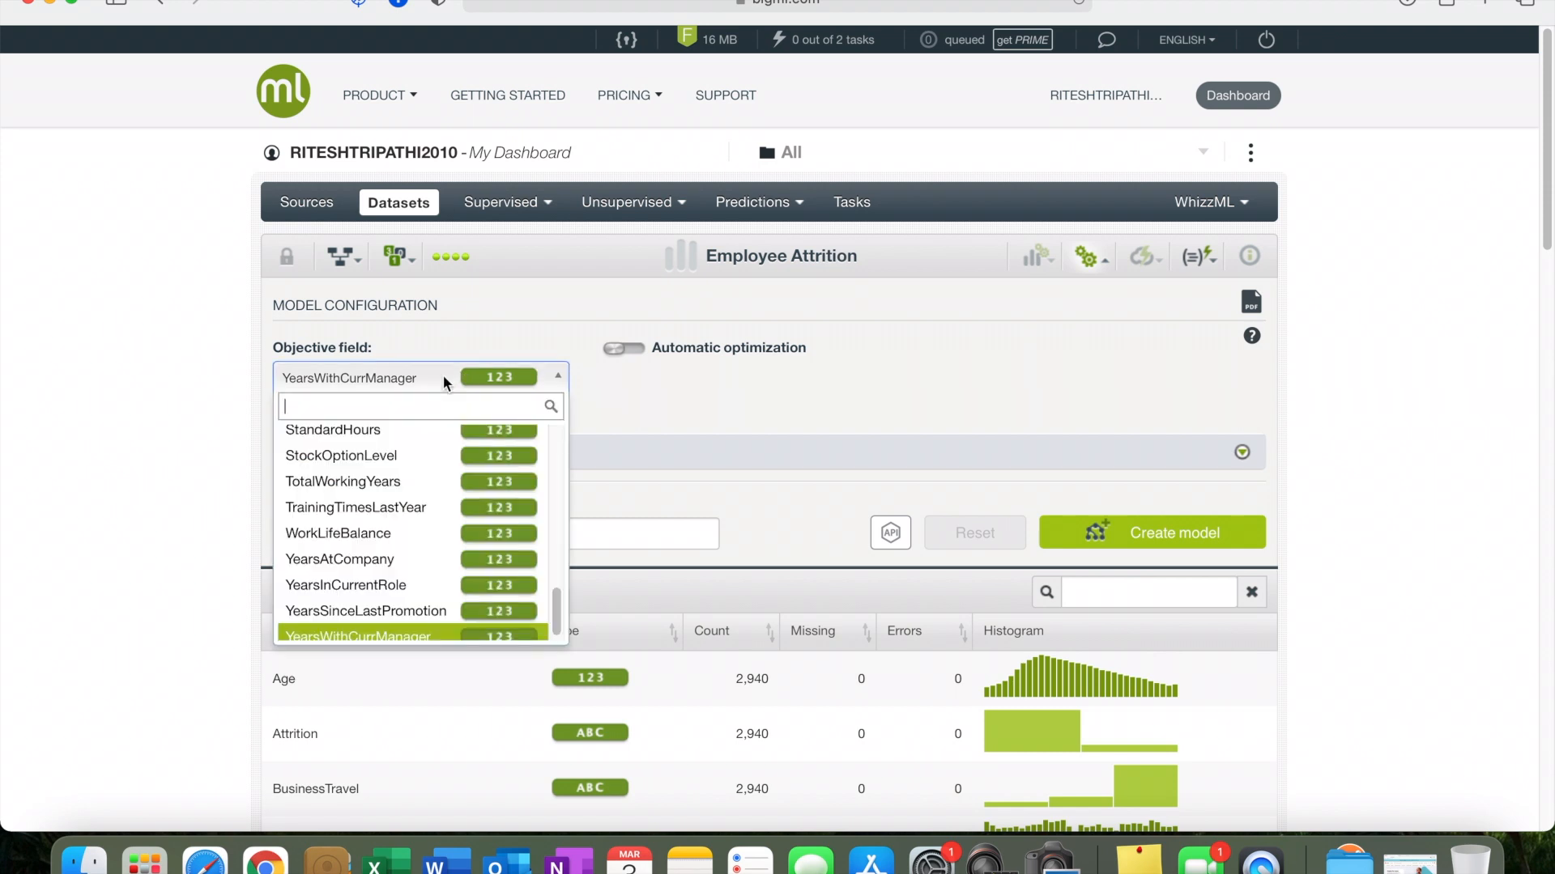
pyautogui.scroll(10, 384, 452)
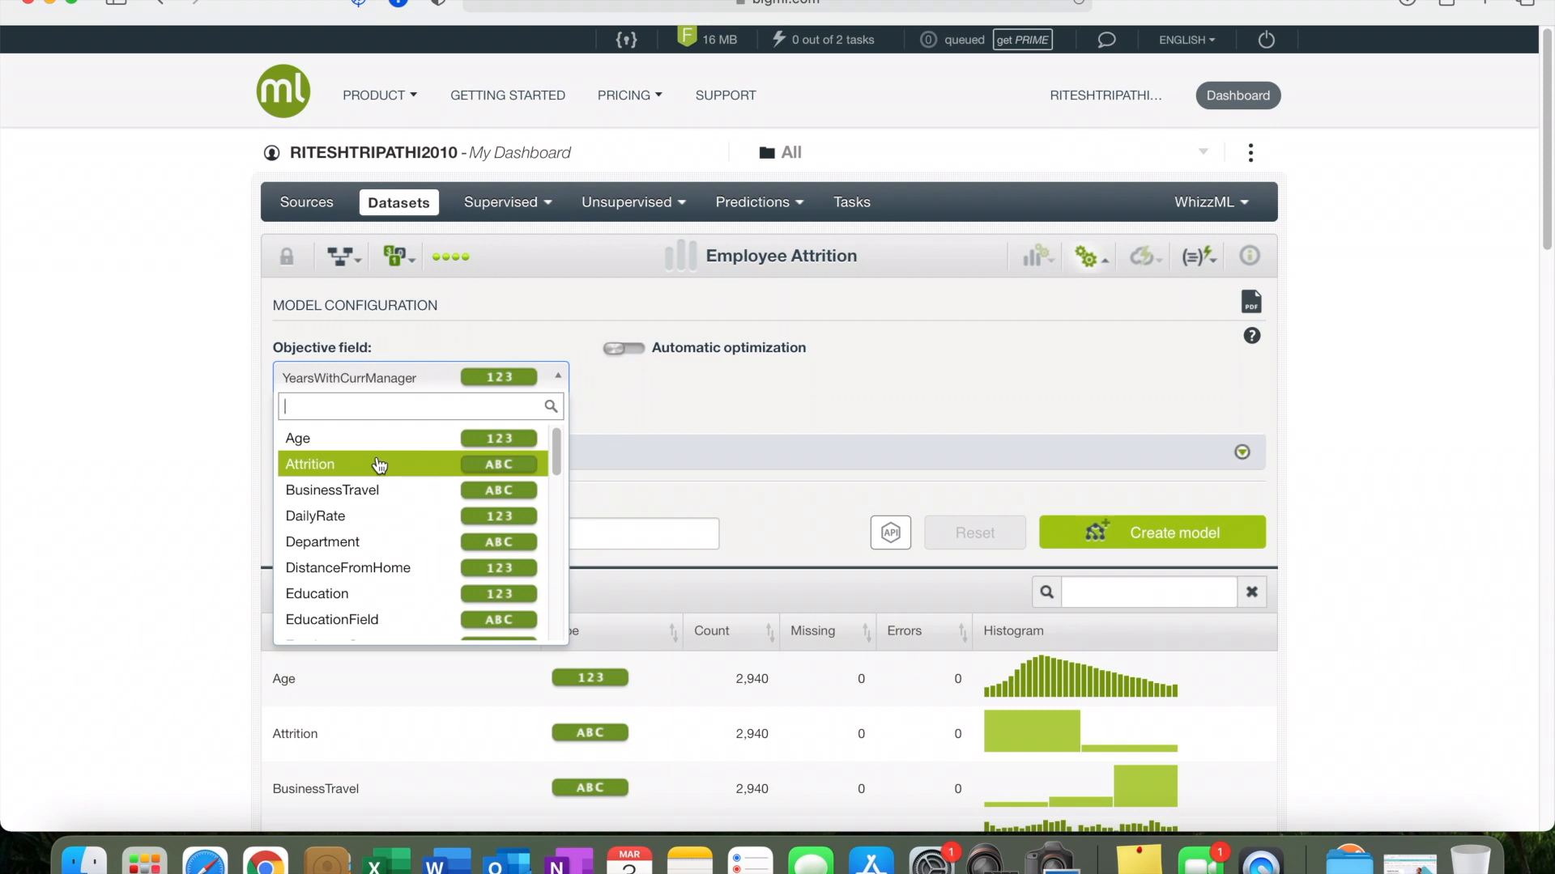
pyautogui.click(378, 465)
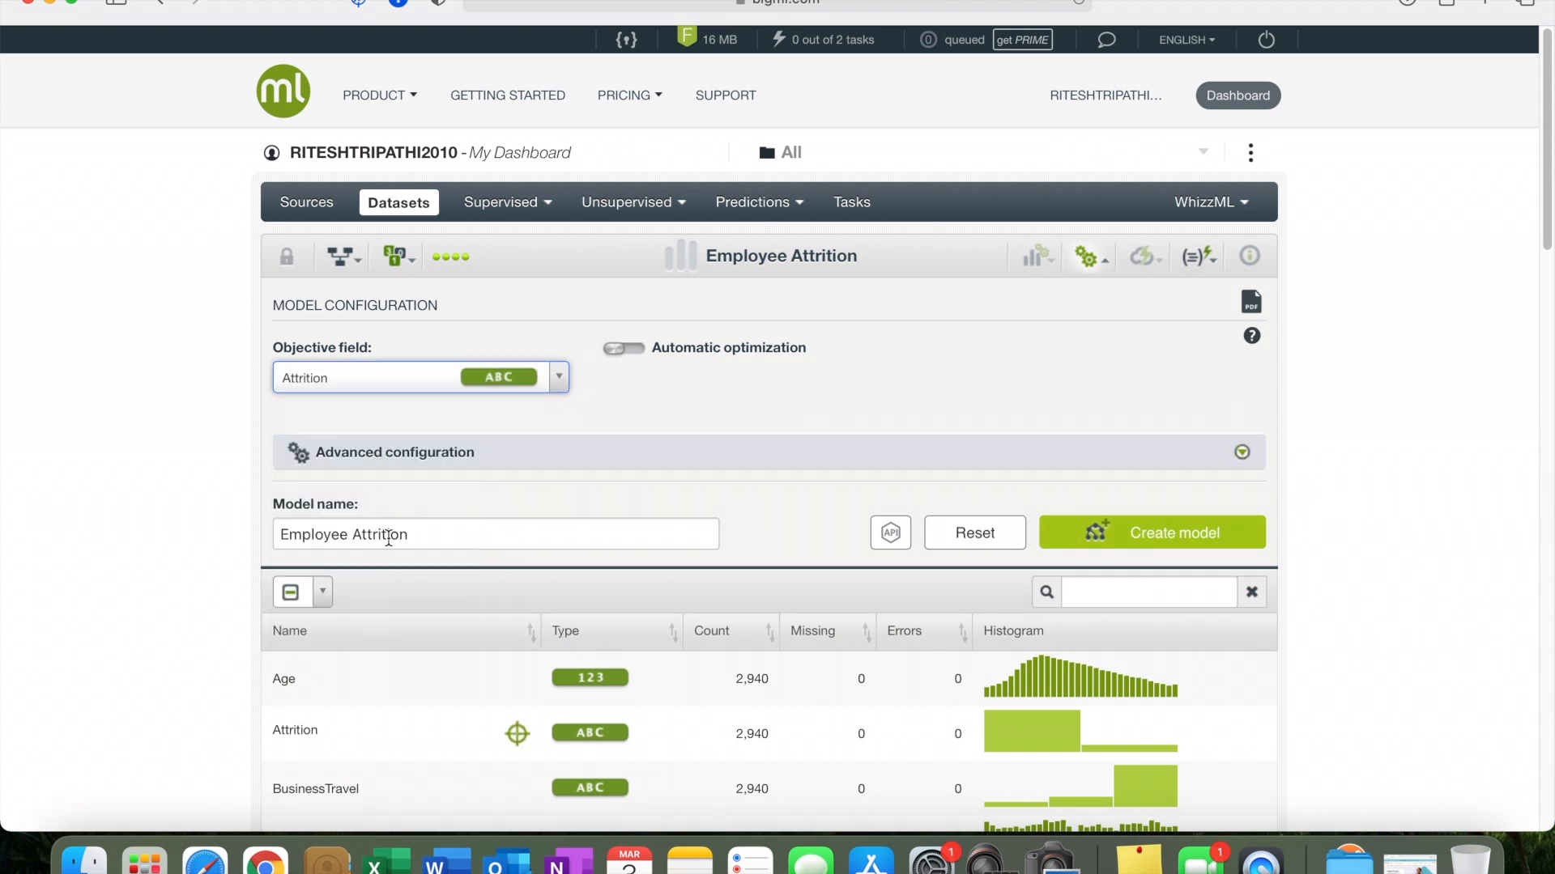
# - Exclude the DailyRate and HourlyRate fields from the model's input fields
pyautogui.scroll(-3, 387, 536)
pyautogui.scroll(-4, 360, 456)
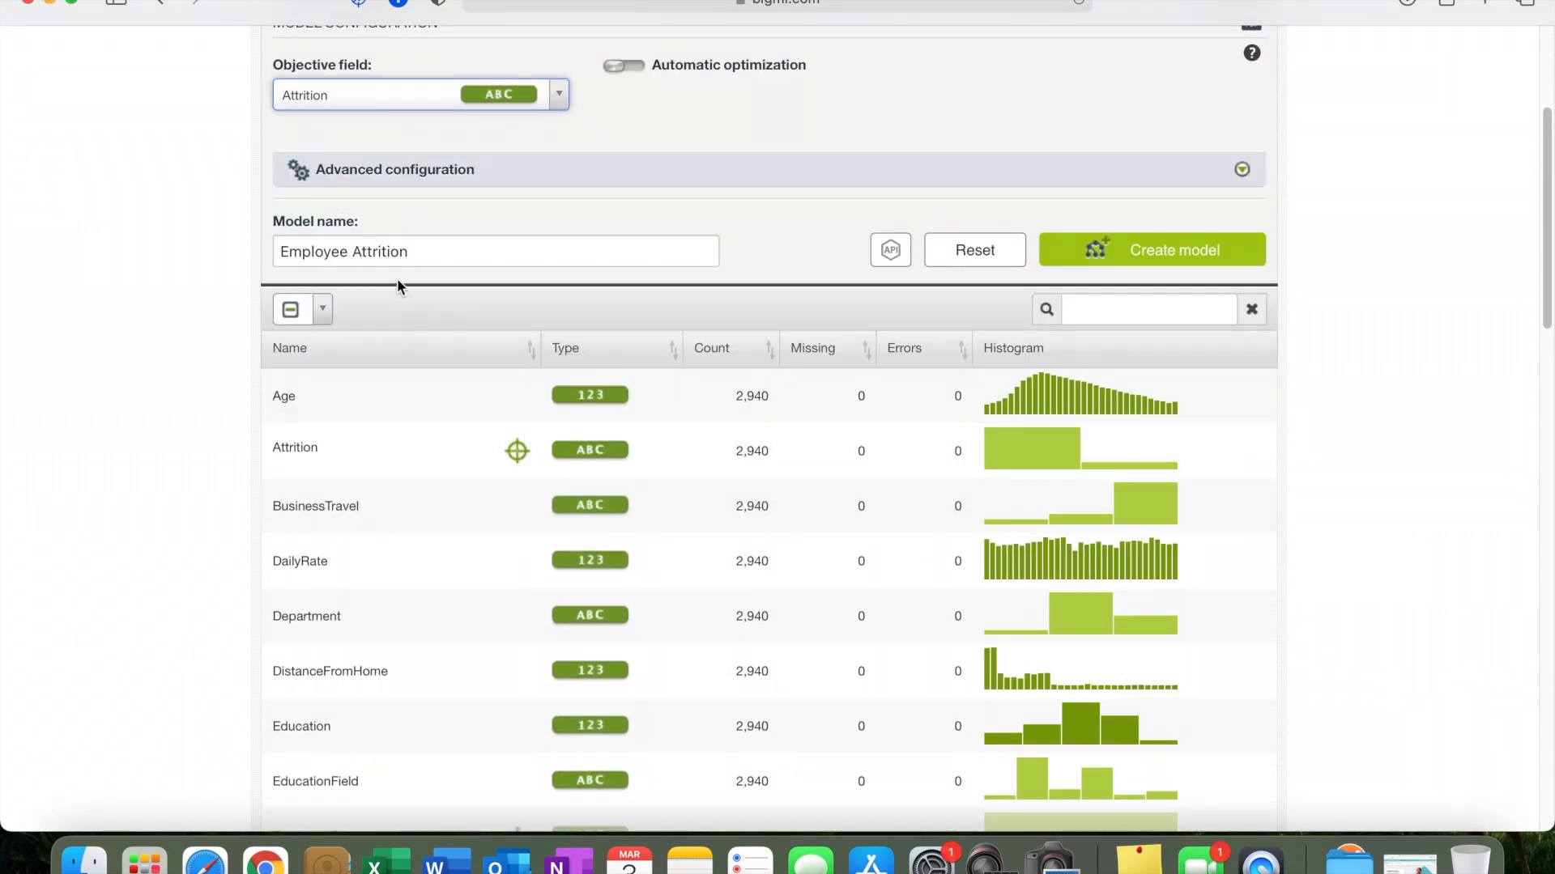
pyautogui.scroll(-1, 523, 416)
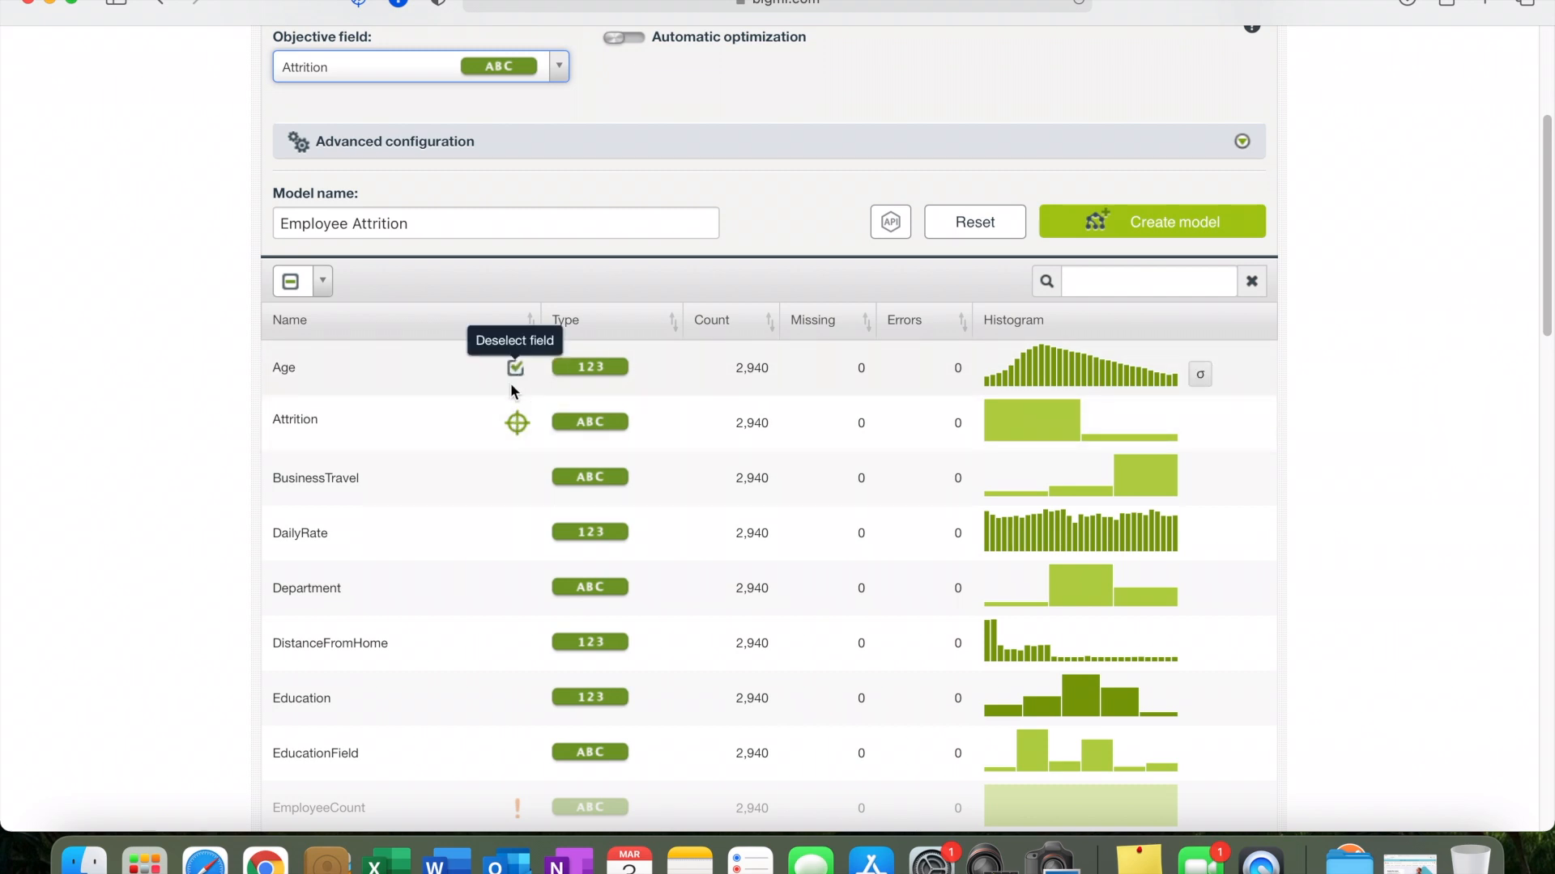
pyautogui.scroll(-1, 448, 536)
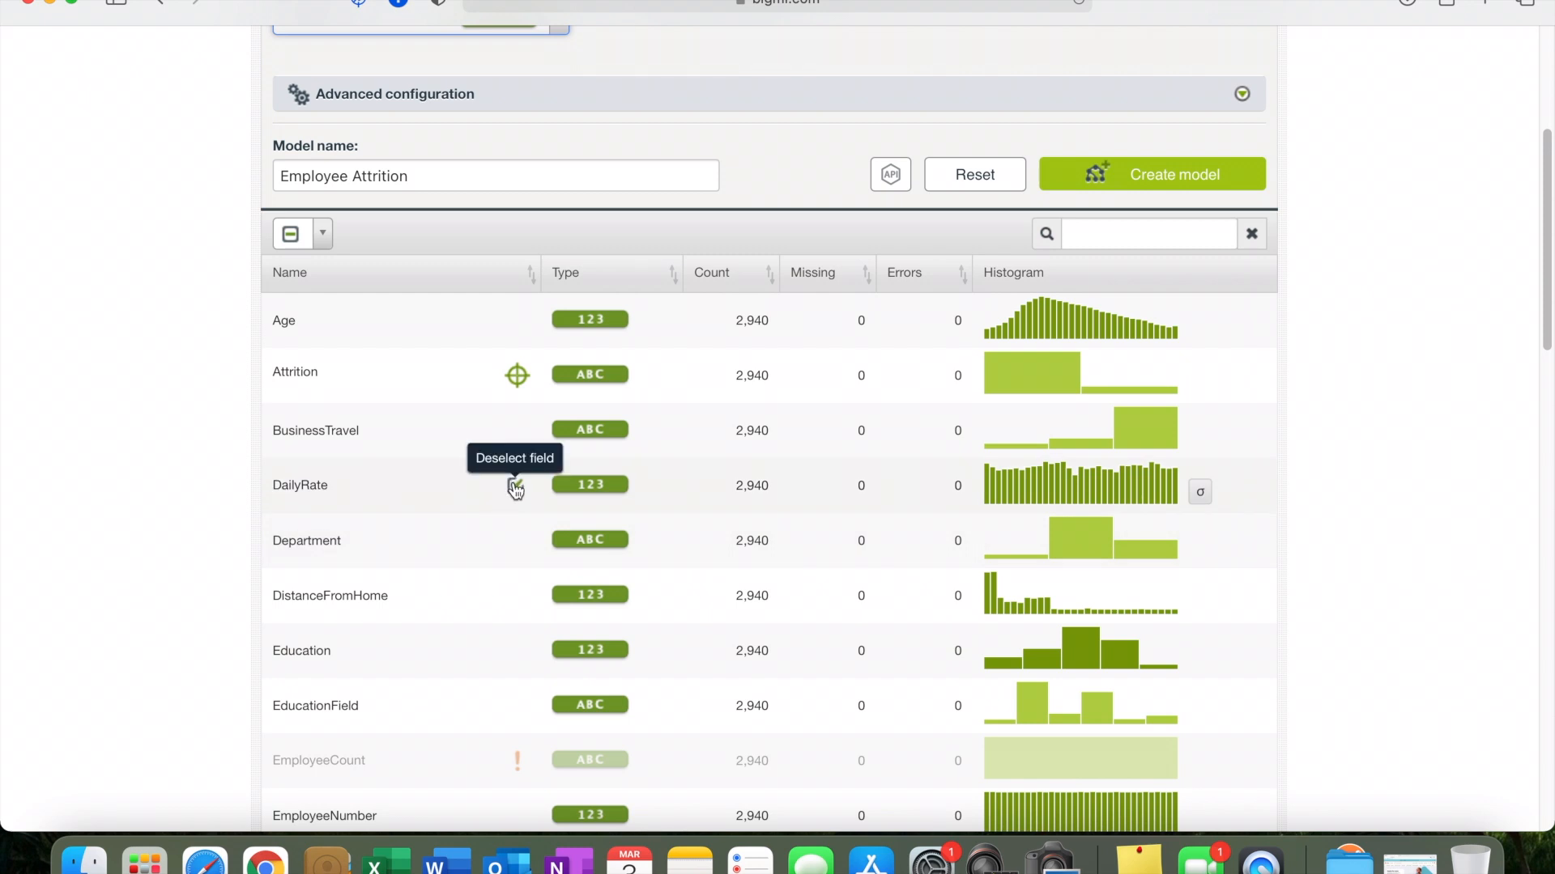
pyautogui.click(515, 487)
pyautogui.scroll(-3, 502, 534)
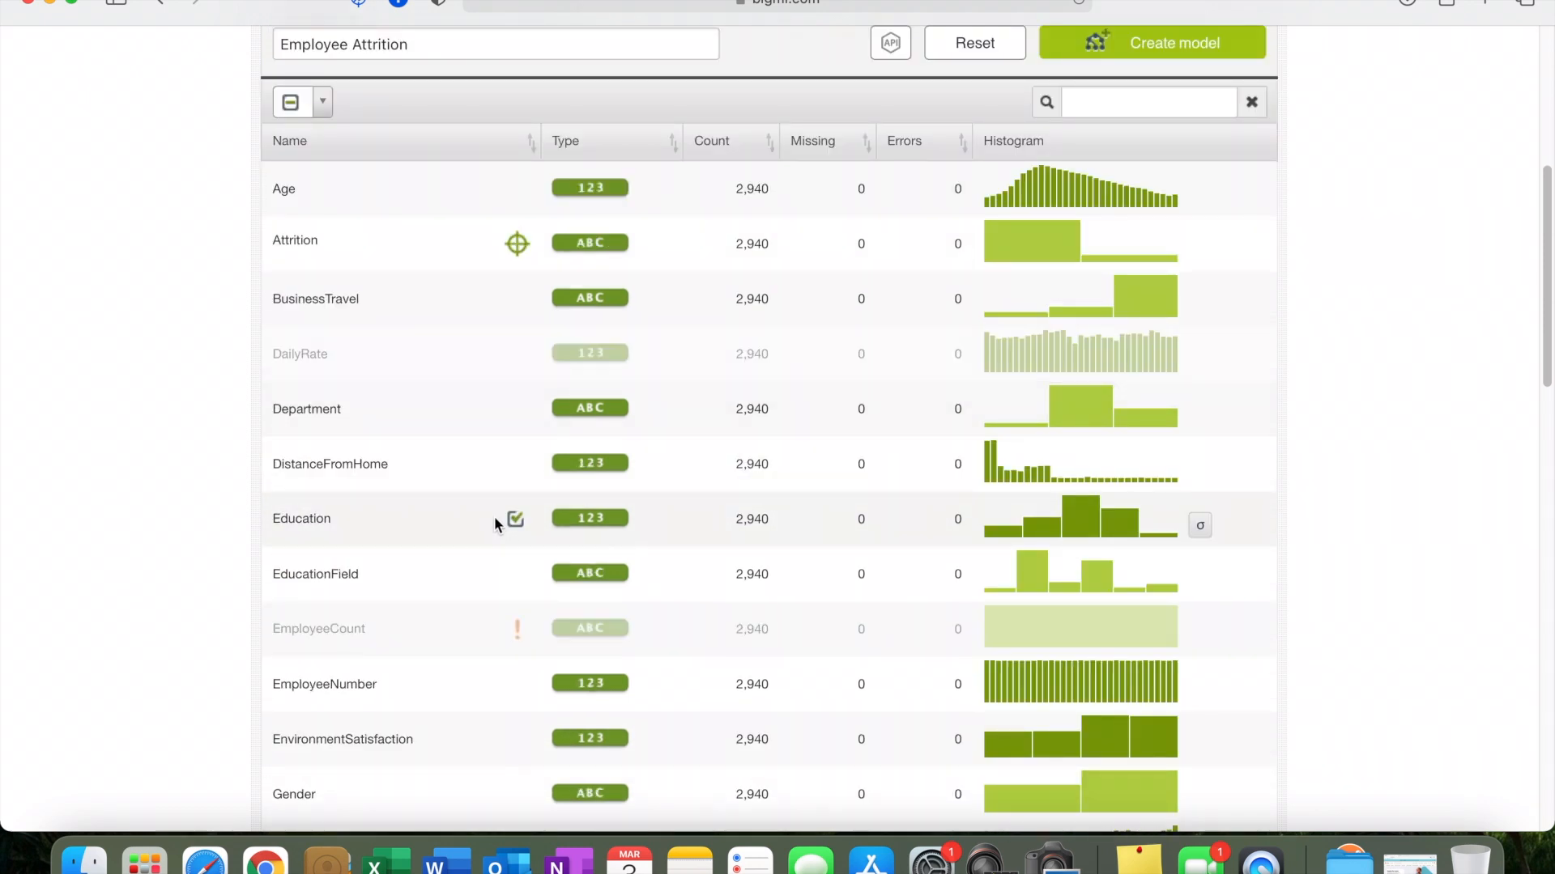
pyautogui.scroll(-5, 497, 522)
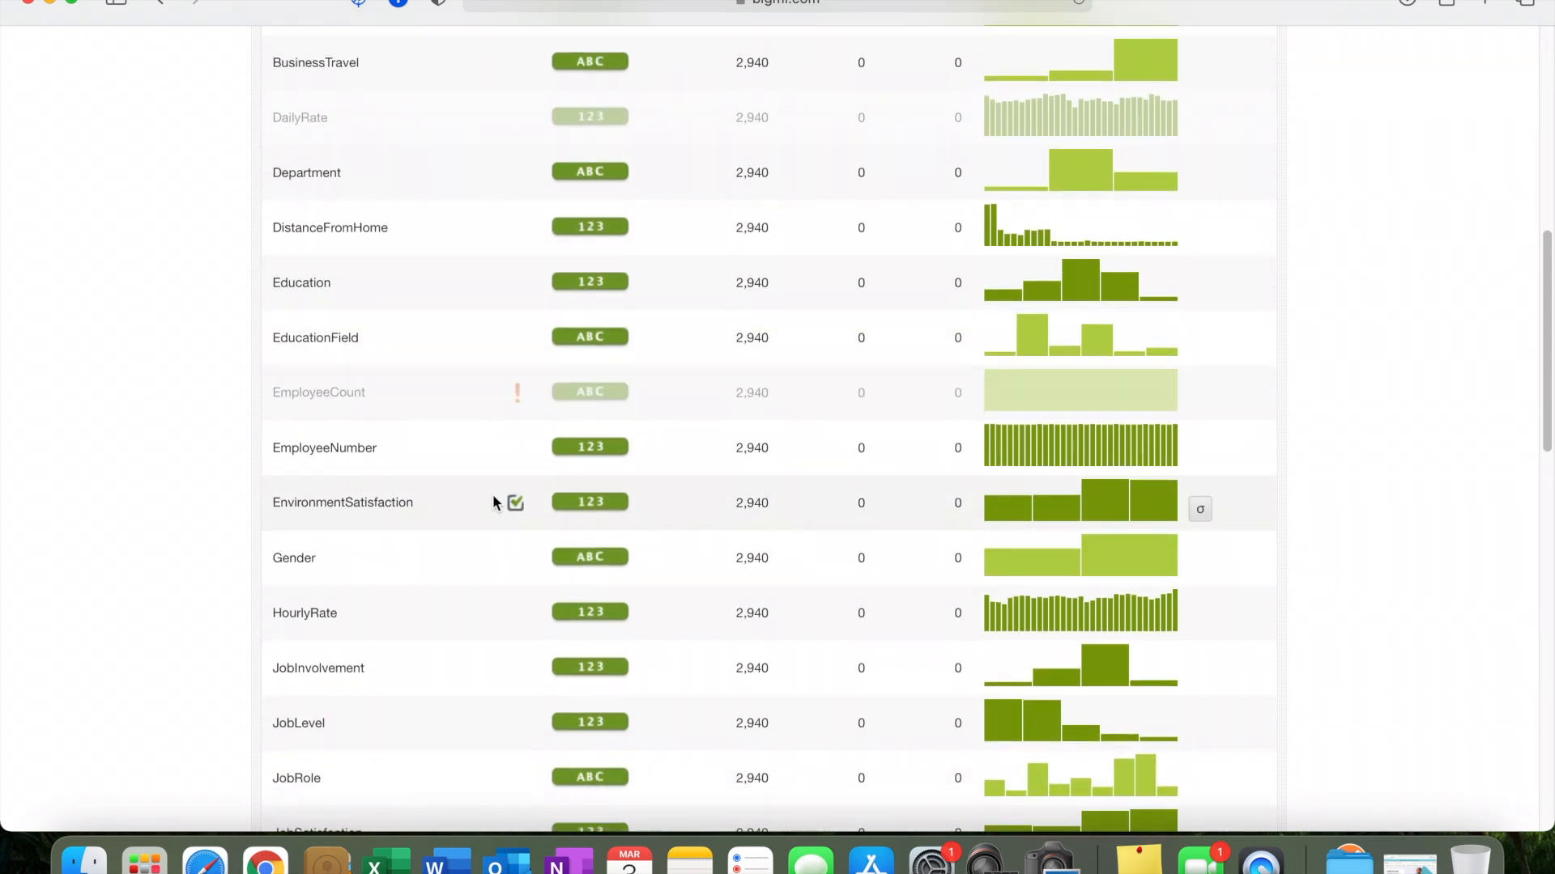
pyautogui.scroll(-1, 508, 546)
pyautogui.scroll(-1, 507, 549)
pyautogui.click(513, 526)
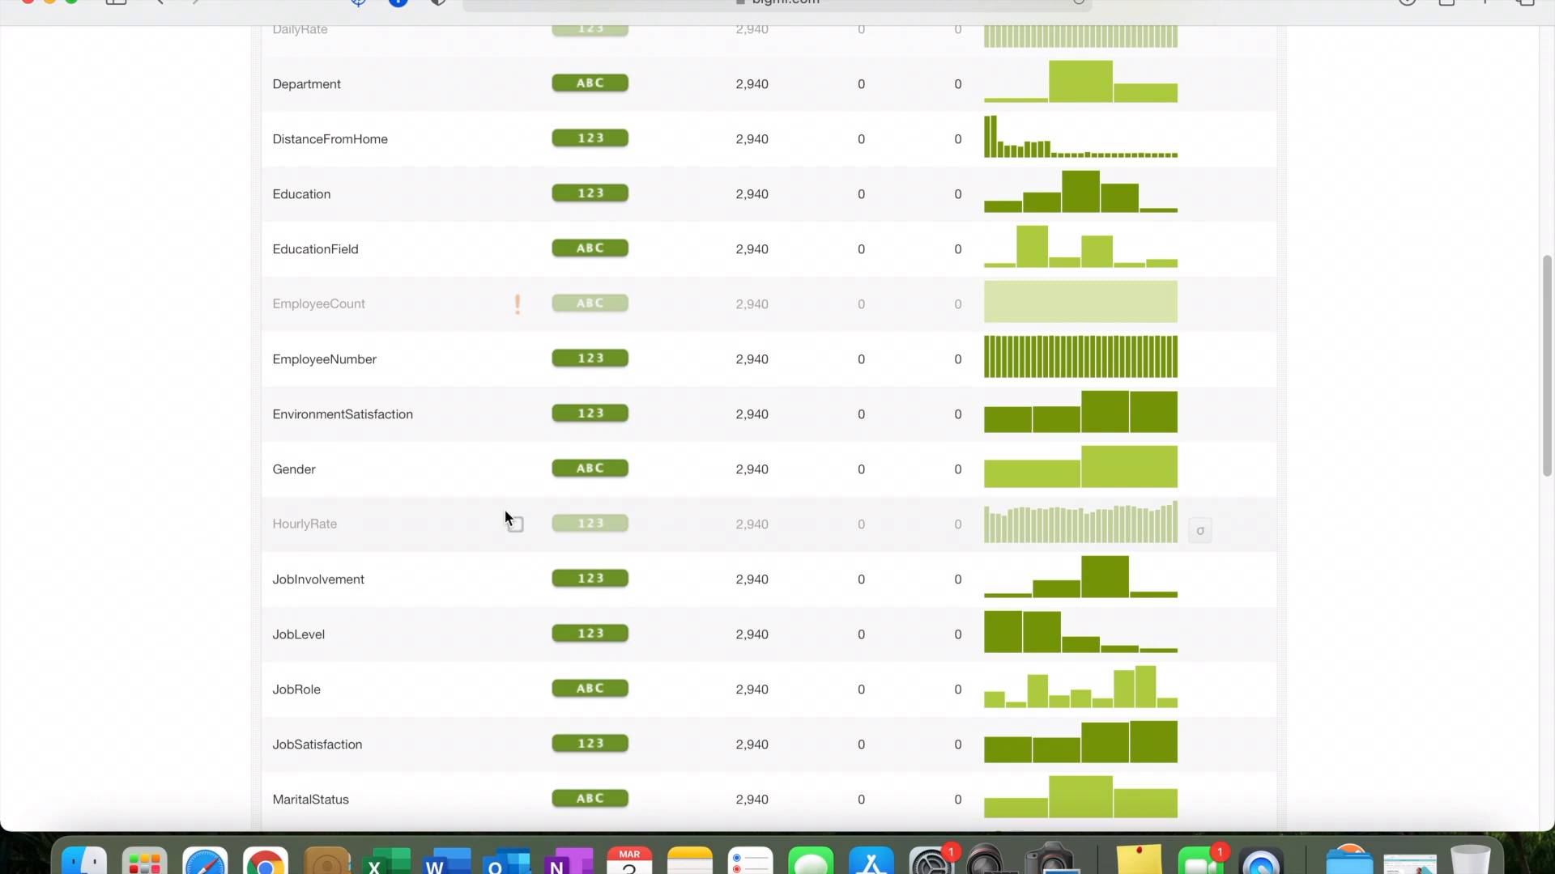
# - Review the remaining model input fields from JobInvolvement through YearsWithCurrManager for any others to exclude
pyautogui.scroll(-1, 486, 608)
pyautogui.scroll(-1, 486, 613)
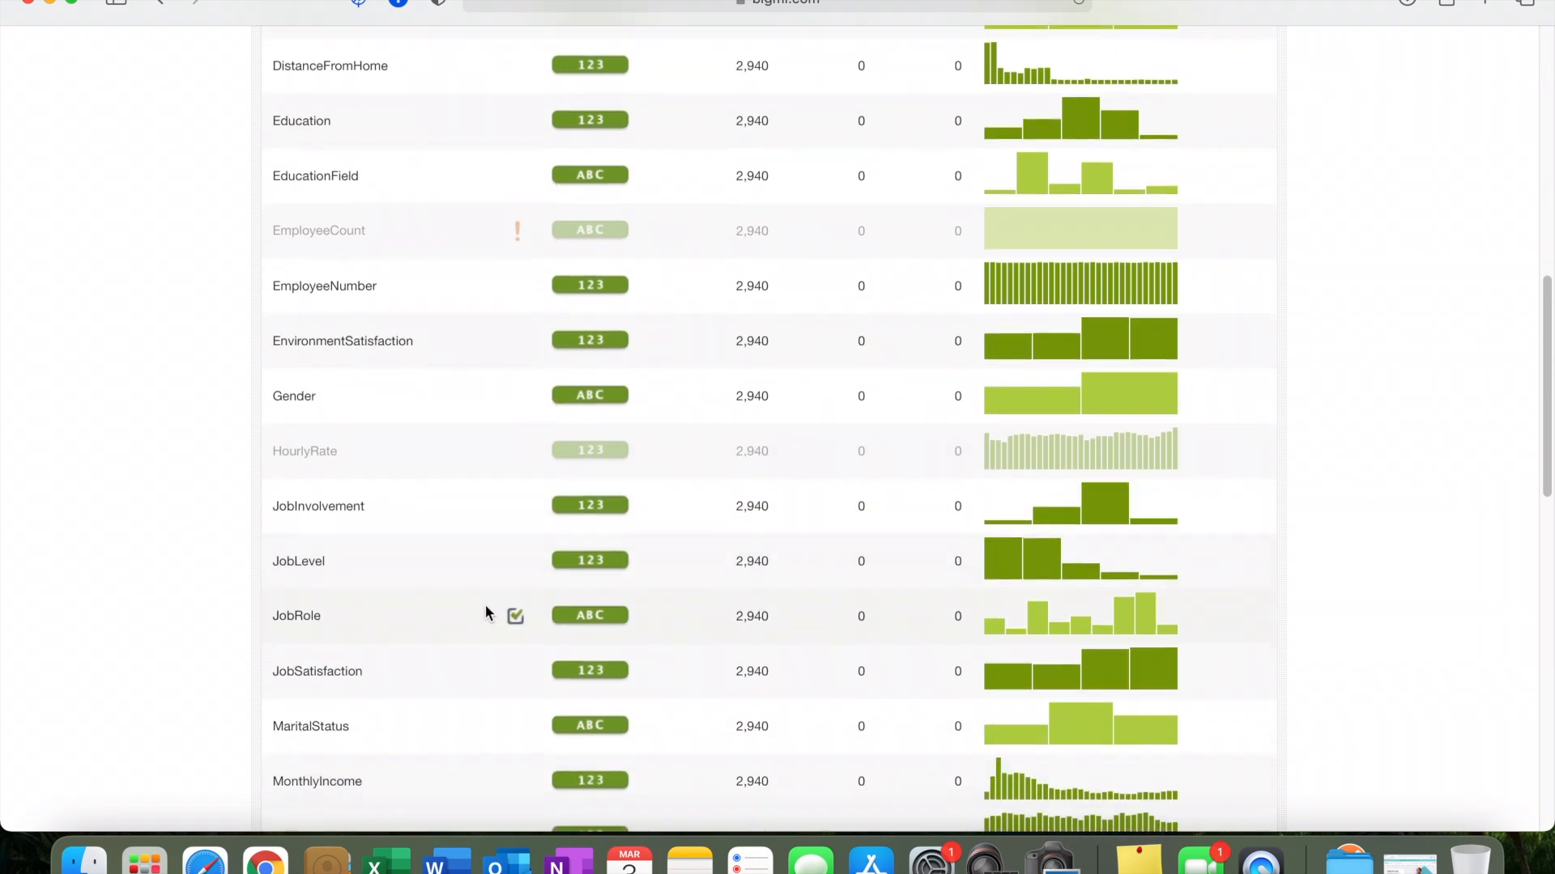
pyautogui.scroll(-2, 485, 605)
pyautogui.scroll(-3, 494, 585)
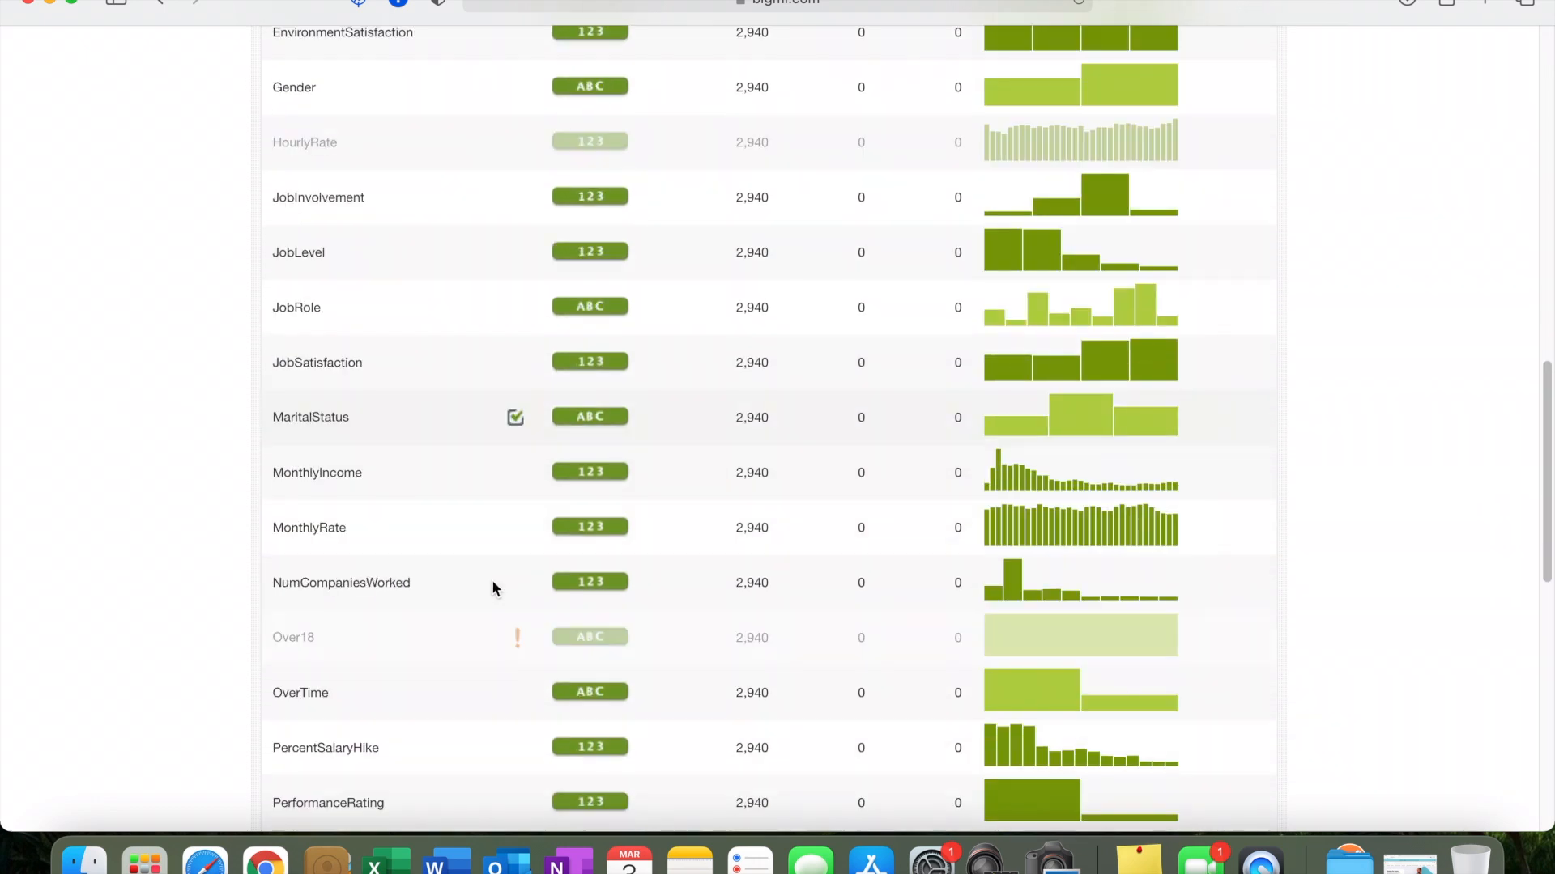
pyautogui.scroll(-2, 494, 584)
pyautogui.click(515, 495)
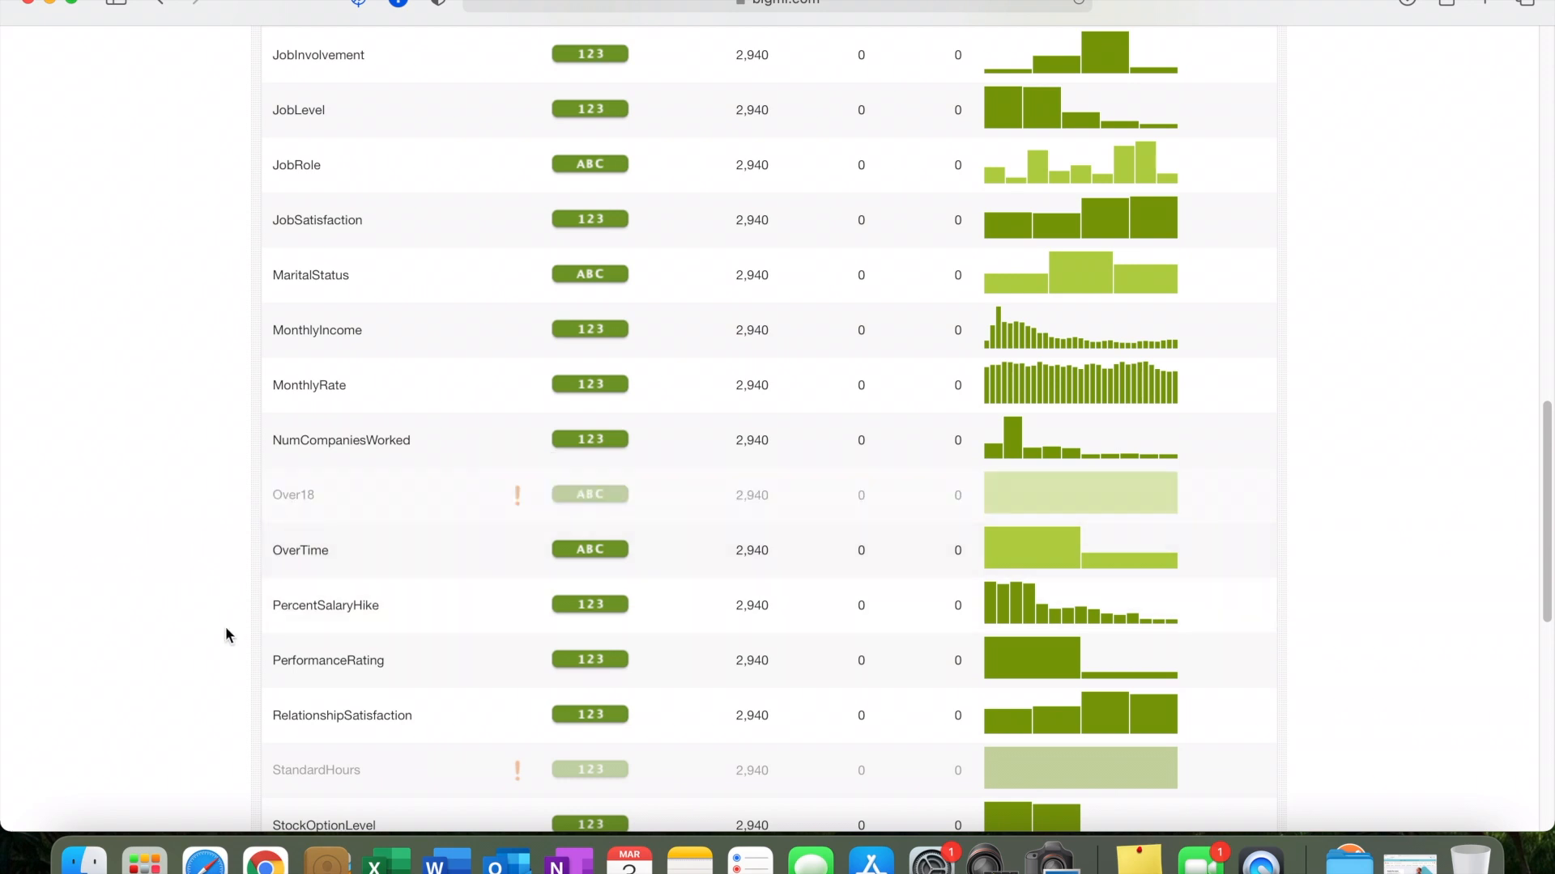
pyautogui.scroll(-1, 288, 614)
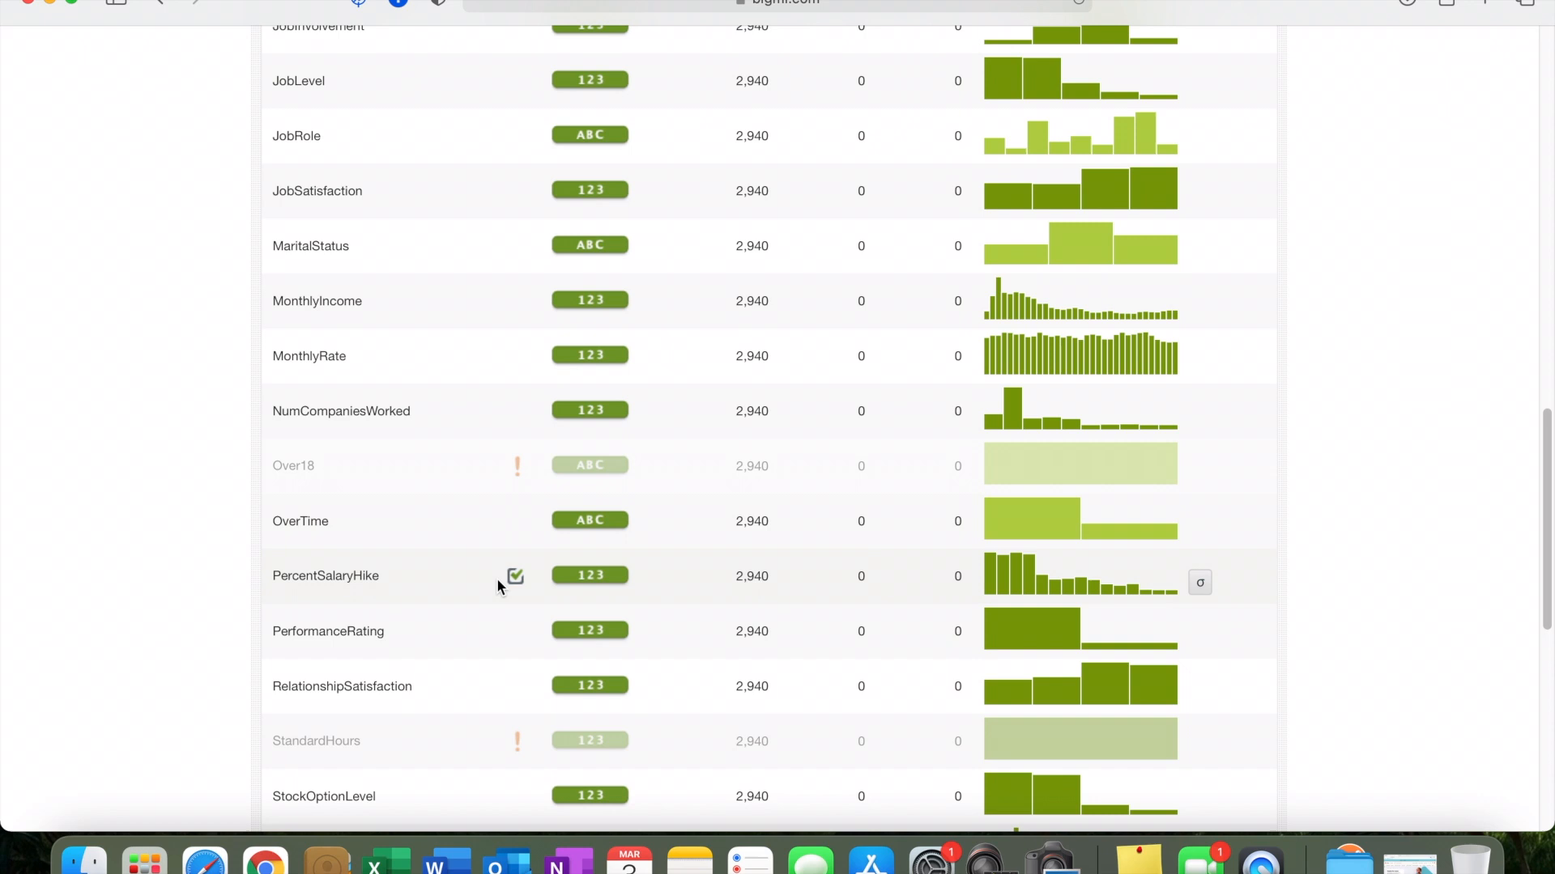
pyautogui.scroll(-3, 482, 620)
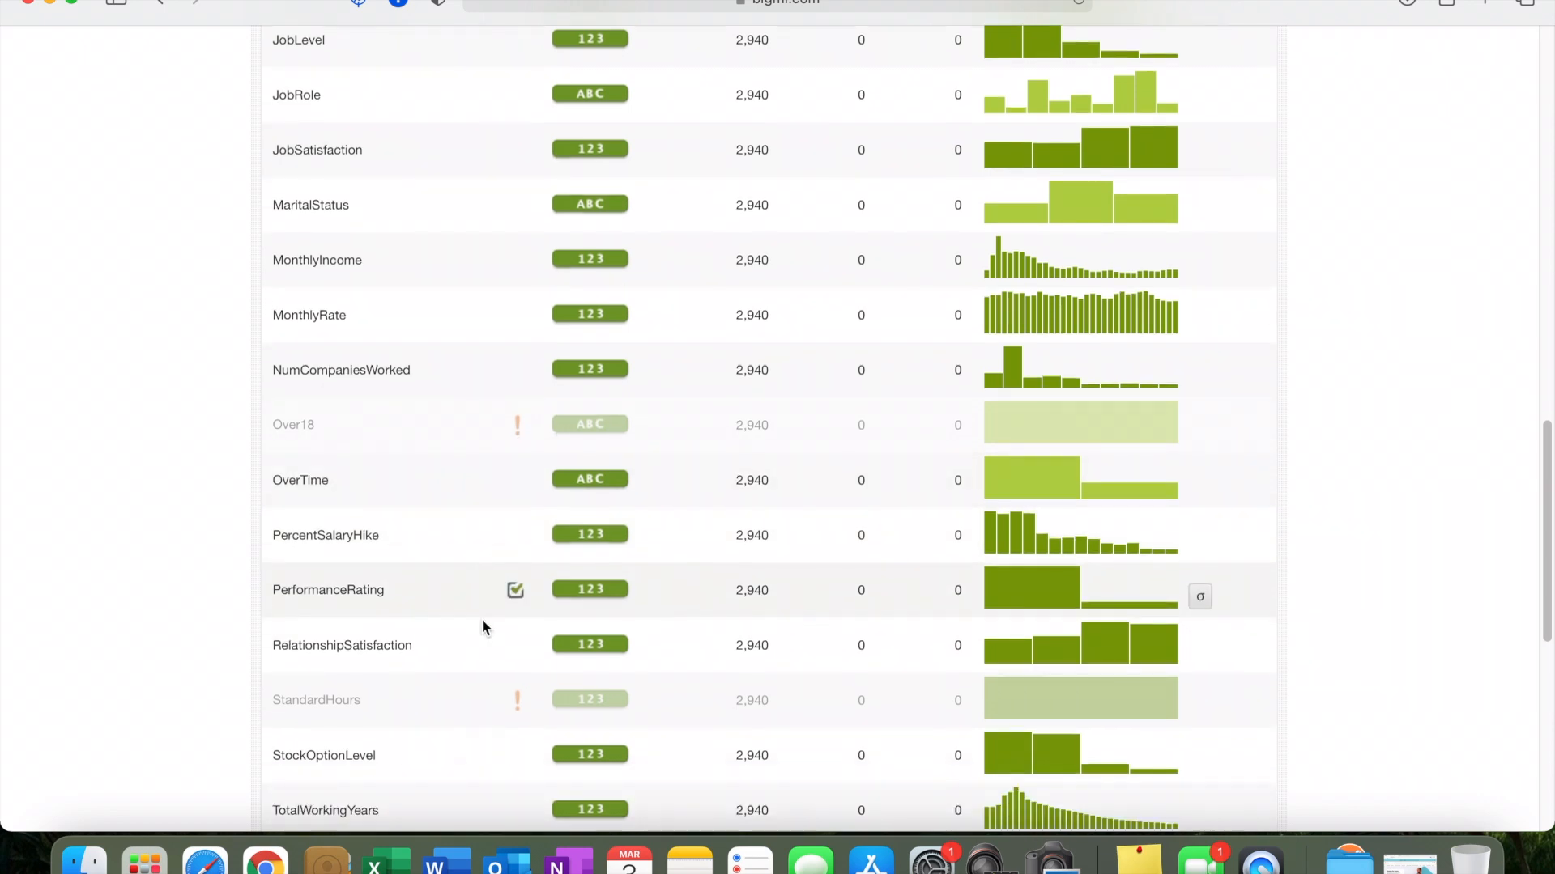
pyautogui.scroll(-7, 486, 635)
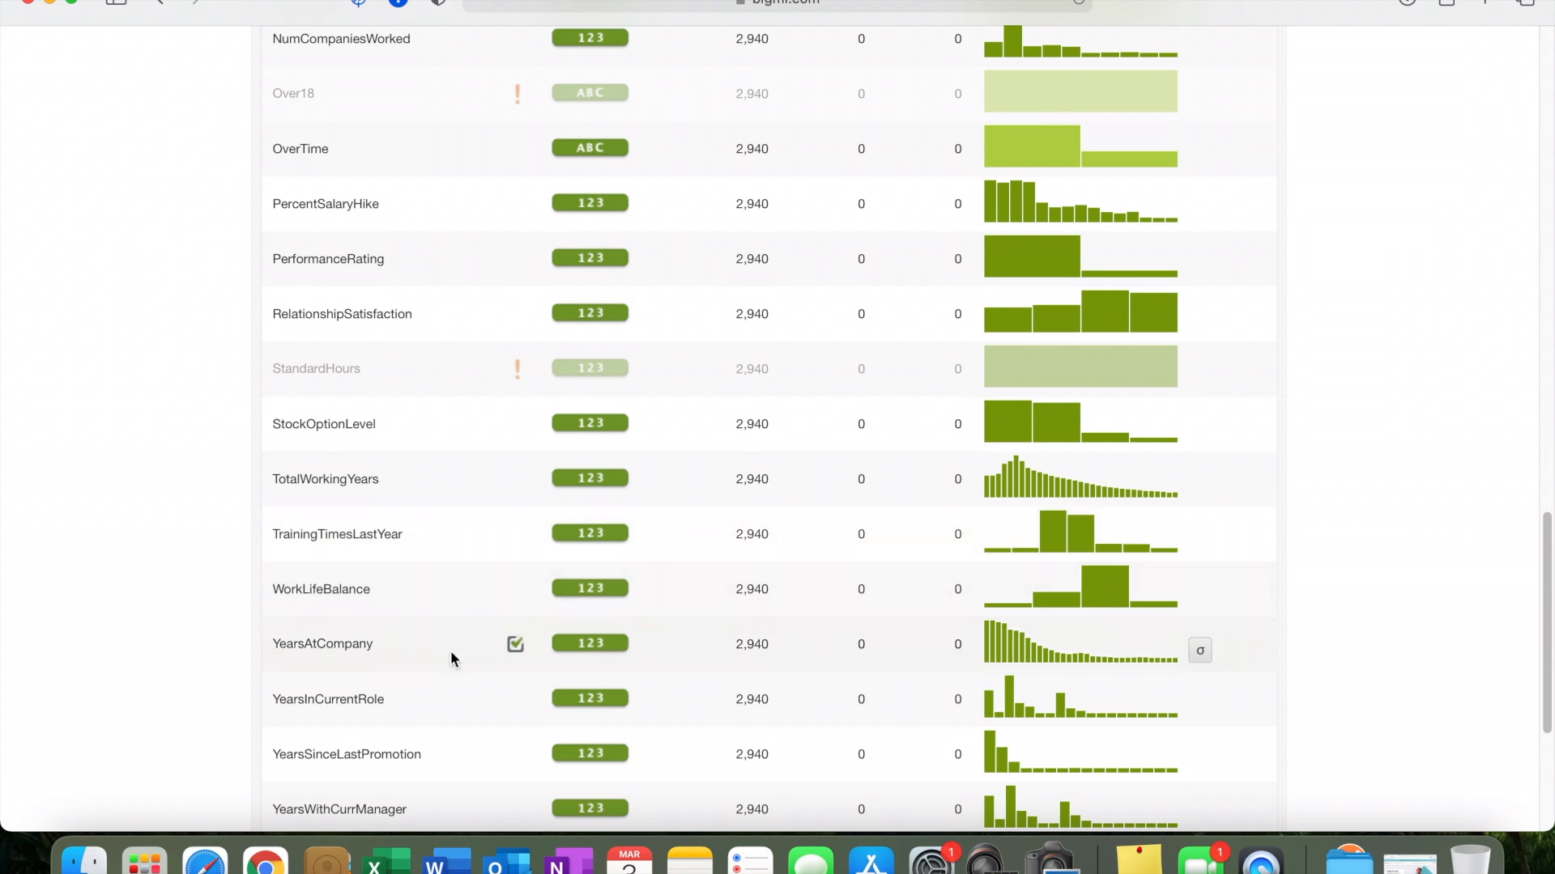
pyautogui.scroll(-3, 451, 676)
pyautogui.scroll(6, 449, 678)
pyautogui.scroll(20, 449, 667)
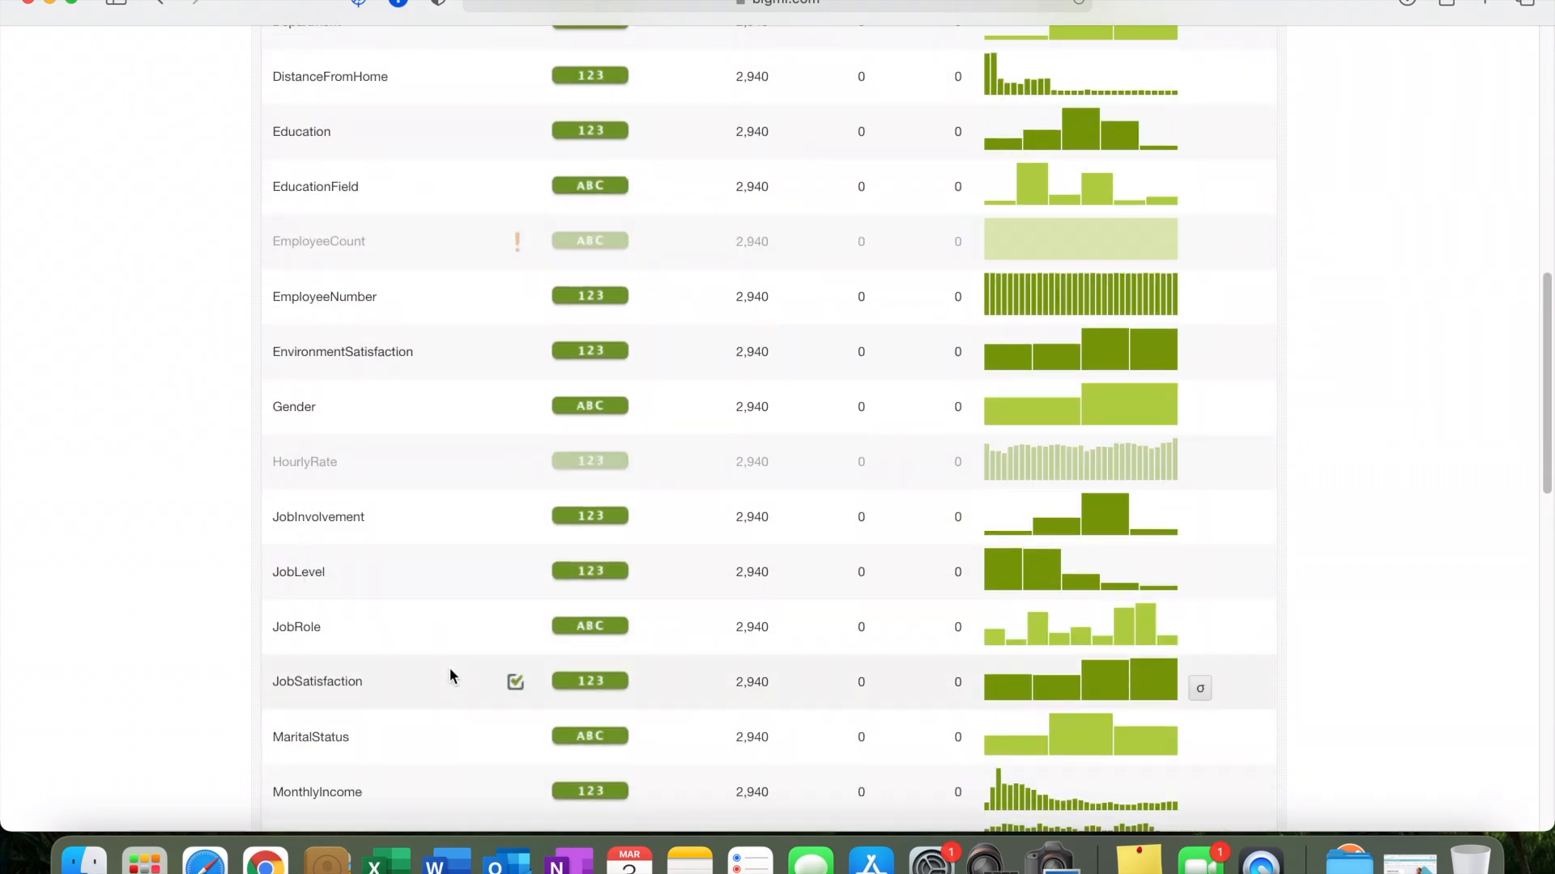
# - Create the Employee Attrition model with Attrition as its objective and the selected input fields
pyautogui.scroll(11, 535, 625)
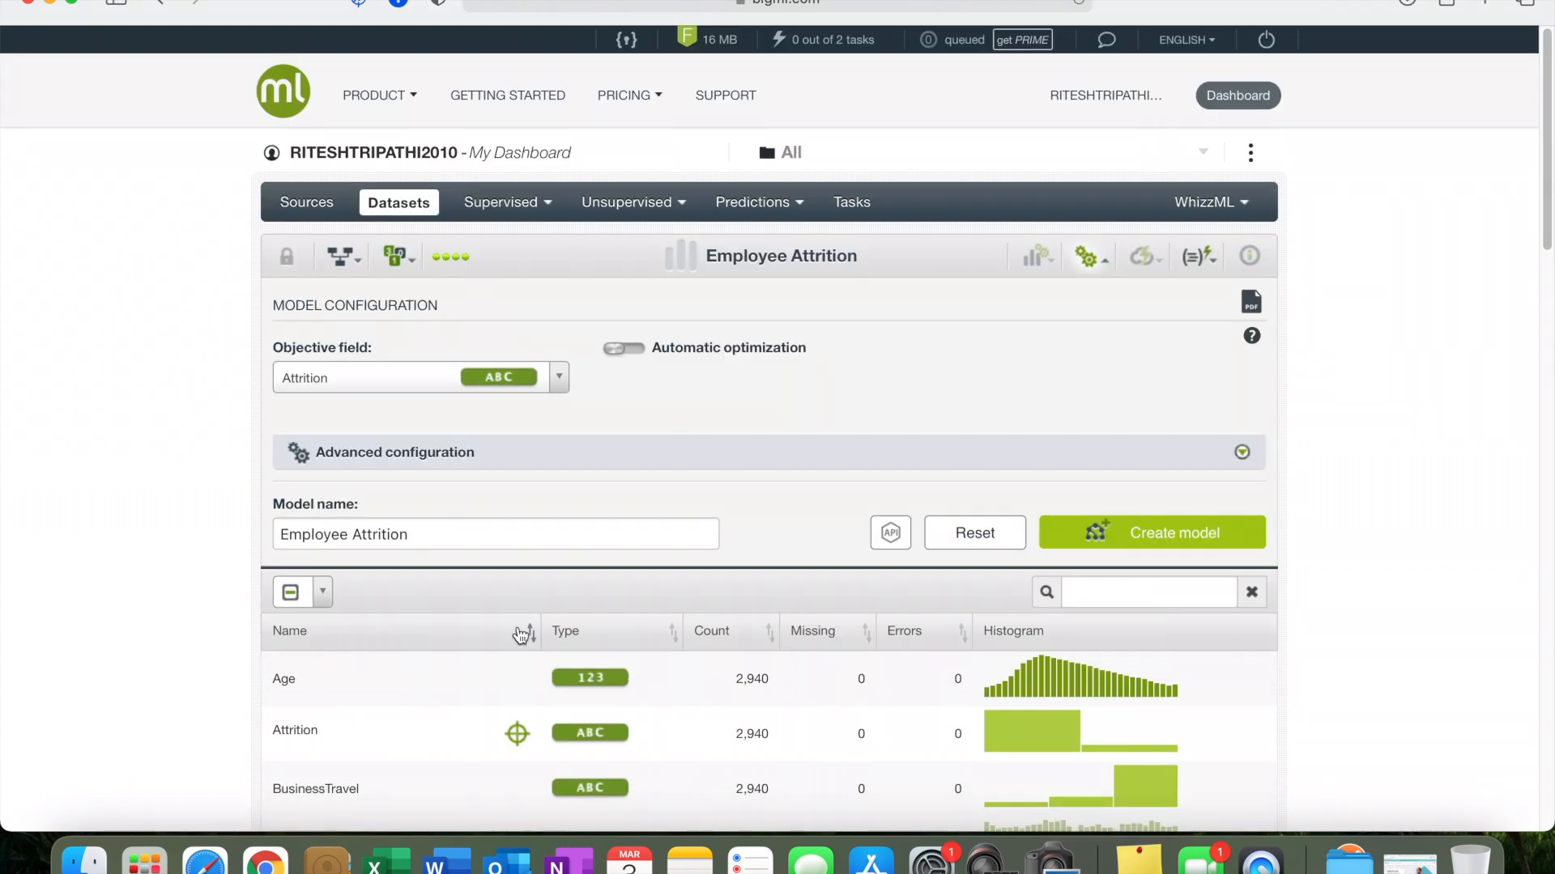
pyautogui.scroll(-4, 513, 607)
pyautogui.scroll(-5, 528, 647)
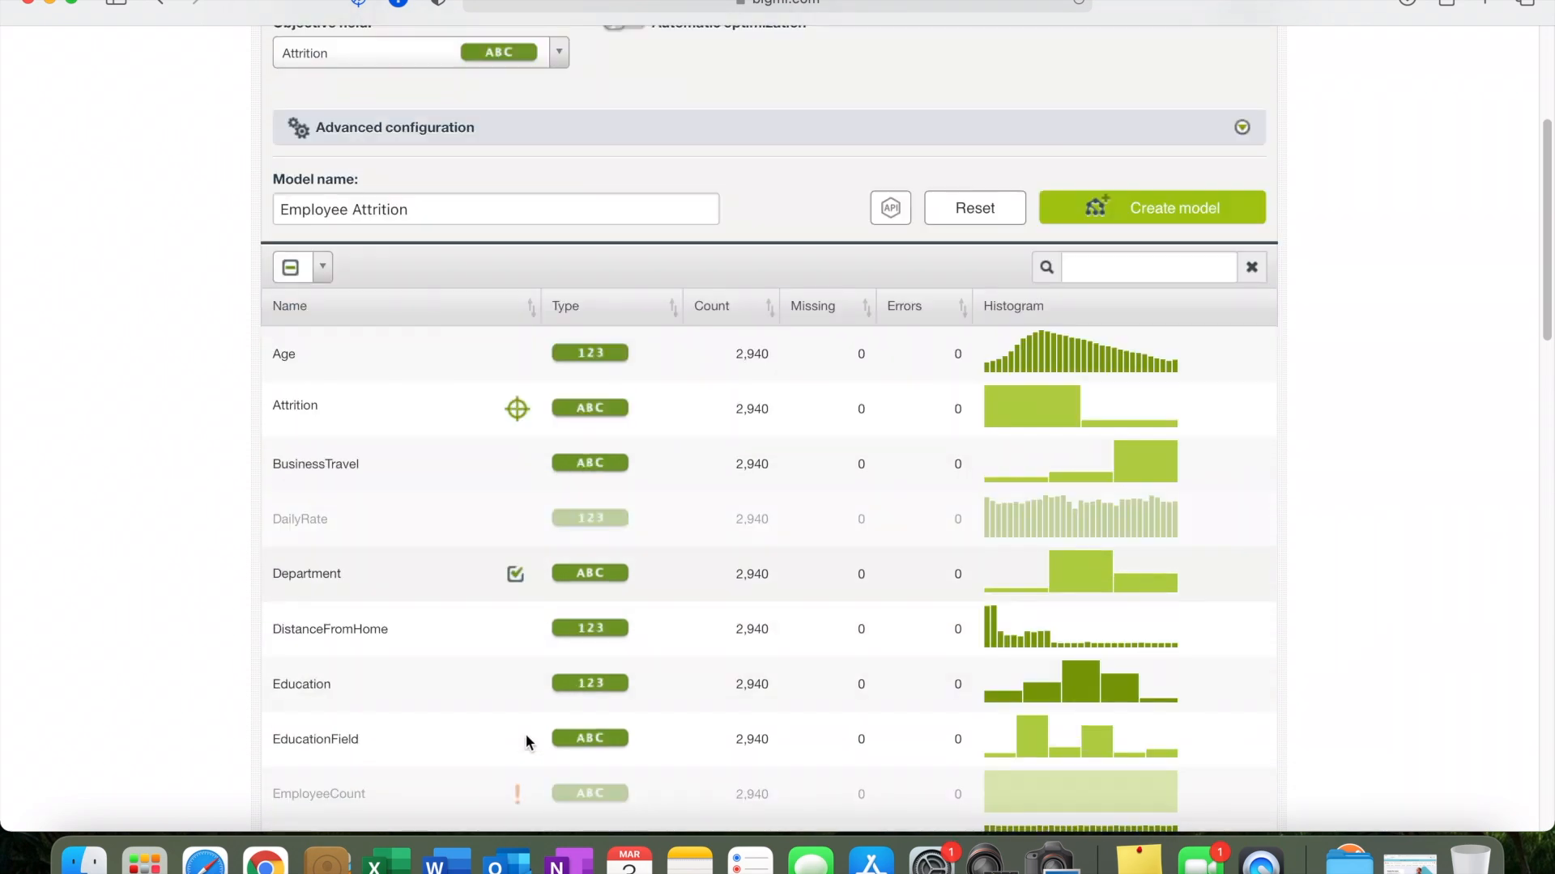
pyautogui.scroll(10, 527, 722)
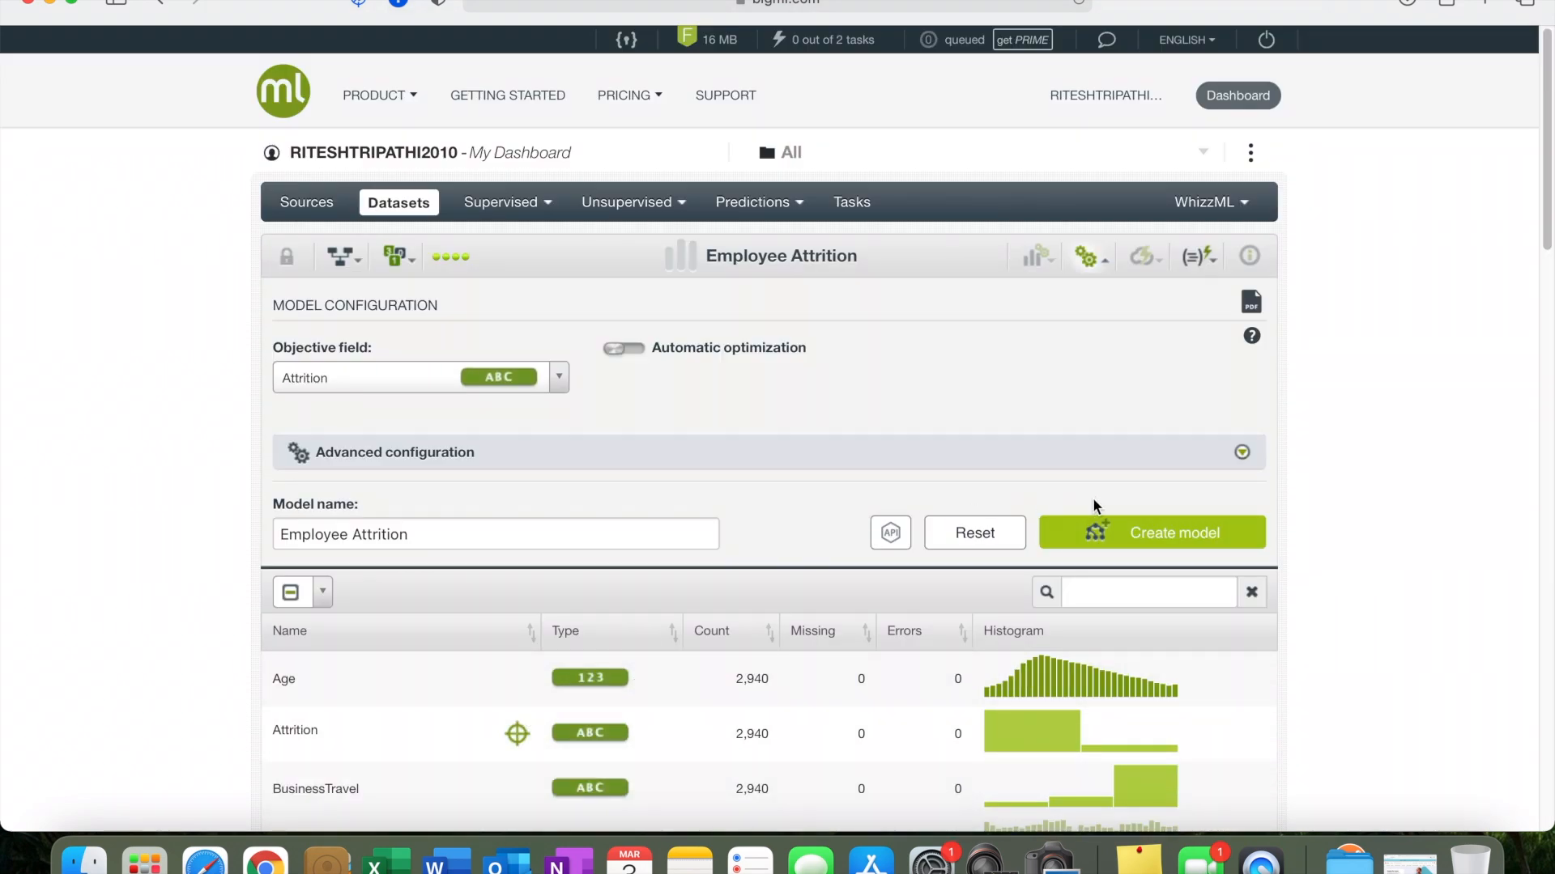
pyautogui.click(1198, 534)
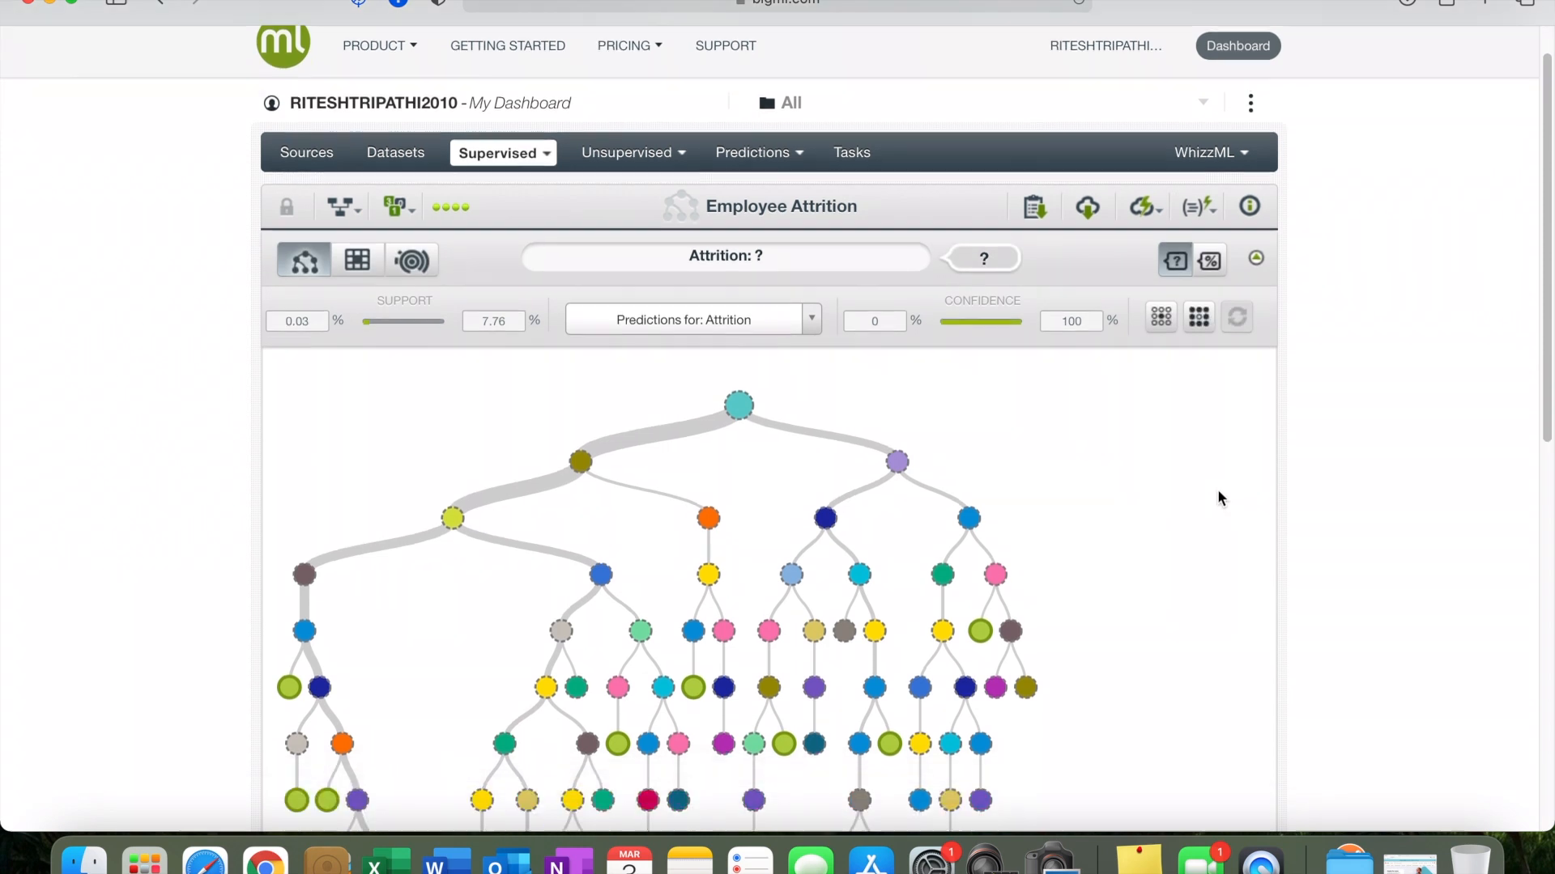
# - Inspect the decision tree, tracing the prediction path from OverTime through JobLevel, MonthlyIncome, PercentSalaryHike and Age to JobRole
pyautogui.scroll(-3, 1217, 489)
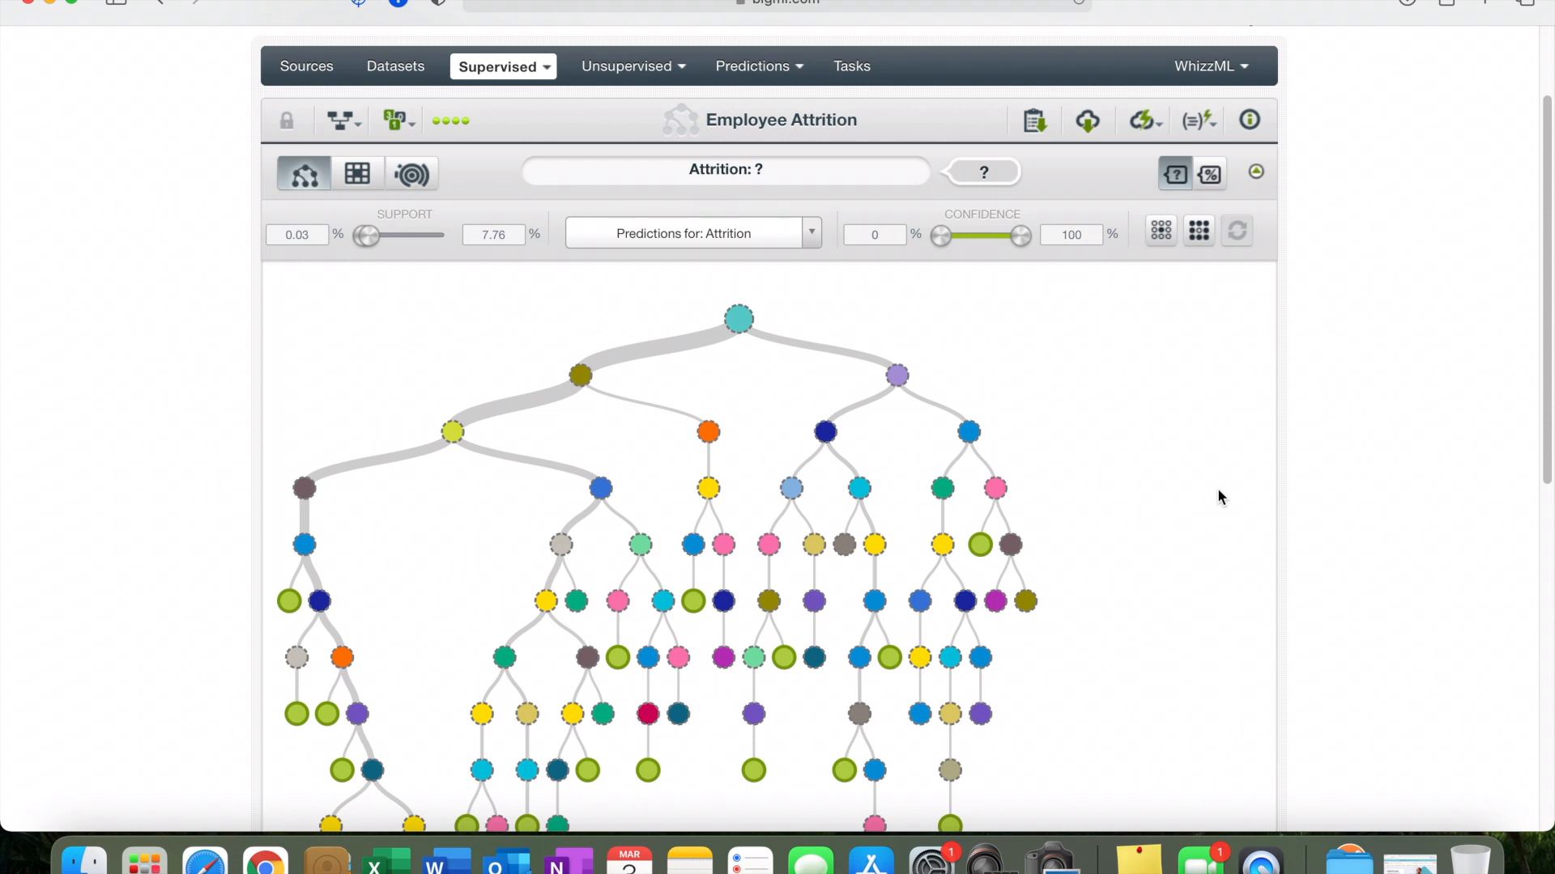
pyautogui.moveTo(948, 472)
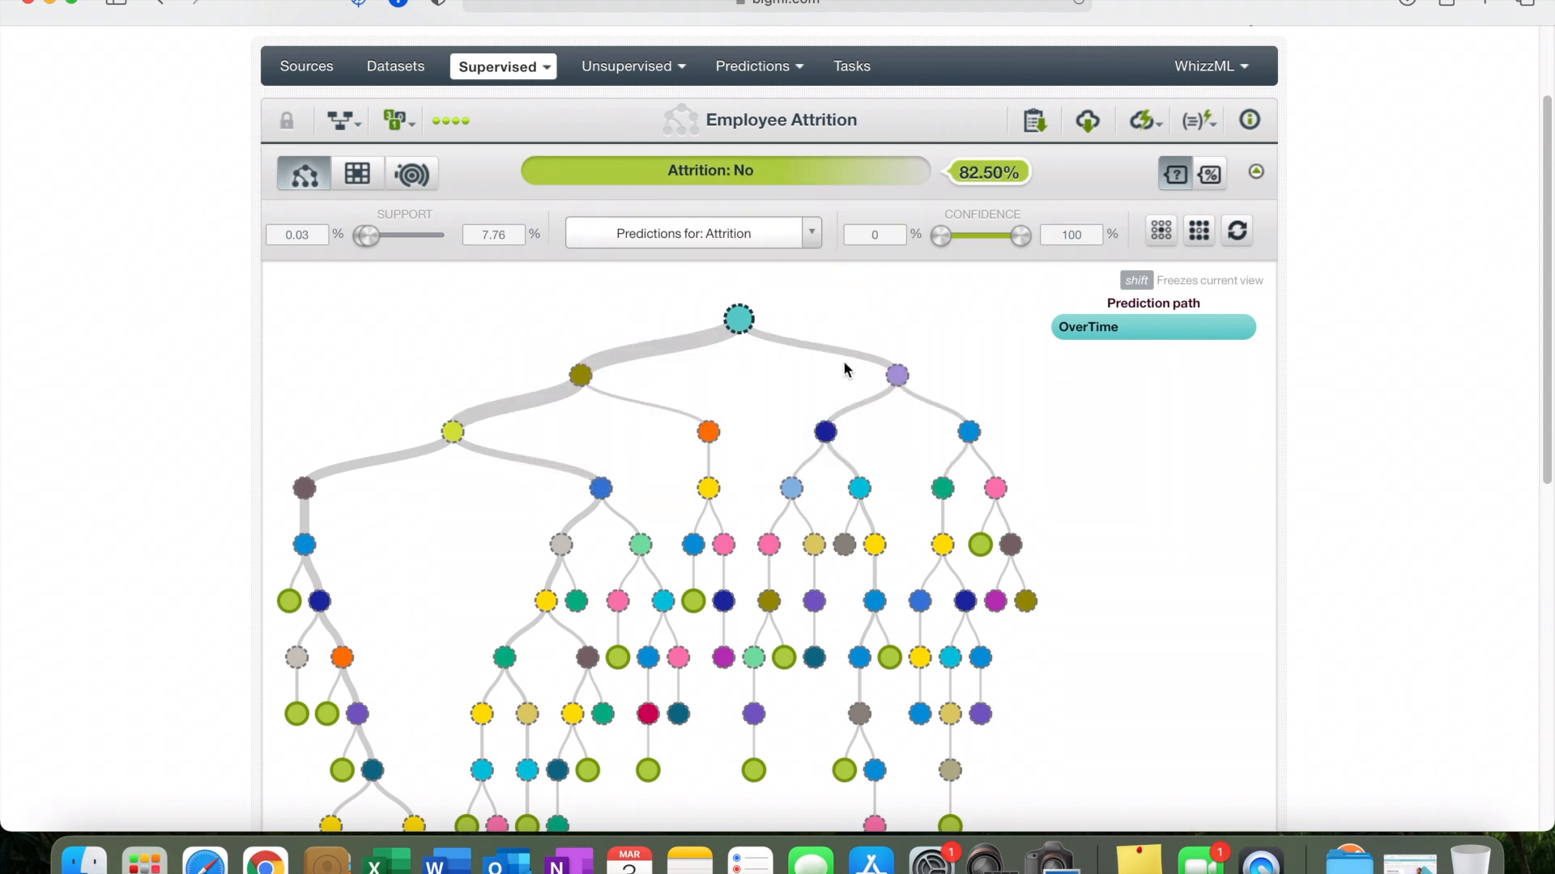
pyautogui.moveTo(753, 332)
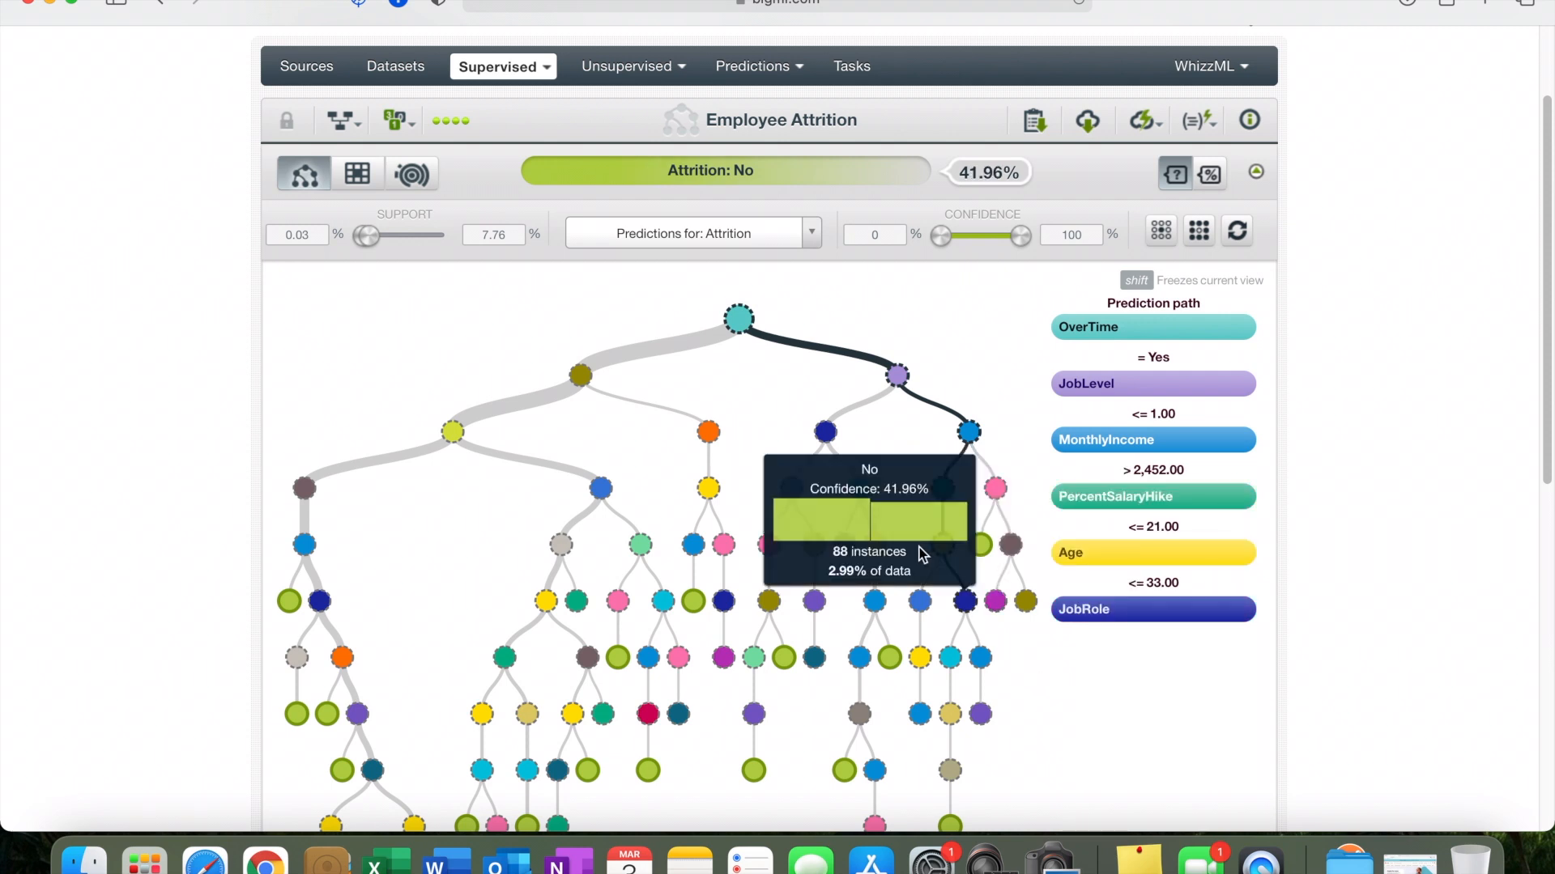
pyautogui.moveTo(394, 119)
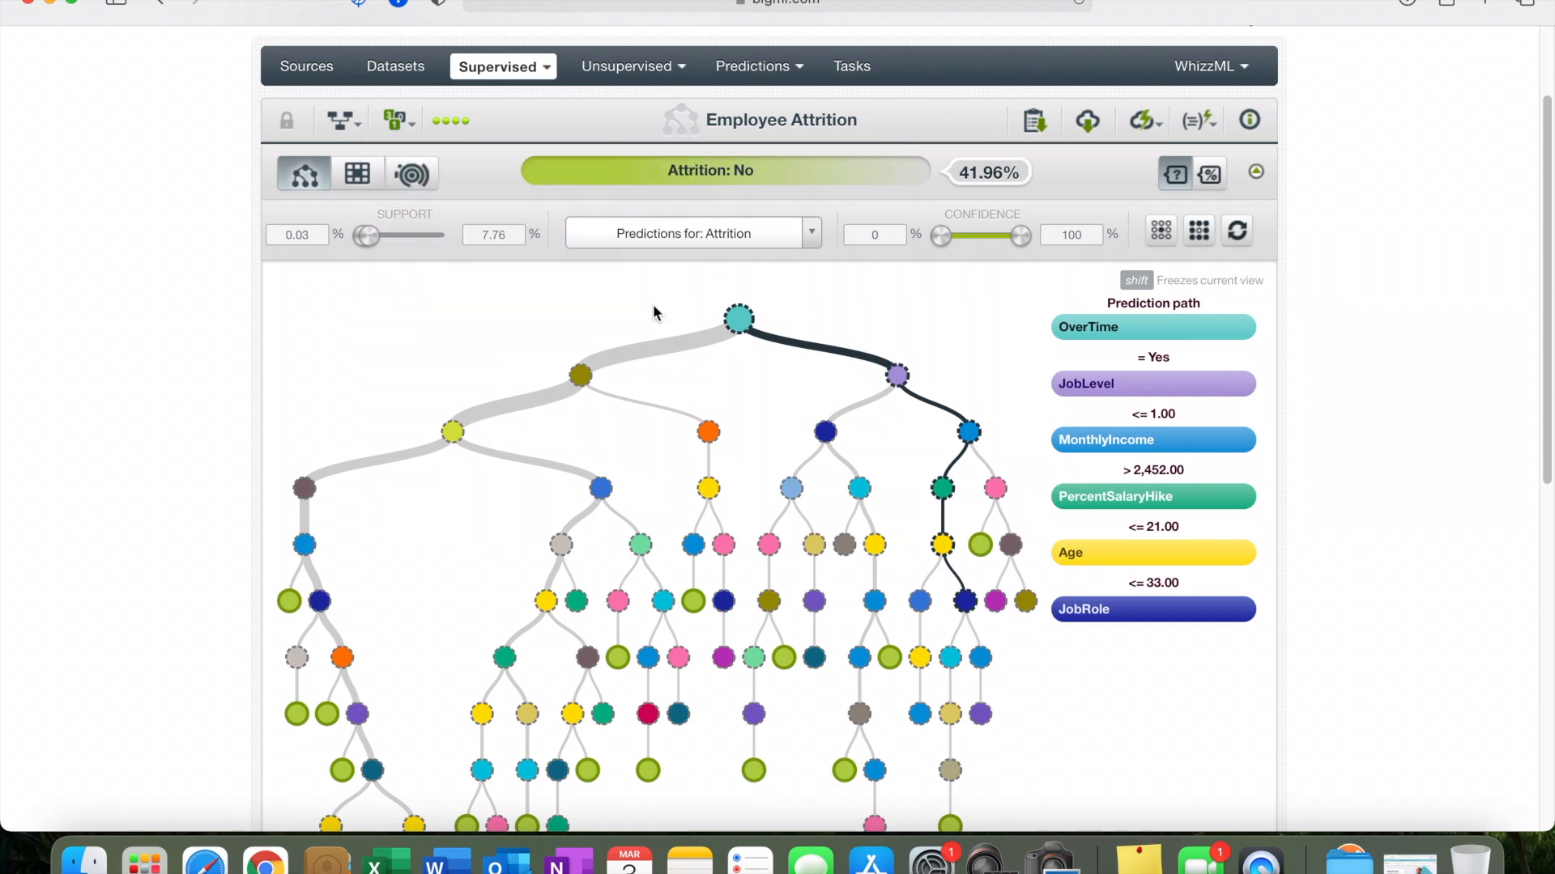
# - Display the model as a sunburst and examine the confidence colouring of its segments
pyautogui.click(418, 175)
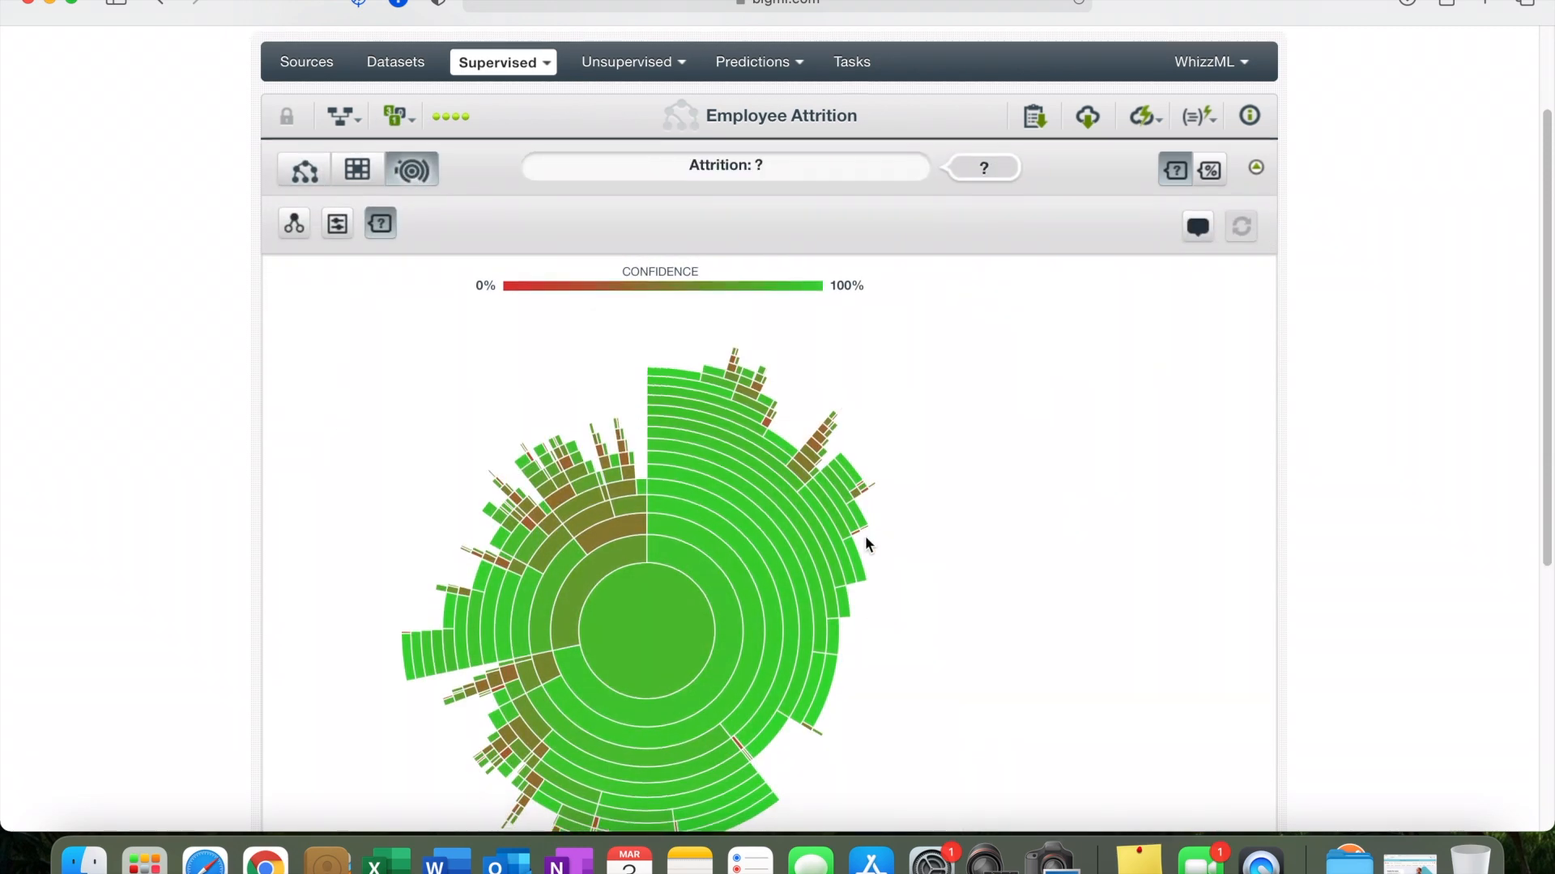
pyautogui.scroll(-1, 865, 536)
pyautogui.scroll(-1, 865, 536)
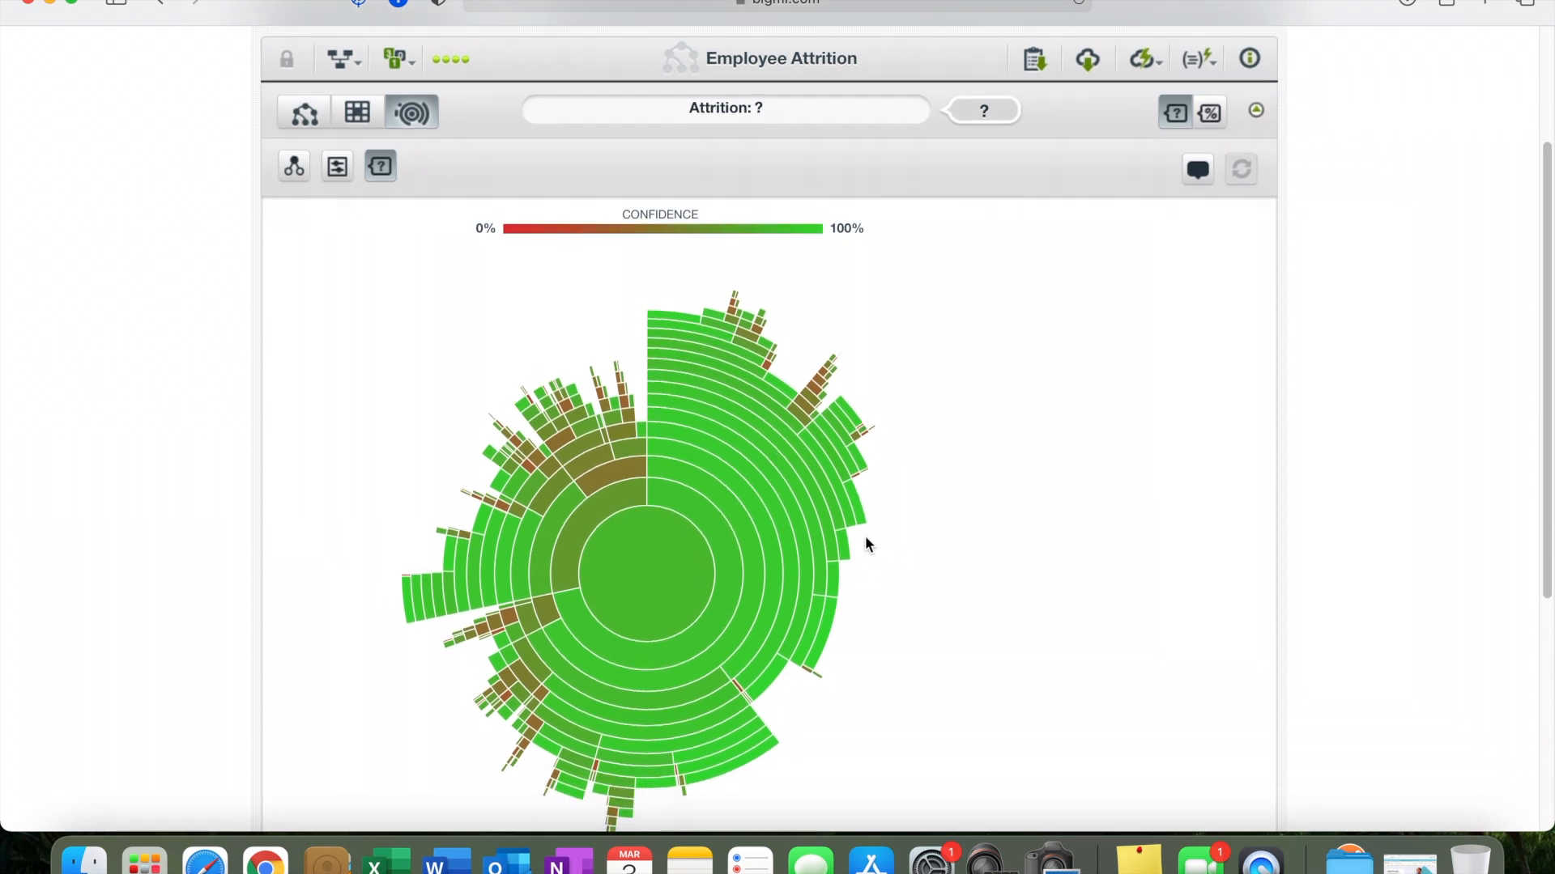
pyautogui.moveTo(827, 502)
pyautogui.moveTo(706, 324)
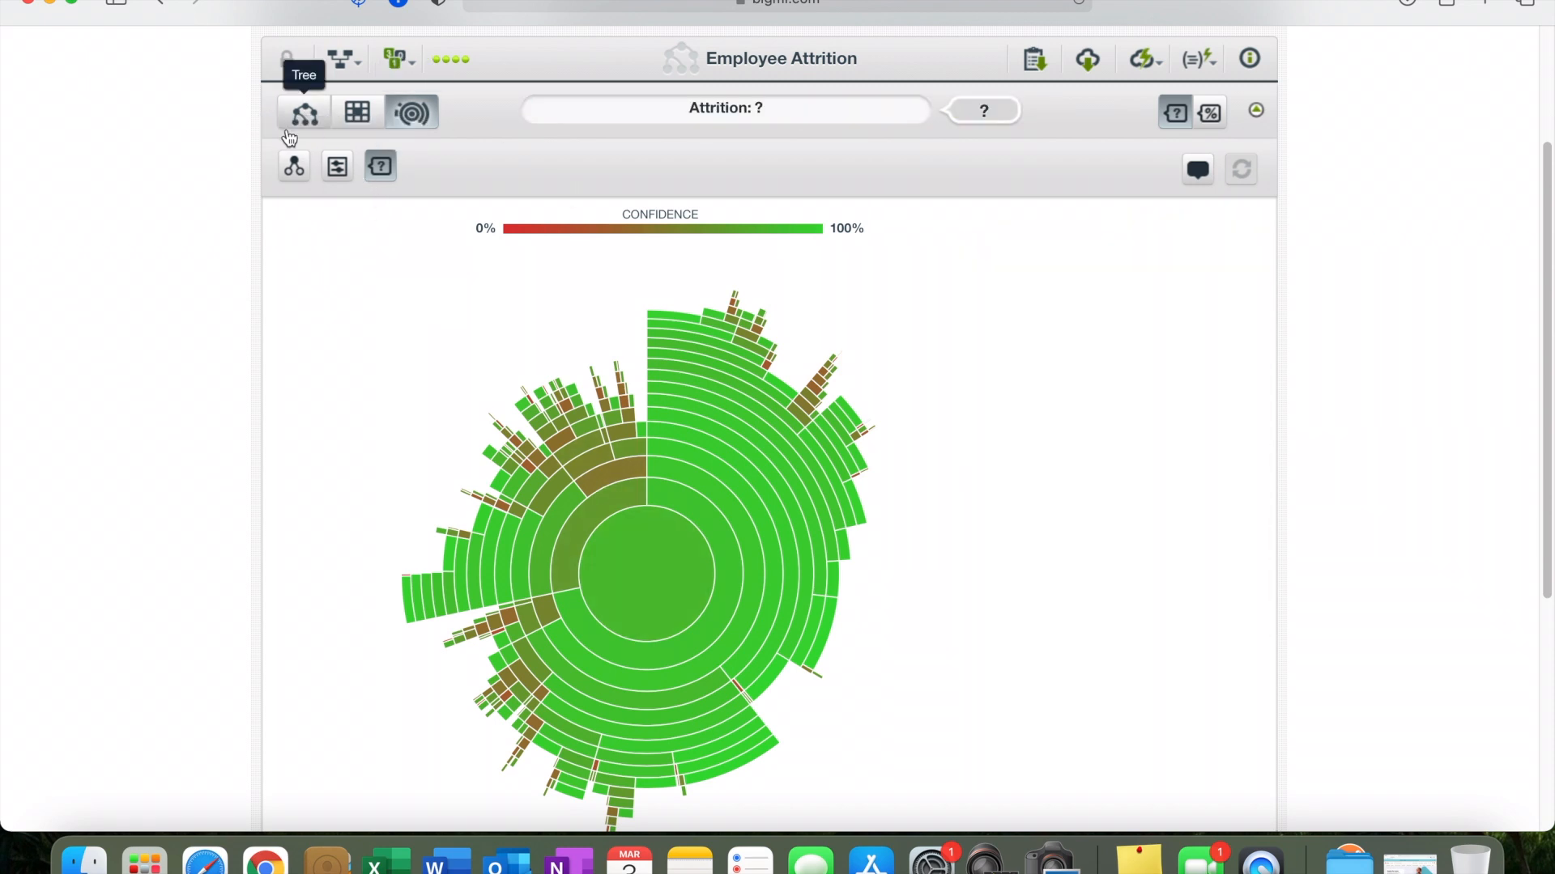
# - Return to the tree view and trace the prediction path through DistanceFromHome and YearsAtCompany to EnvironmentSatisfaction
pyautogui.click(304, 127)
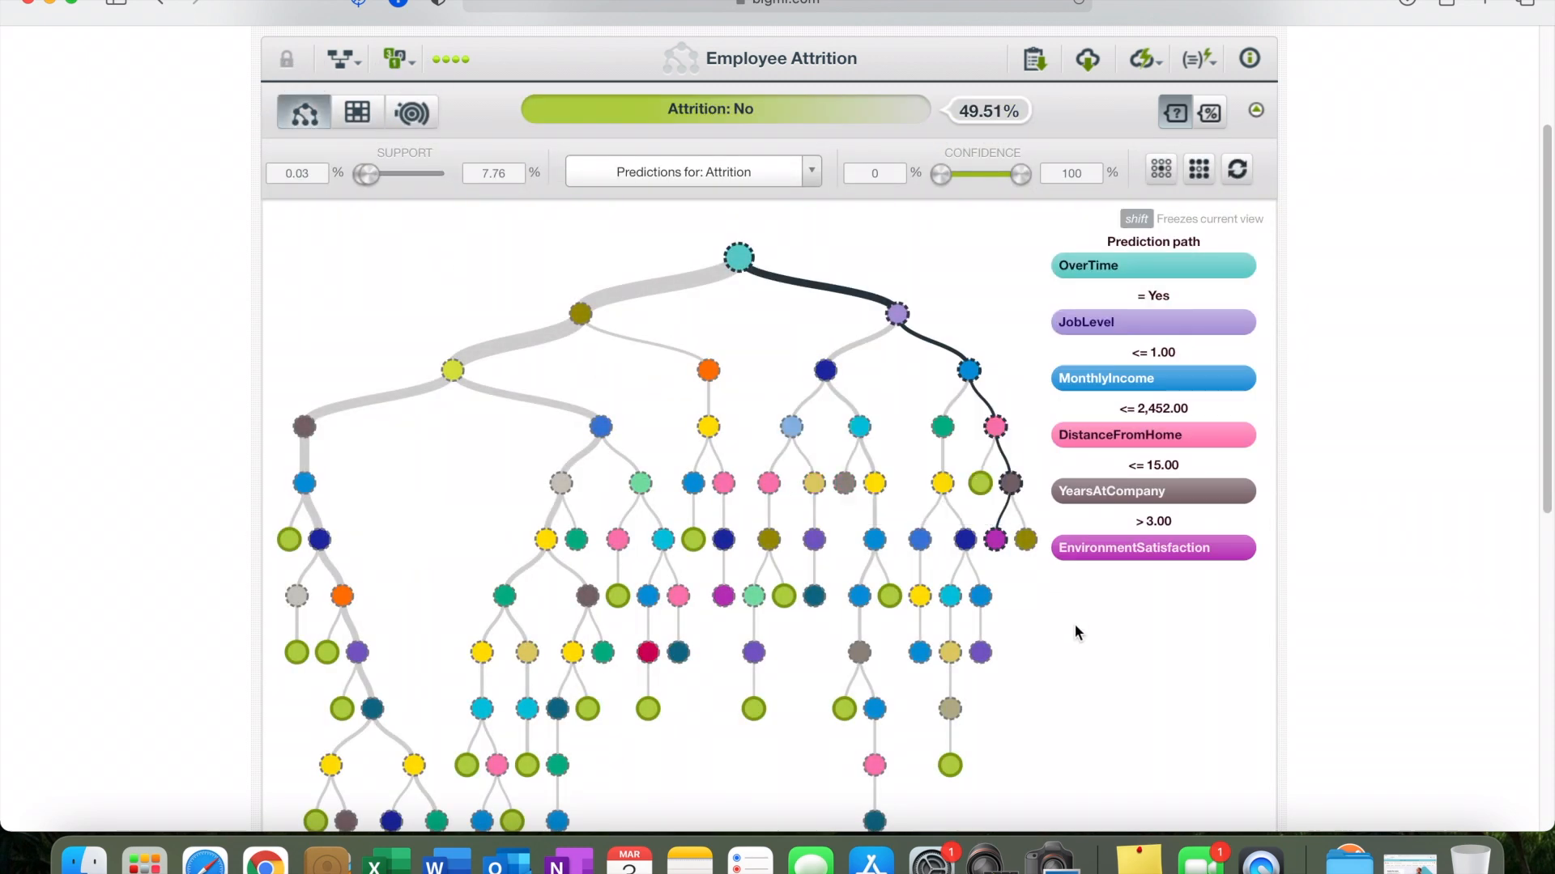
pyautogui.scroll(-1, 1114, 687)
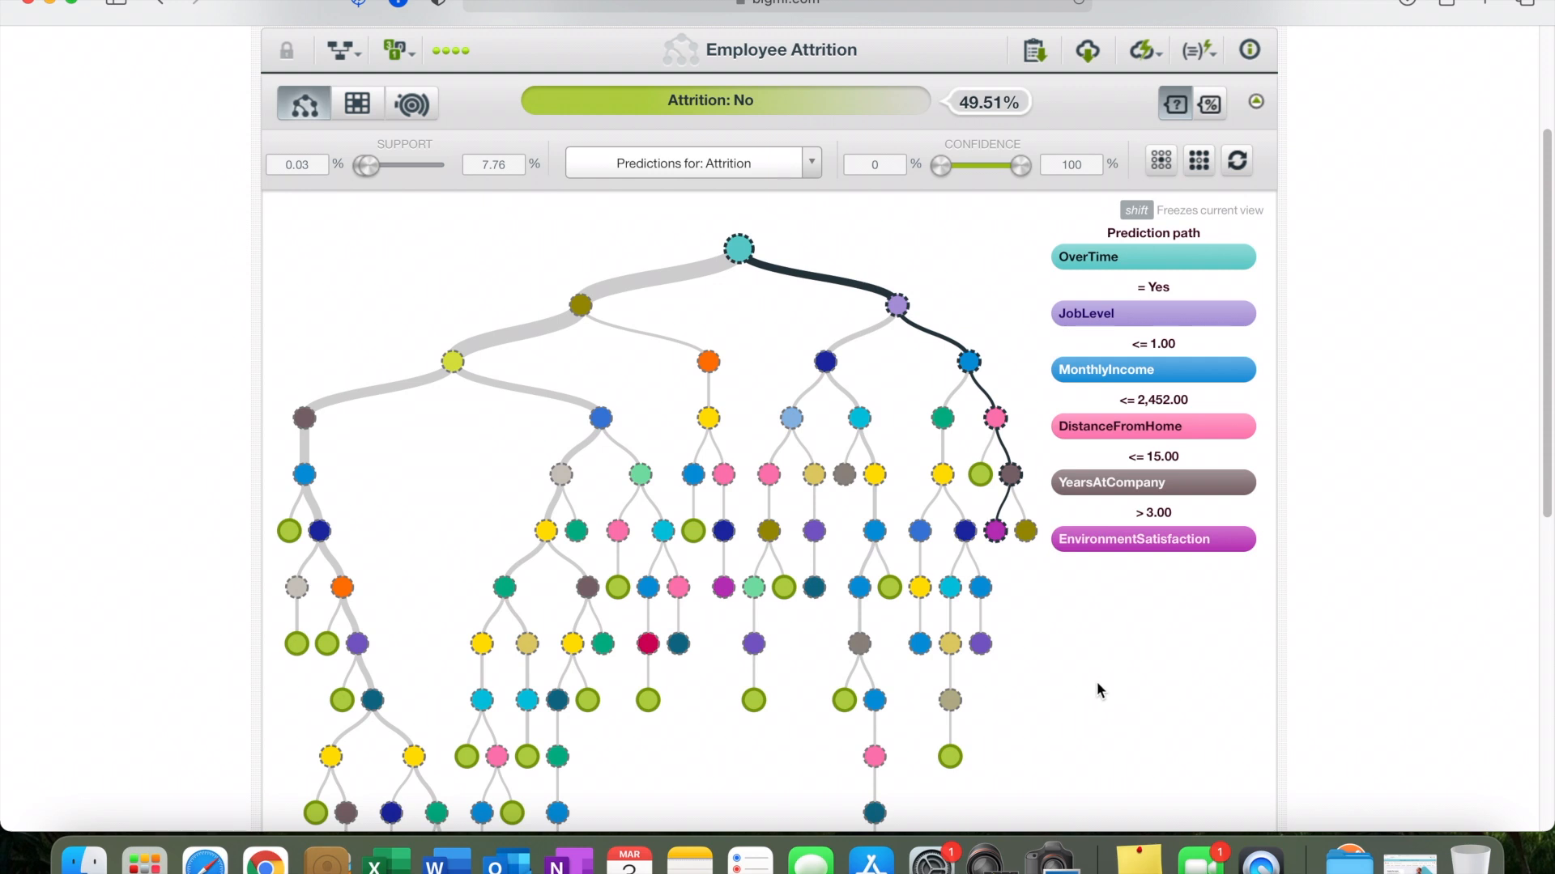
pyautogui.scroll(3, 1493, 535)
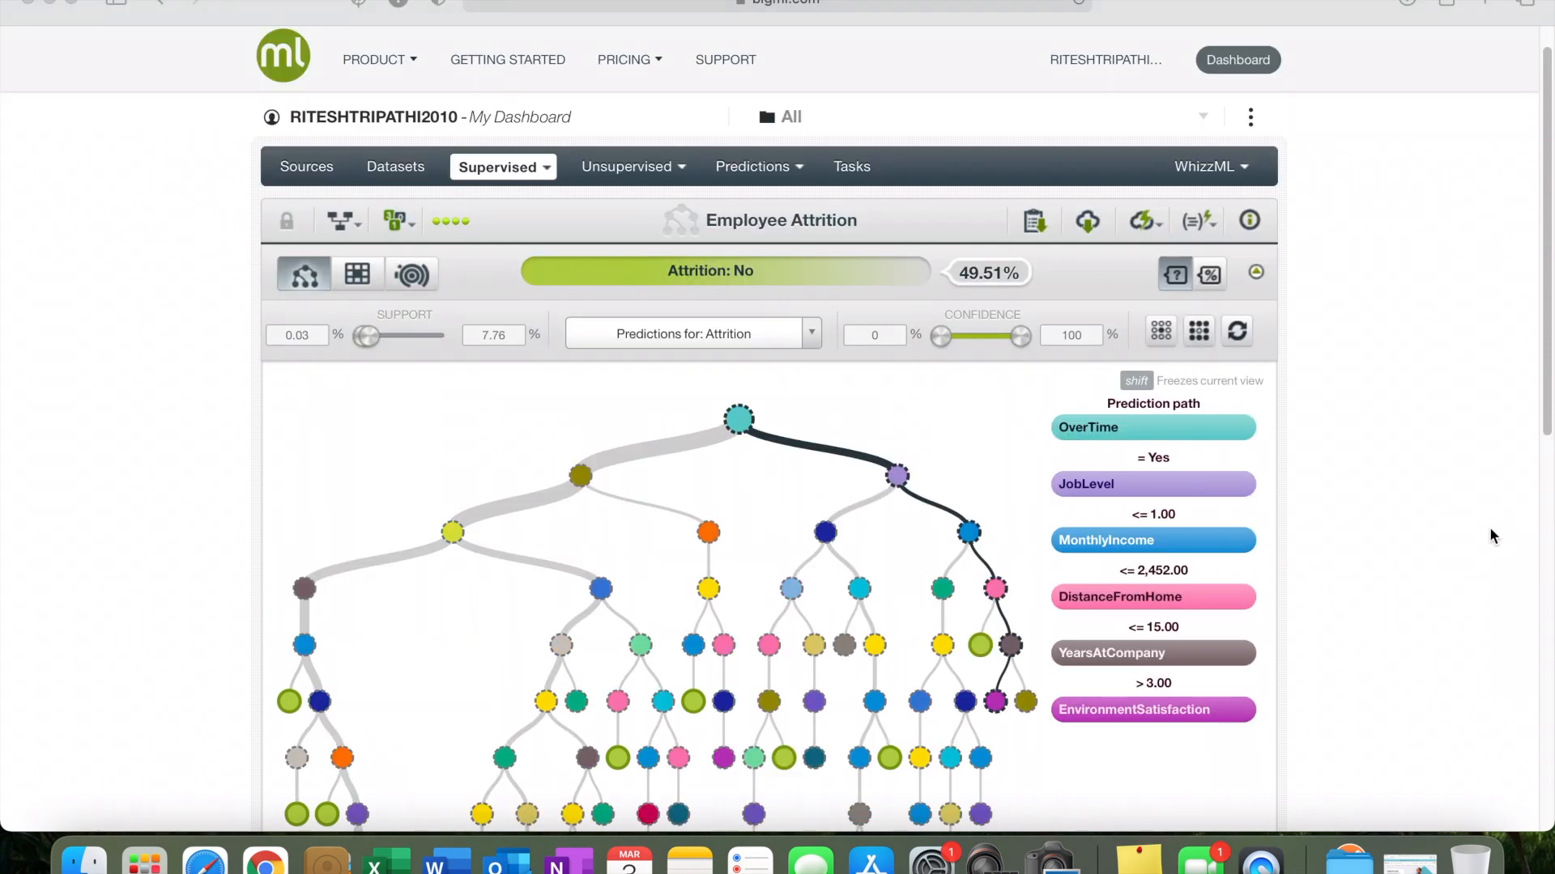
pyautogui.scroll(-2, 1405, 519)
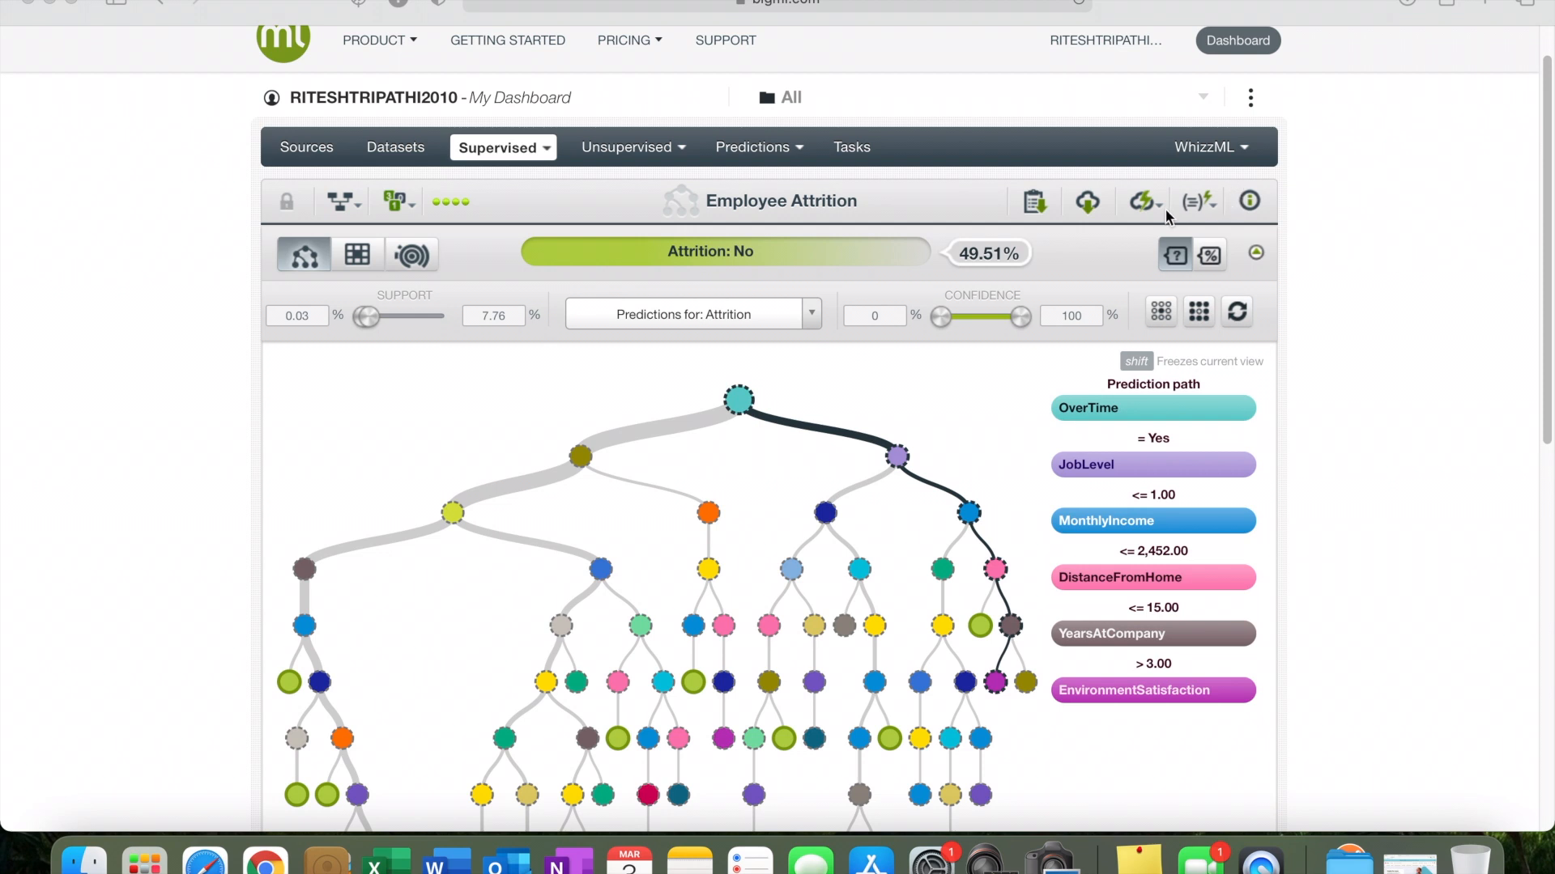
# - Start a question-by-question prediction with the Employee Attrition model and bring up its first question
pyautogui.press('ctrl+super+space')
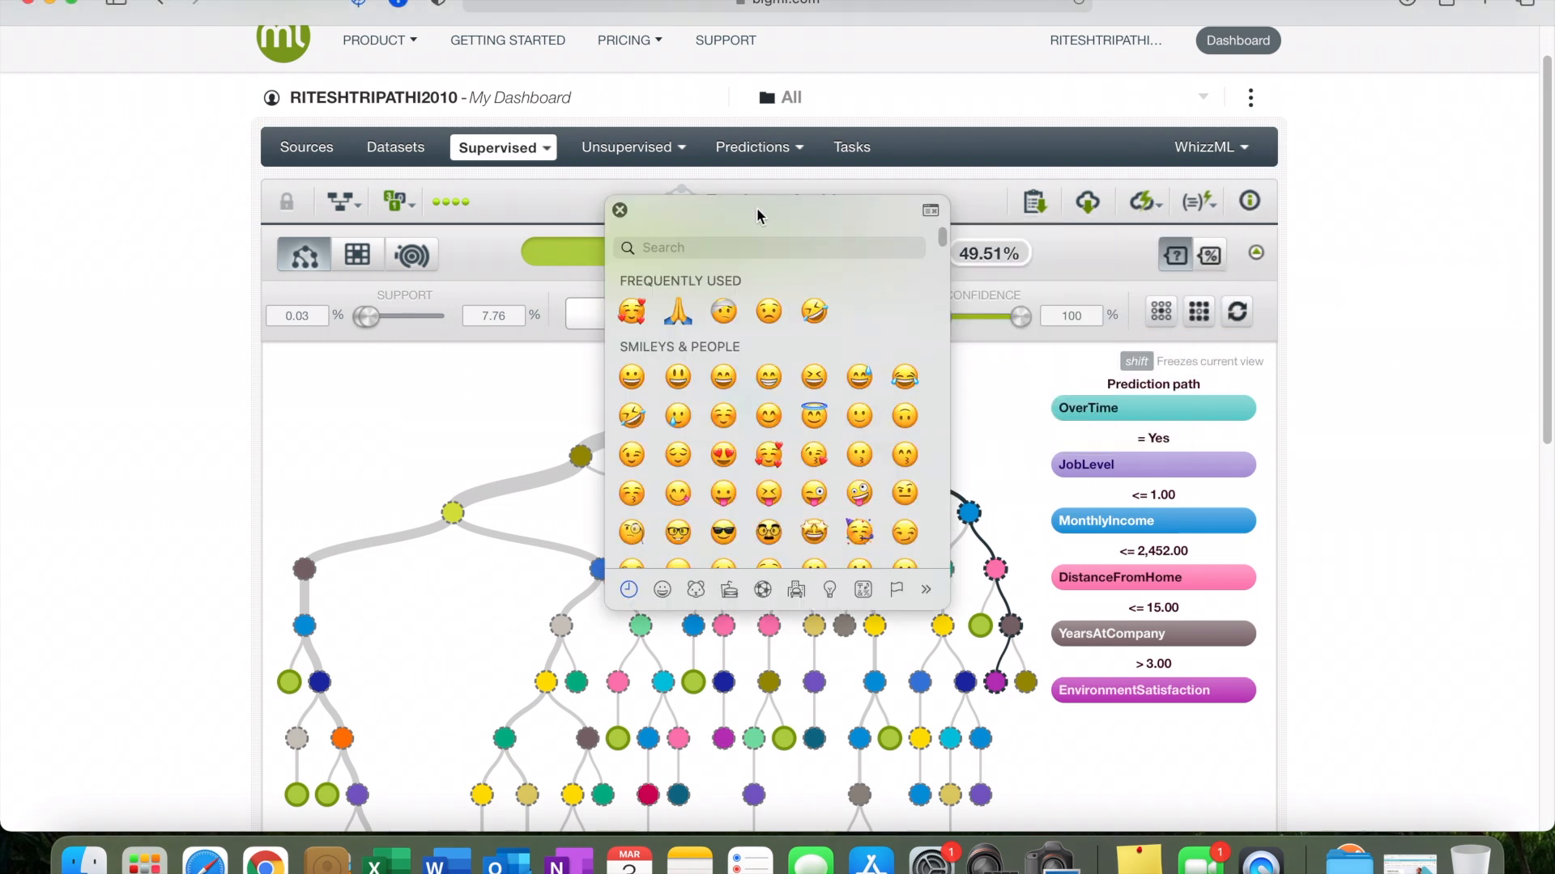
pyautogui.click(619, 210)
pyautogui.click(1137, 205)
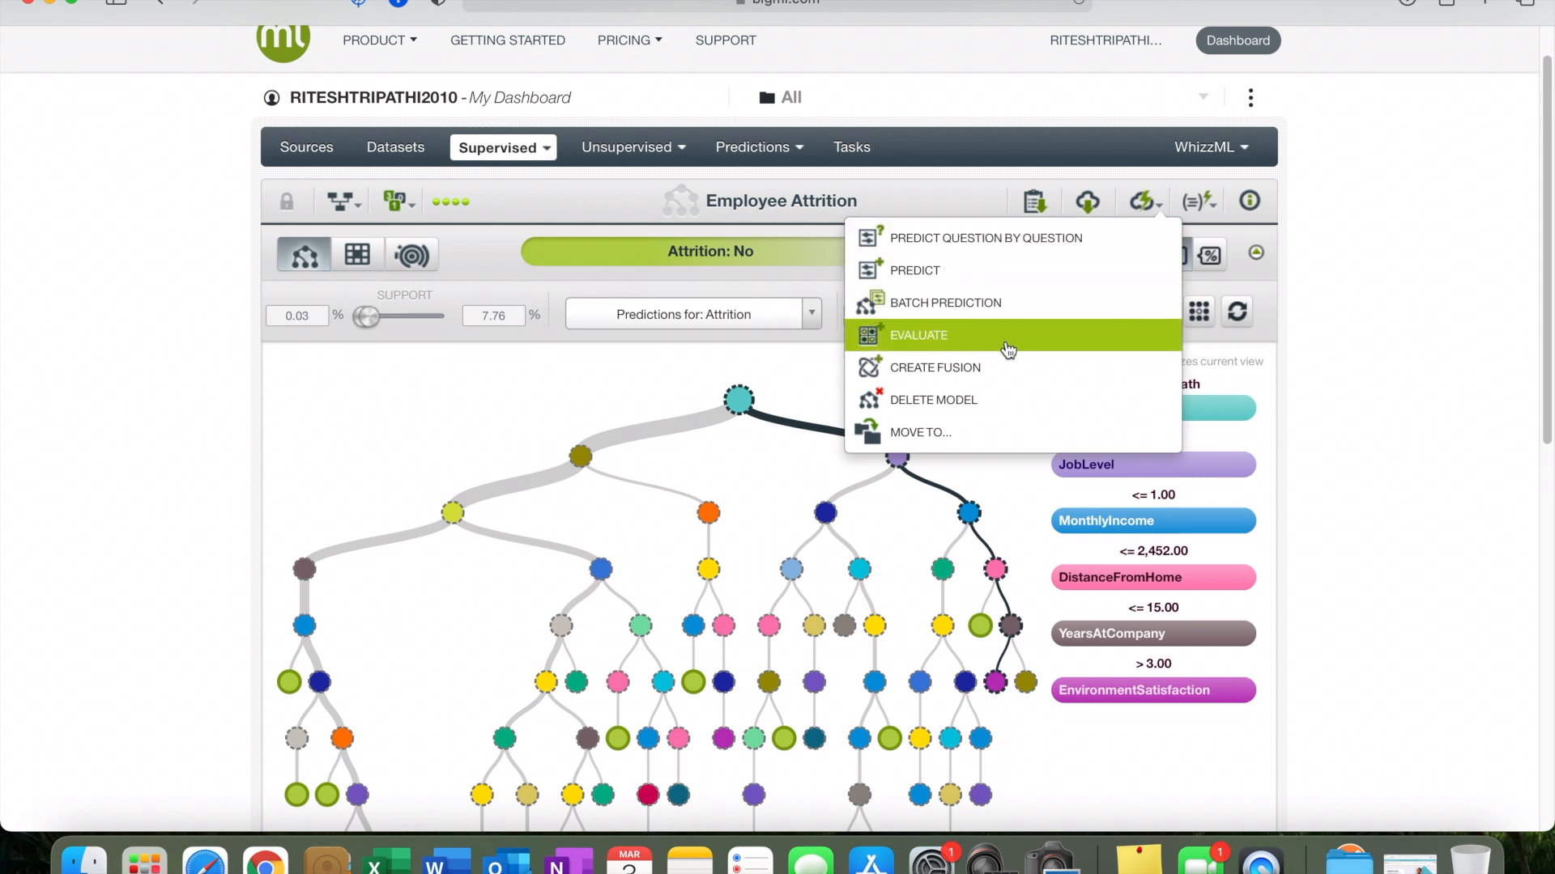
pyautogui.click(972, 248)
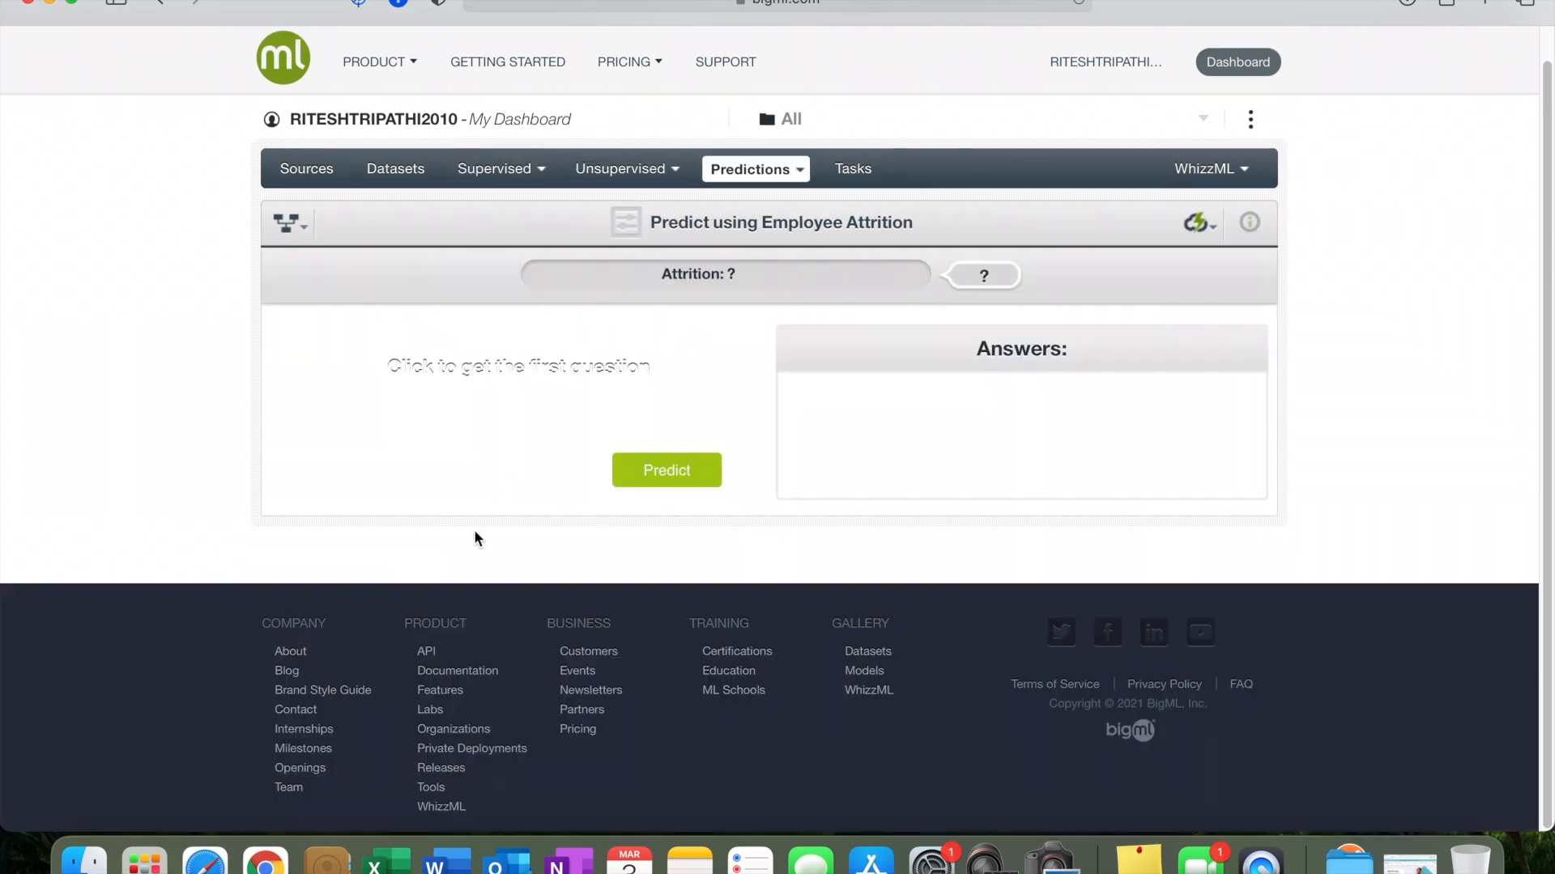
pyautogui.click(652, 476)
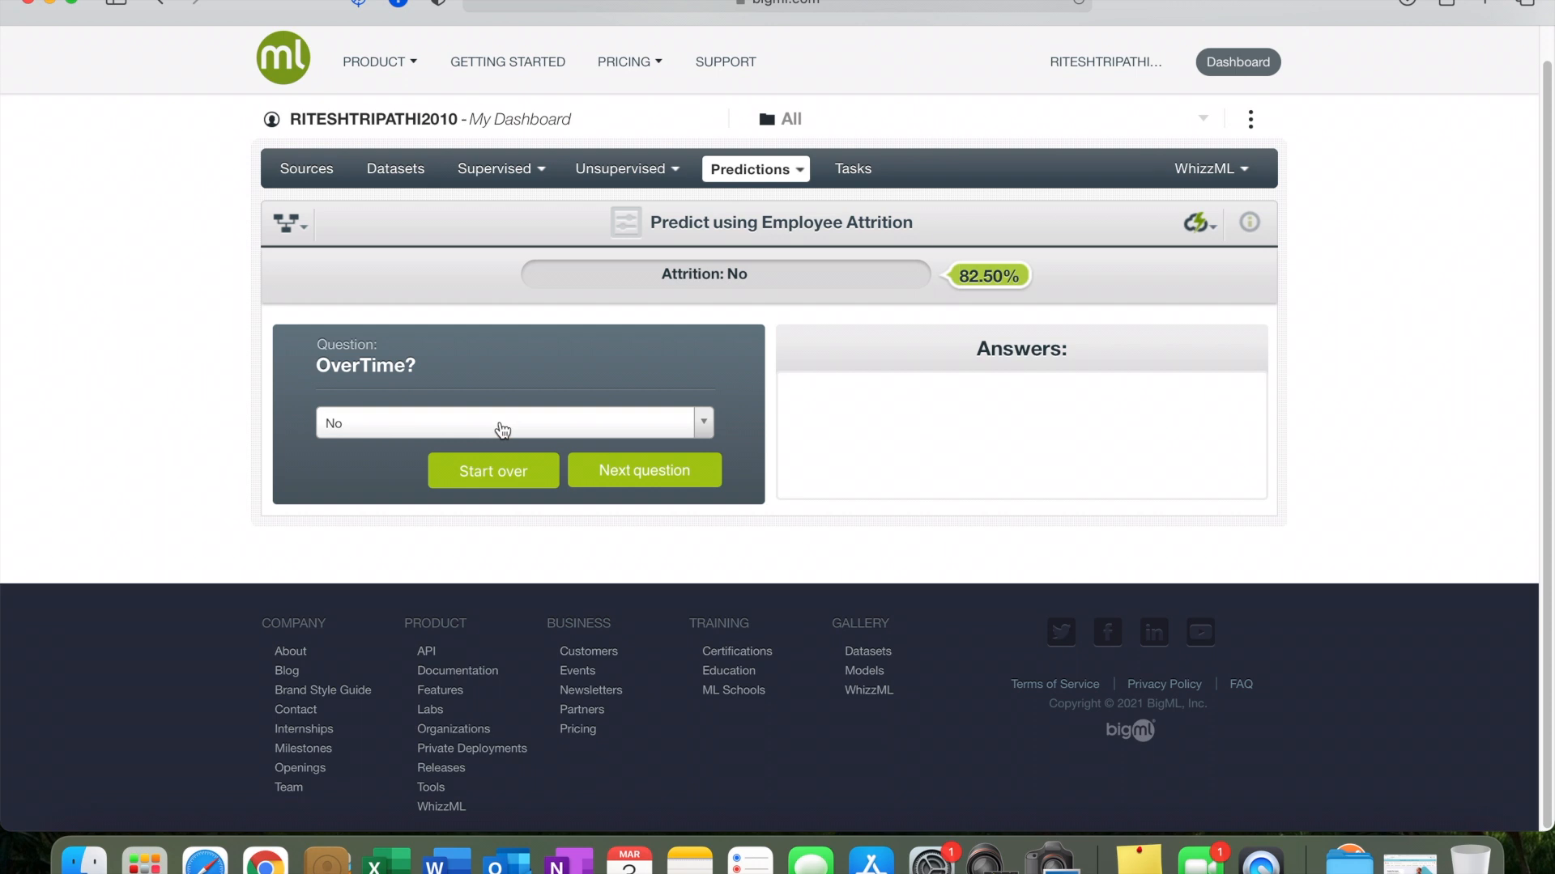
# - Answer the prediction questions with OverTime Yes and JobLevel 3
pyautogui.click(502, 429)
pyautogui.click(486, 483)
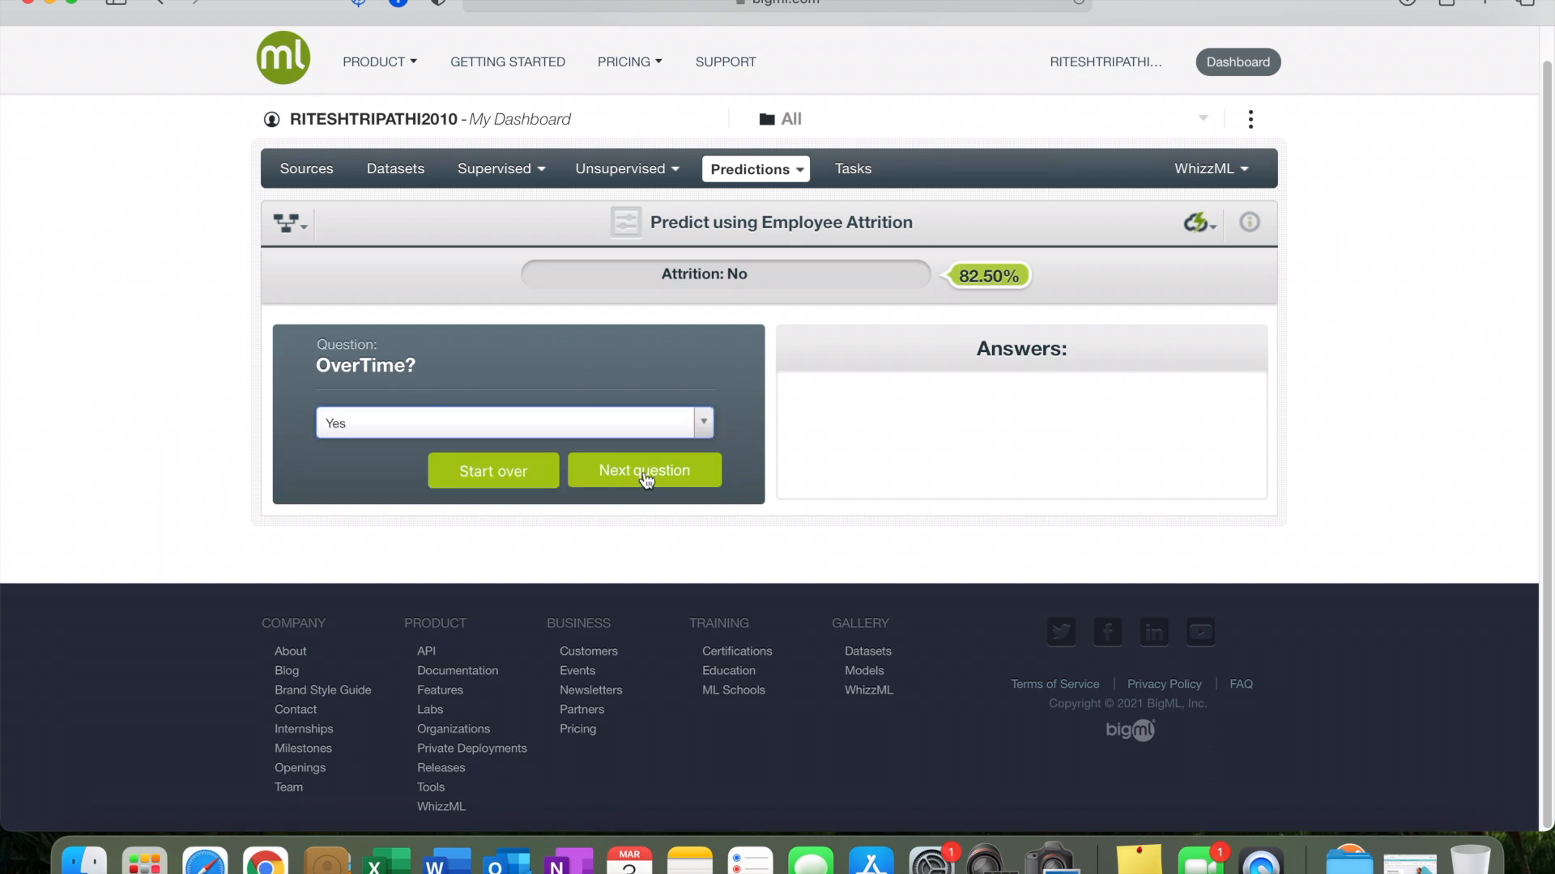
pyautogui.click(646, 478)
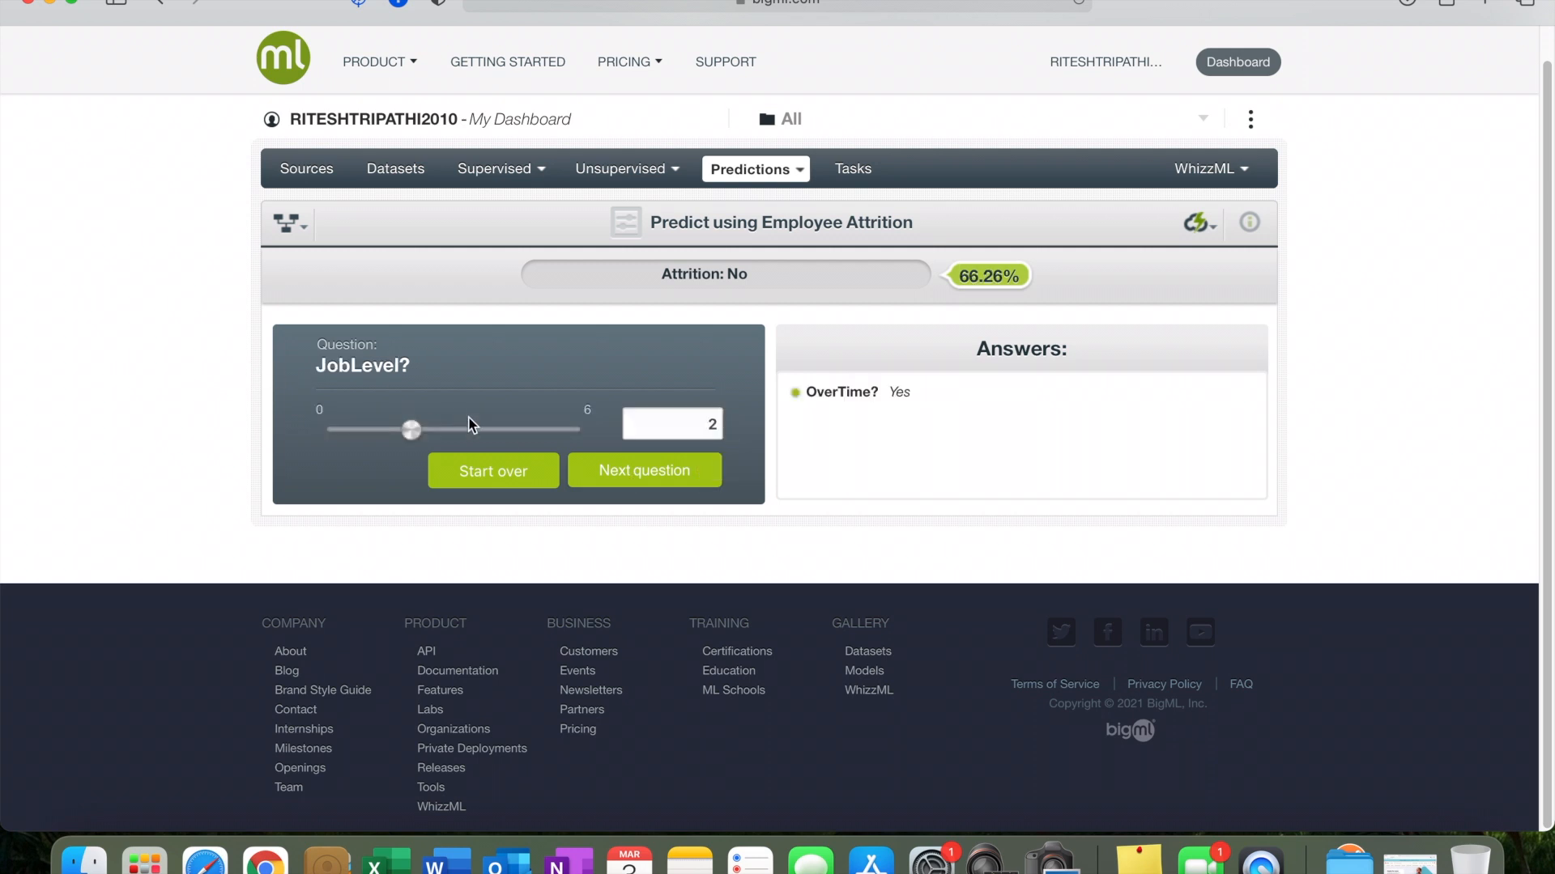
pyautogui.moveTo(413, 430); pyautogui.dragTo(454, 430)
pyautogui.click(613, 476)
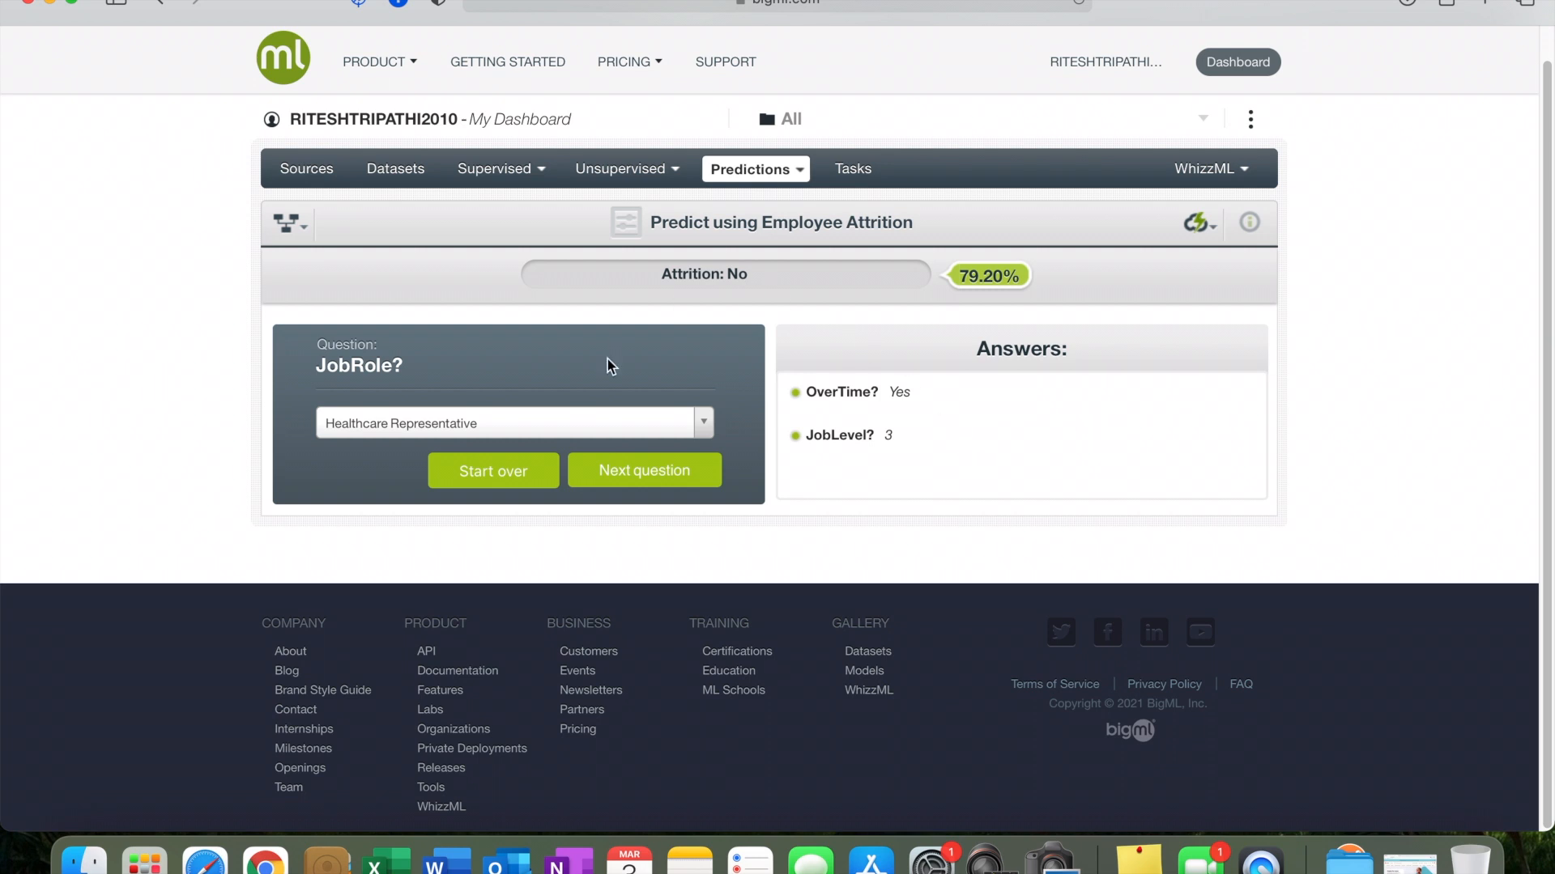
# - List the supervised logistic regressions and open the most recent Employee Attrition one with OverTime as its objective
pyautogui.click(507, 174)
pyautogui.click(634, 174)
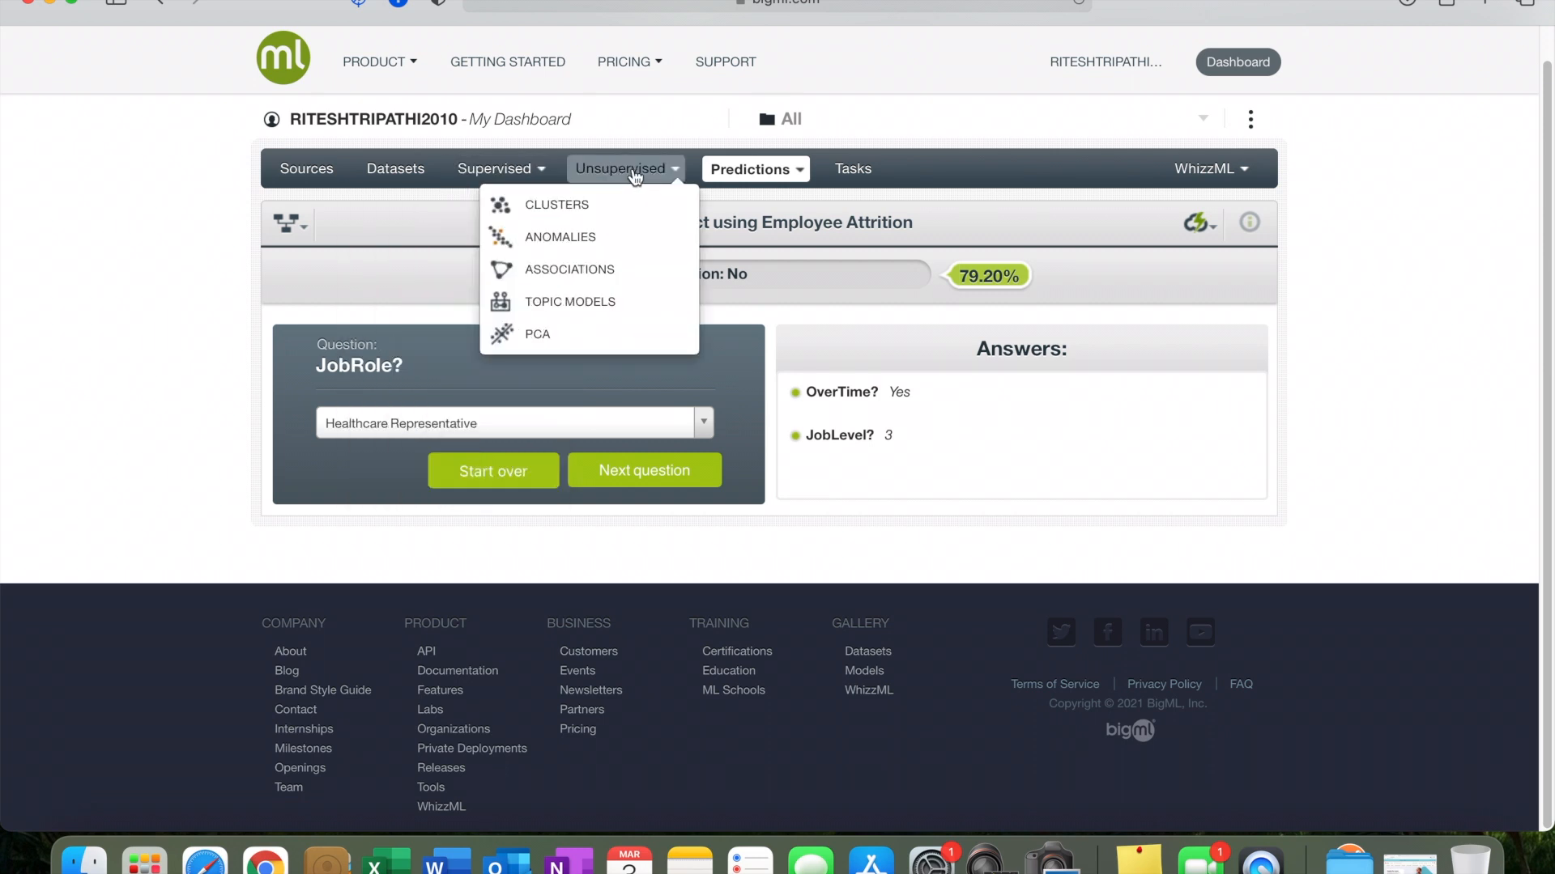
pyautogui.click(475, 179)
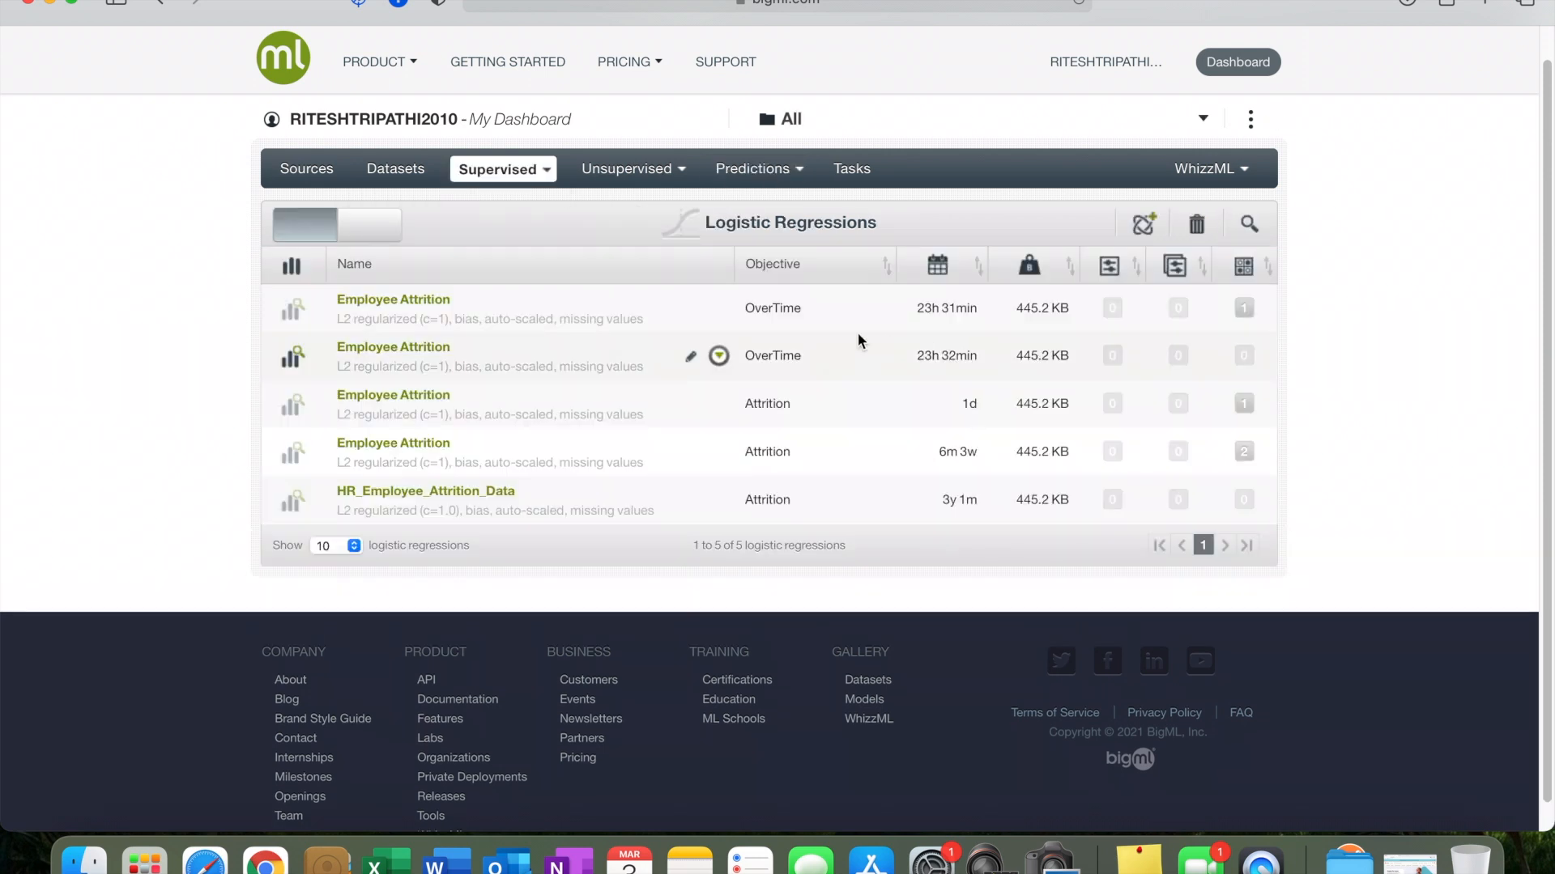
pyautogui.click(435, 302)
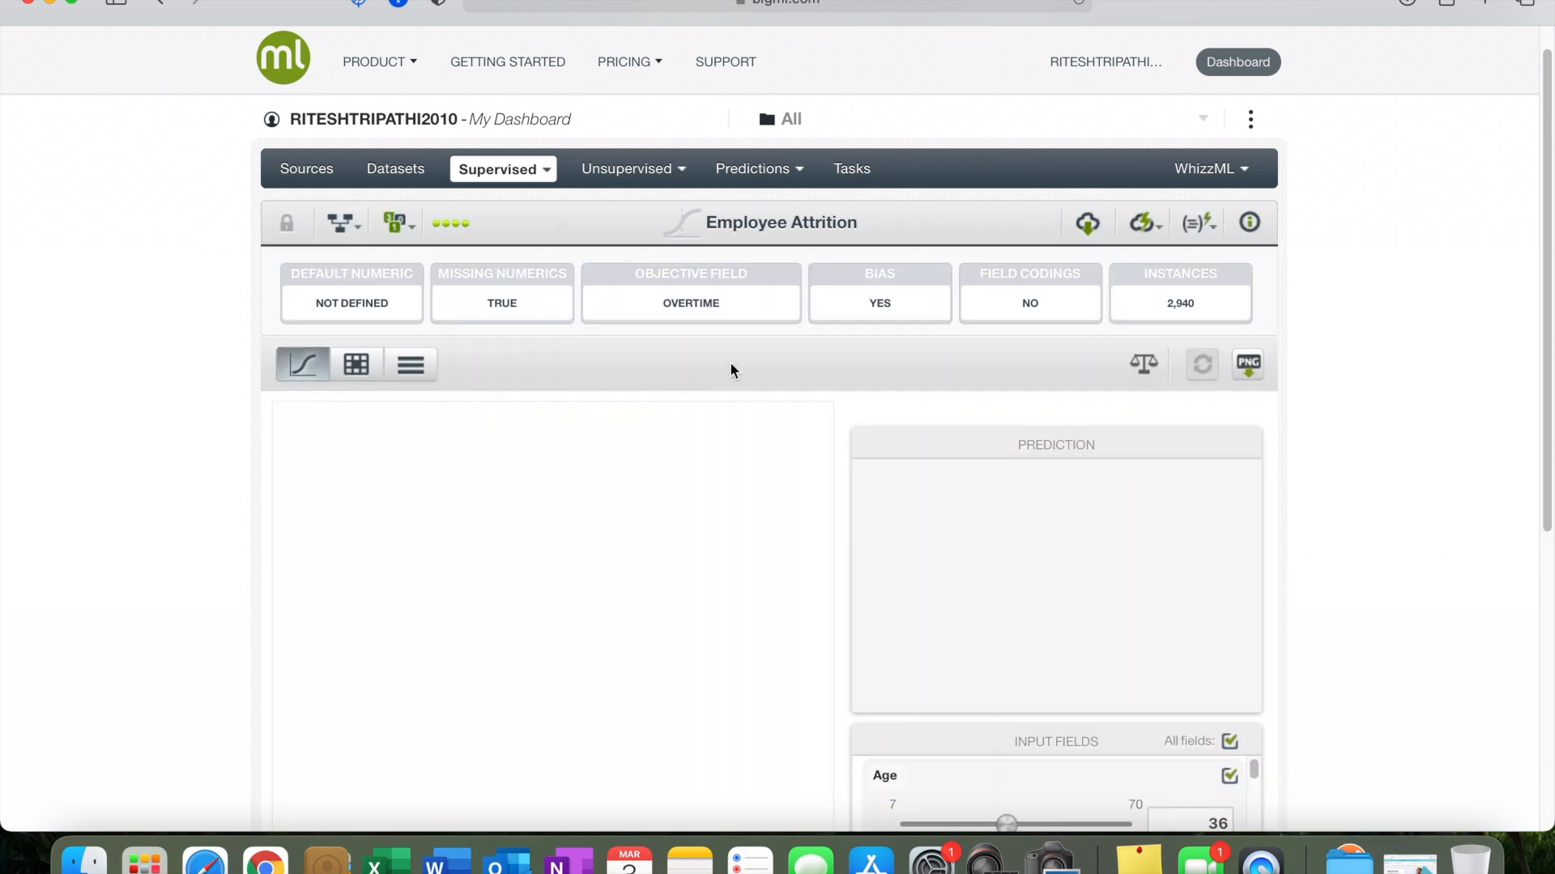
# - Look over the logistic regression's probability chart and evaluate it against the Employee Attrition dataset
pyautogui.scroll(-5, 1359, 507)
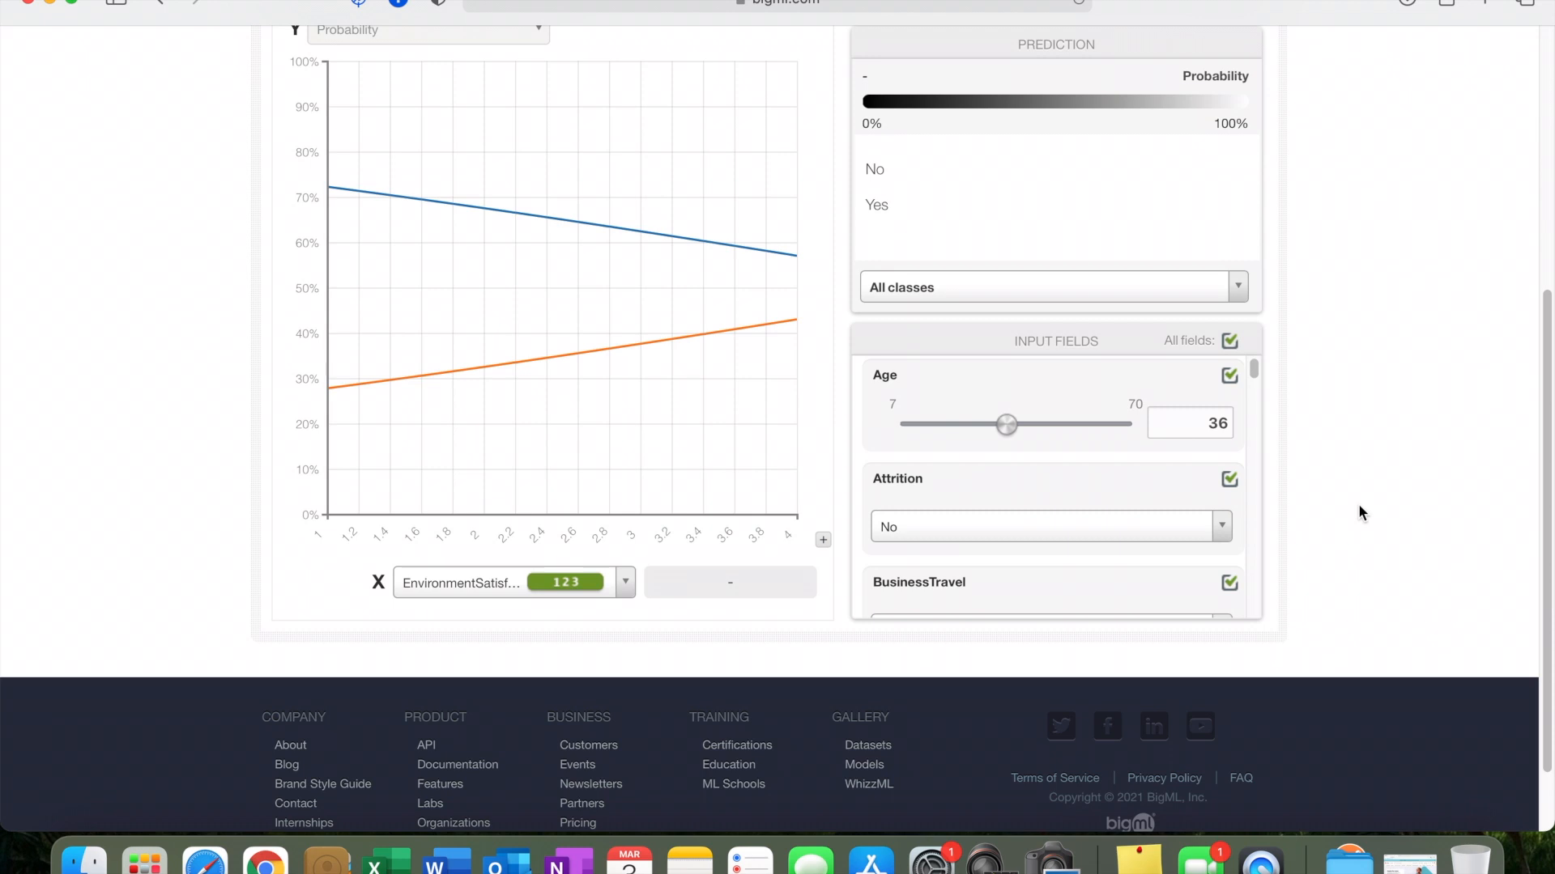
pyautogui.scroll(5, 1359, 506)
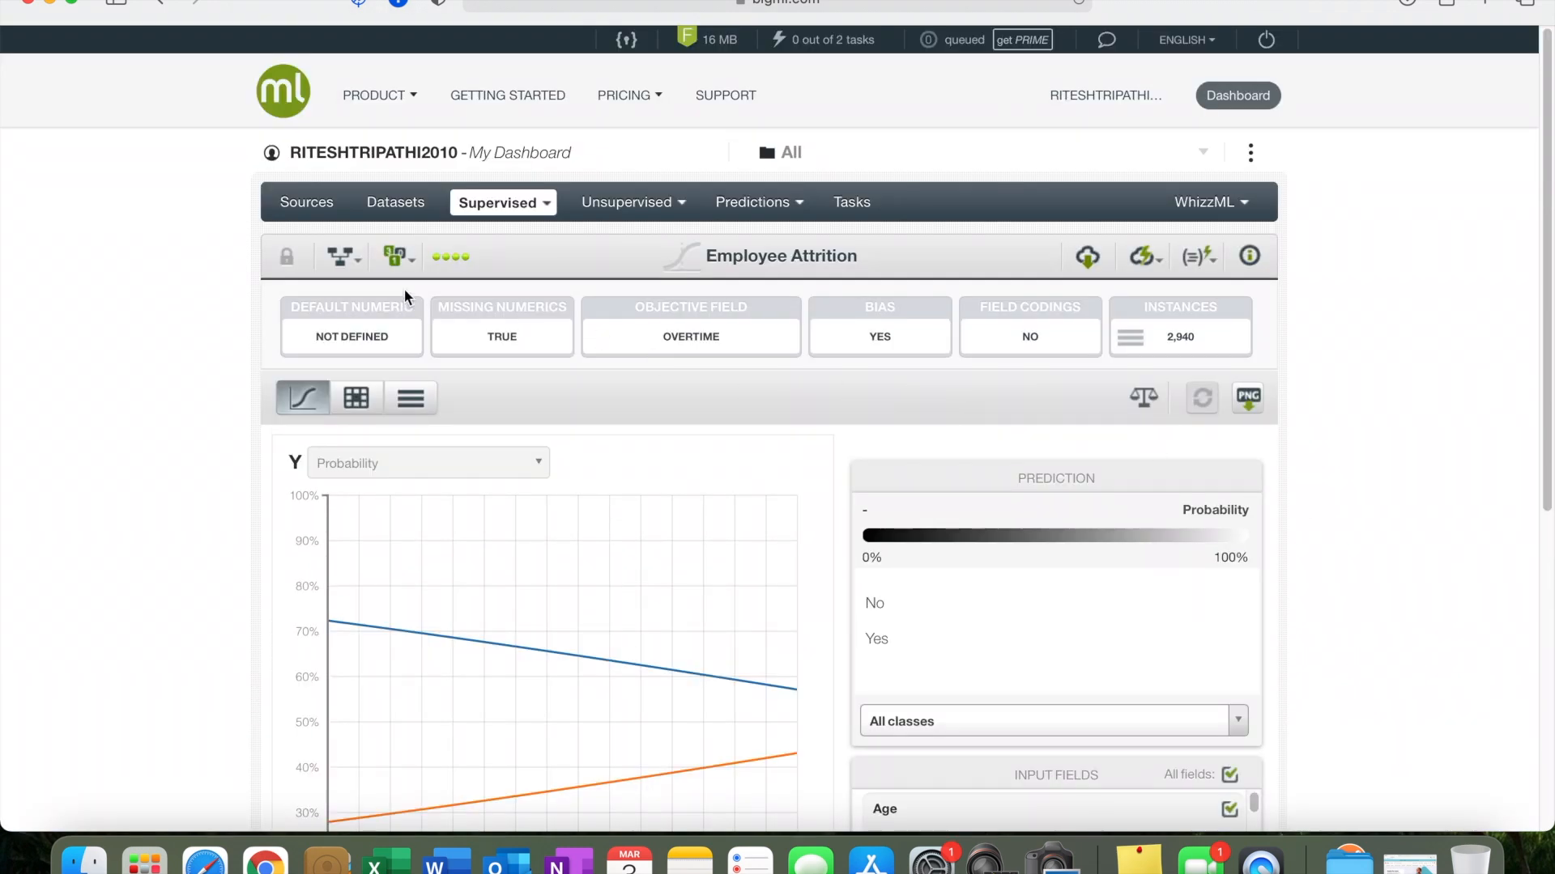
pyautogui.moveTo(1142, 272)
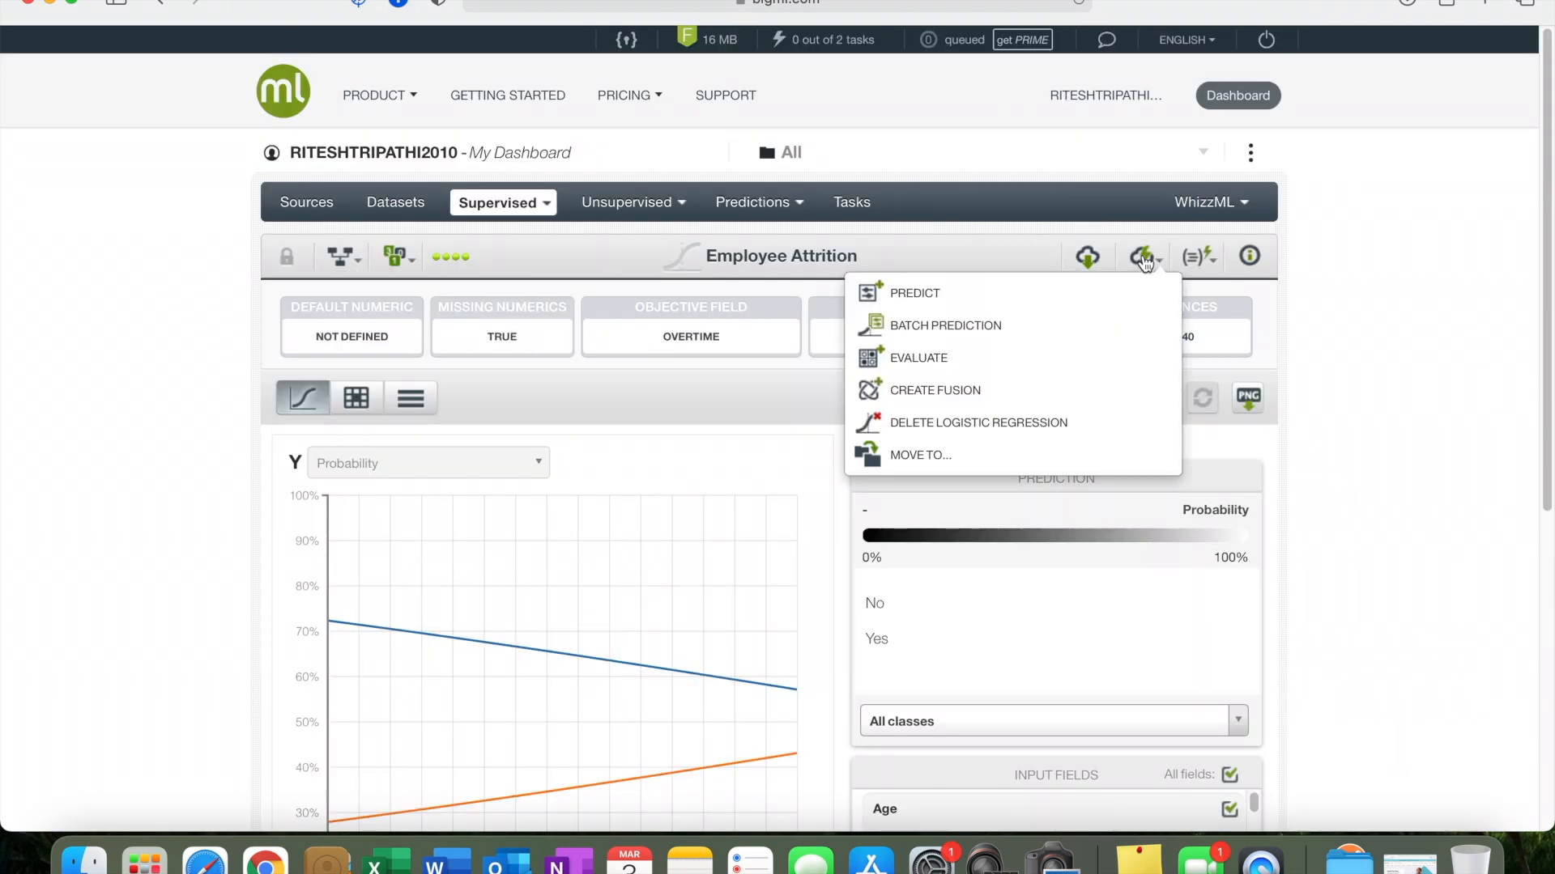
pyautogui.click(1073, 358)
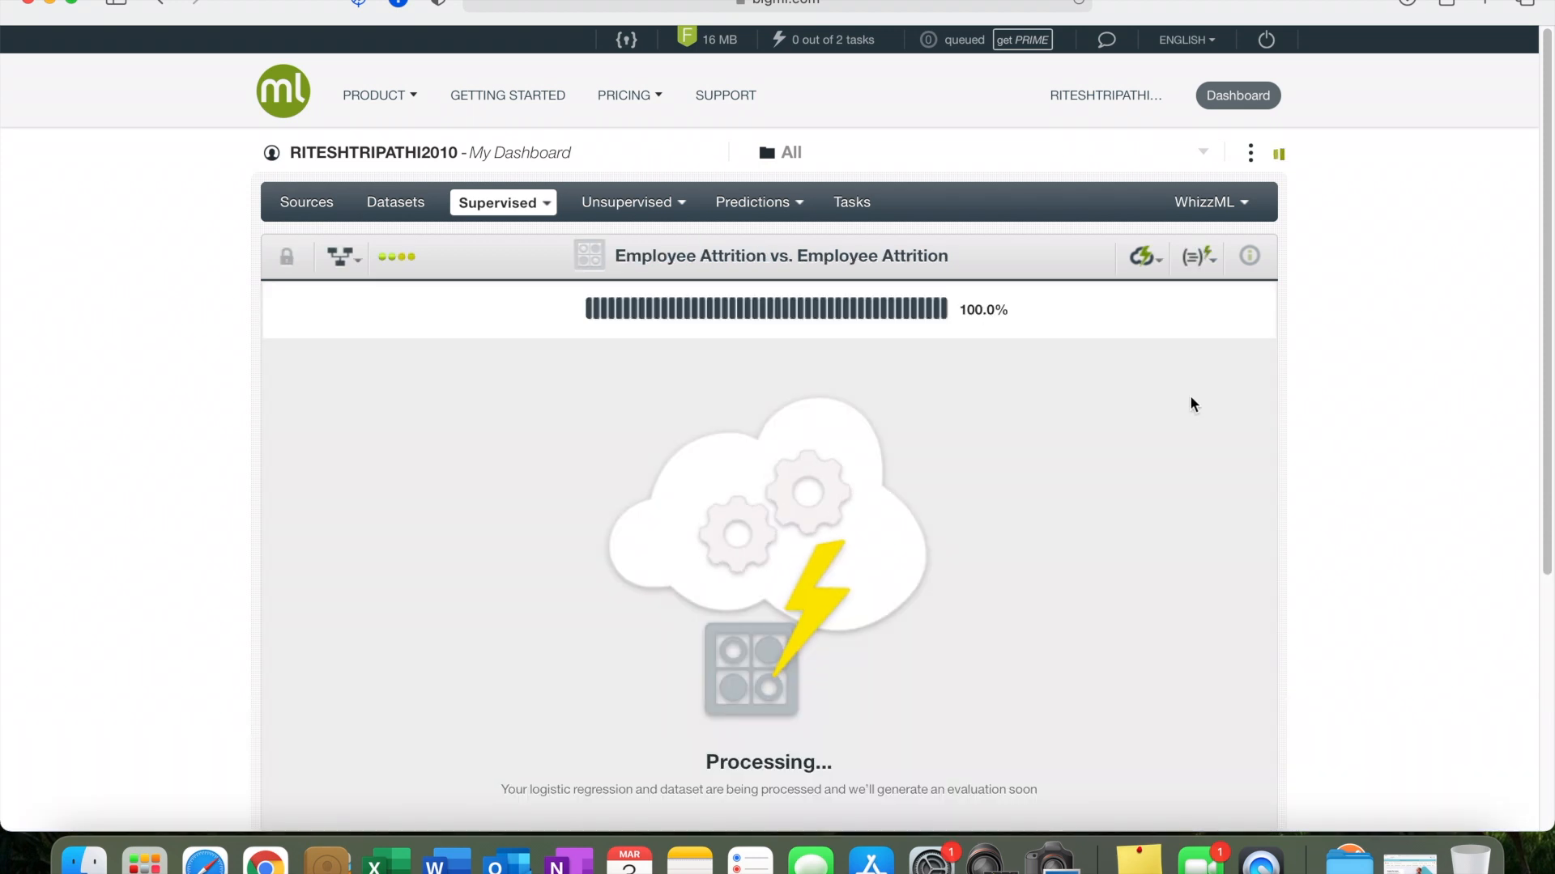
# - Examine the evaluation's confusion matrix and its accuracy, F-measure, precision, recall and Phi coefficient
pyautogui.scroll(-1, 1339, 532)
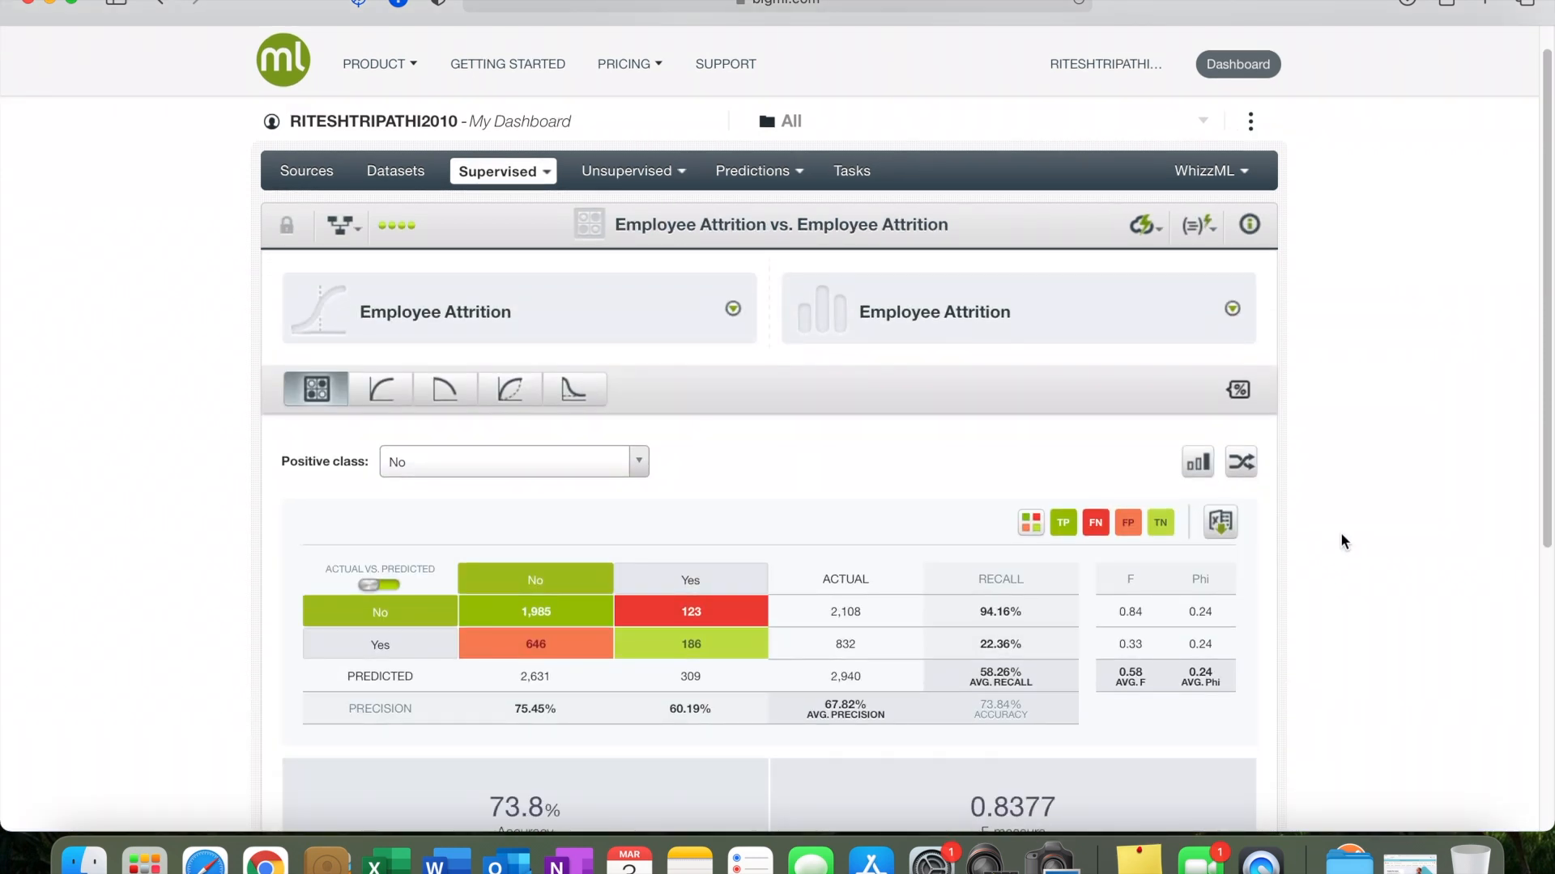
pyautogui.scroll(-1, 1341, 540)
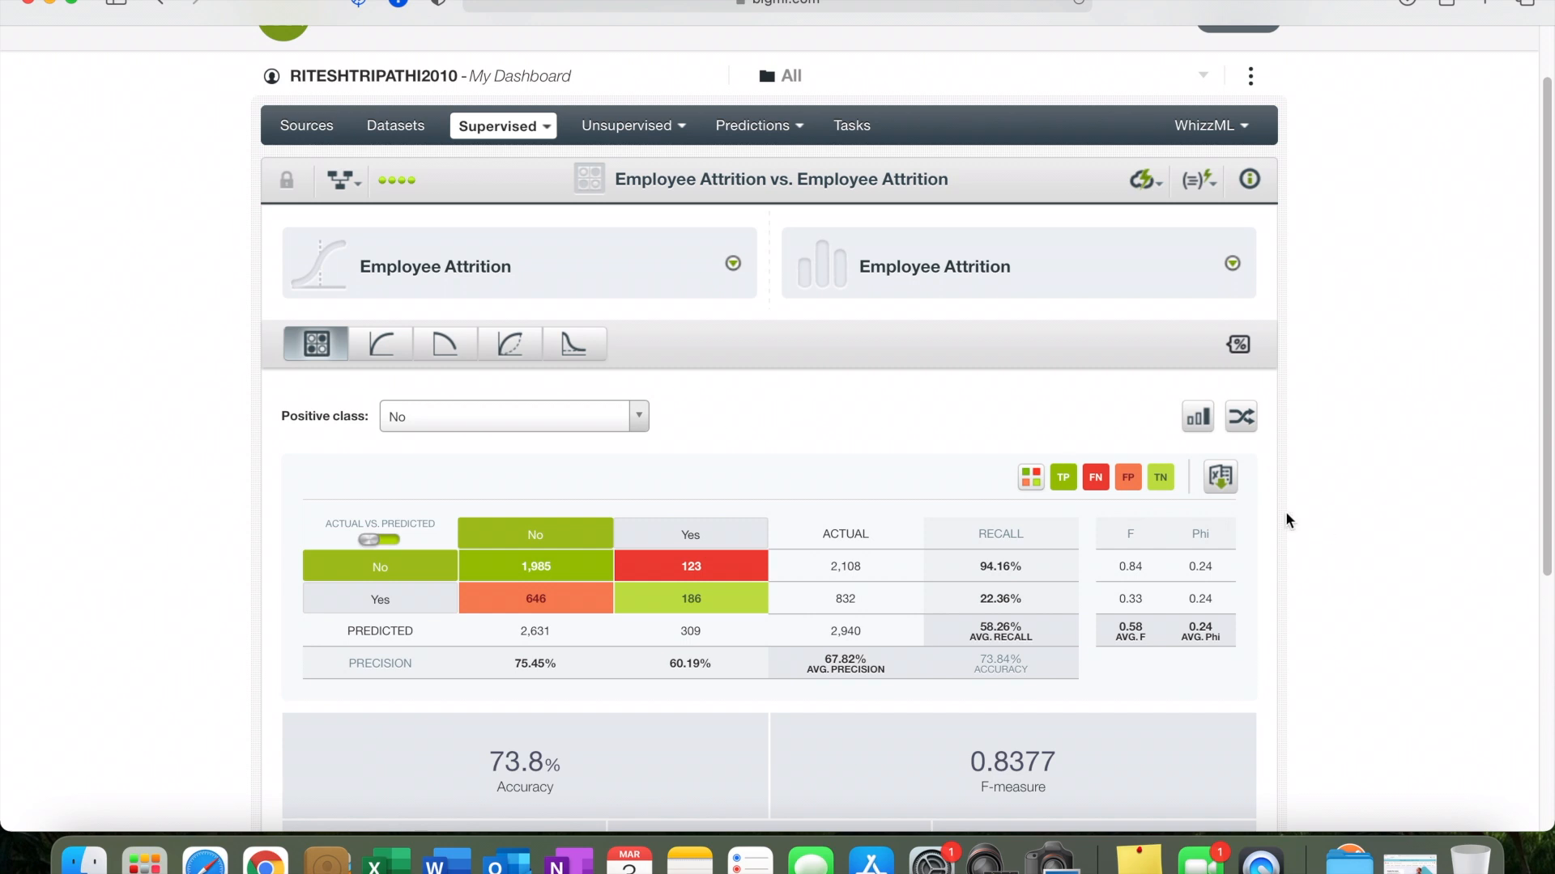
pyautogui.scroll(-2, 1305, 516)
pyautogui.scroll(3, 1340, 537)
pyautogui.scroll(-2, 1291, 511)
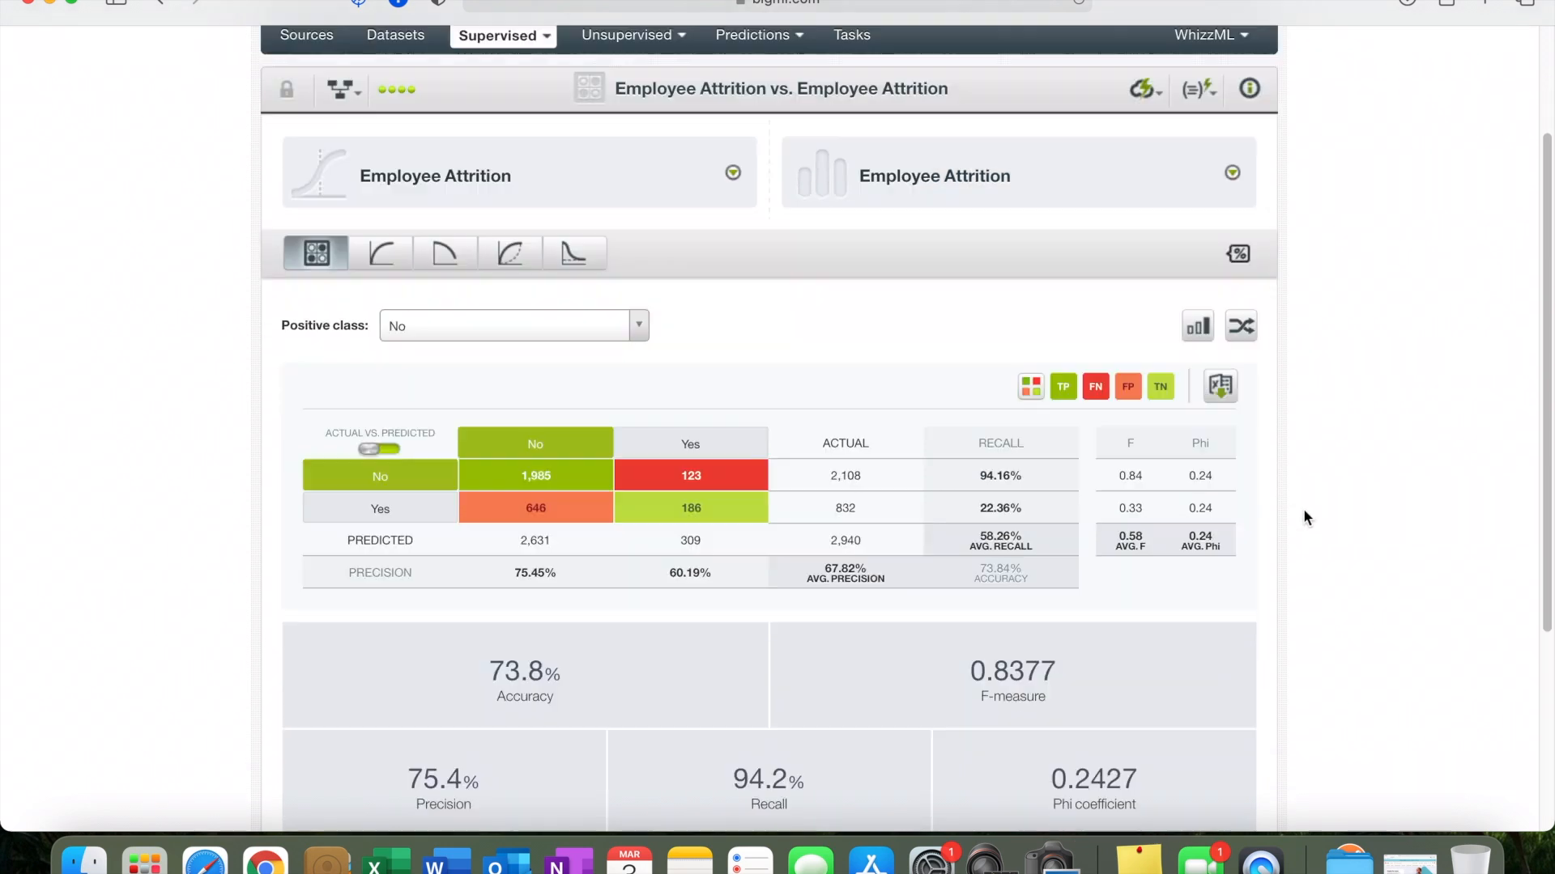
pyautogui.click(1142, 88)
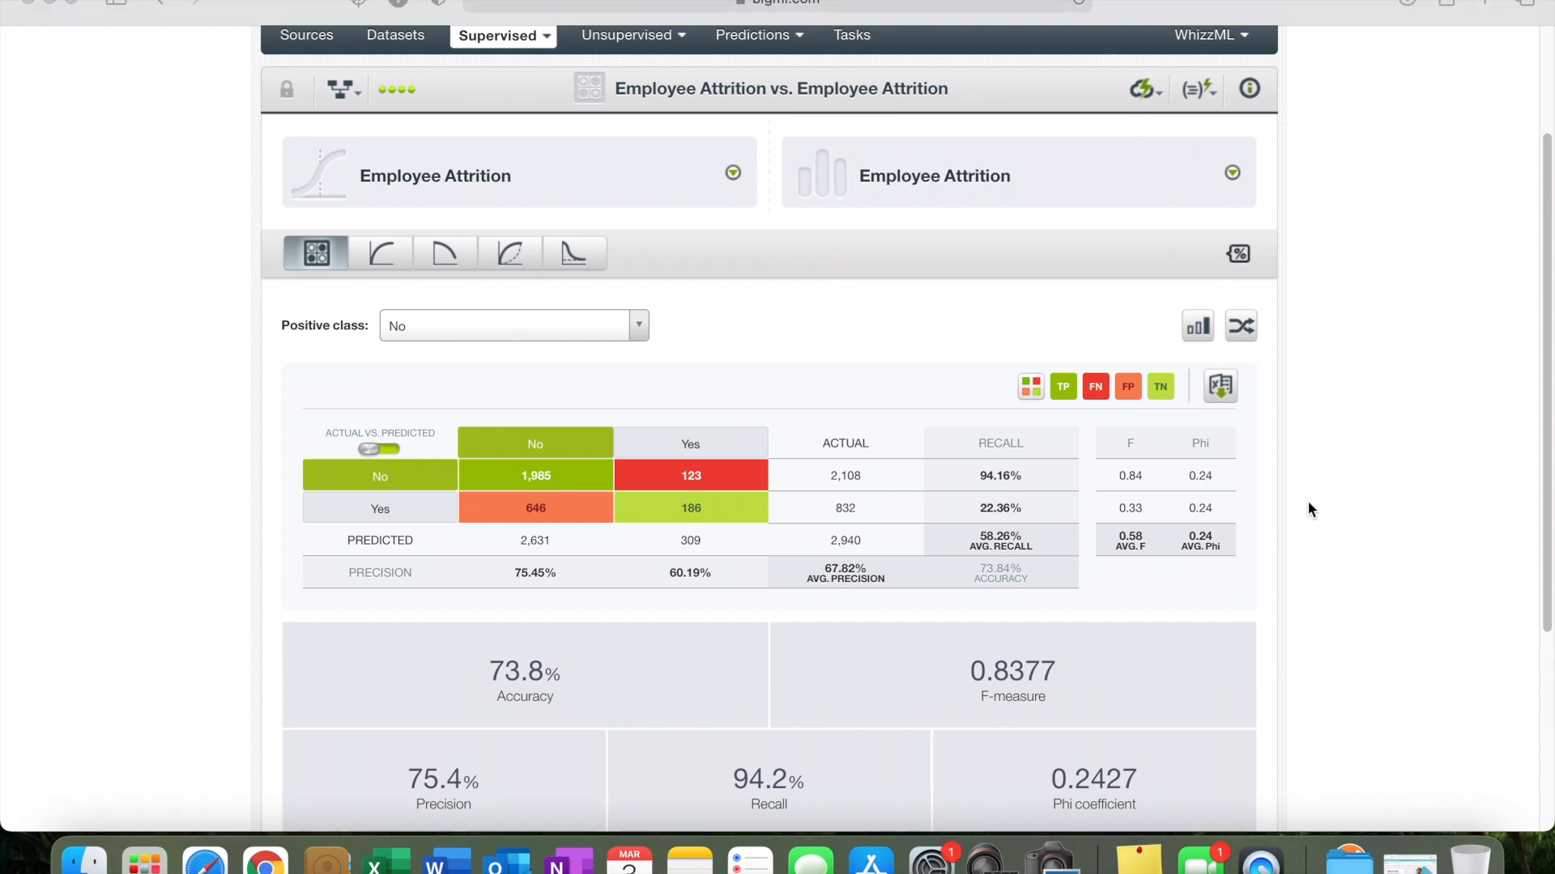
pyautogui.scroll(-7, 1309, 500)
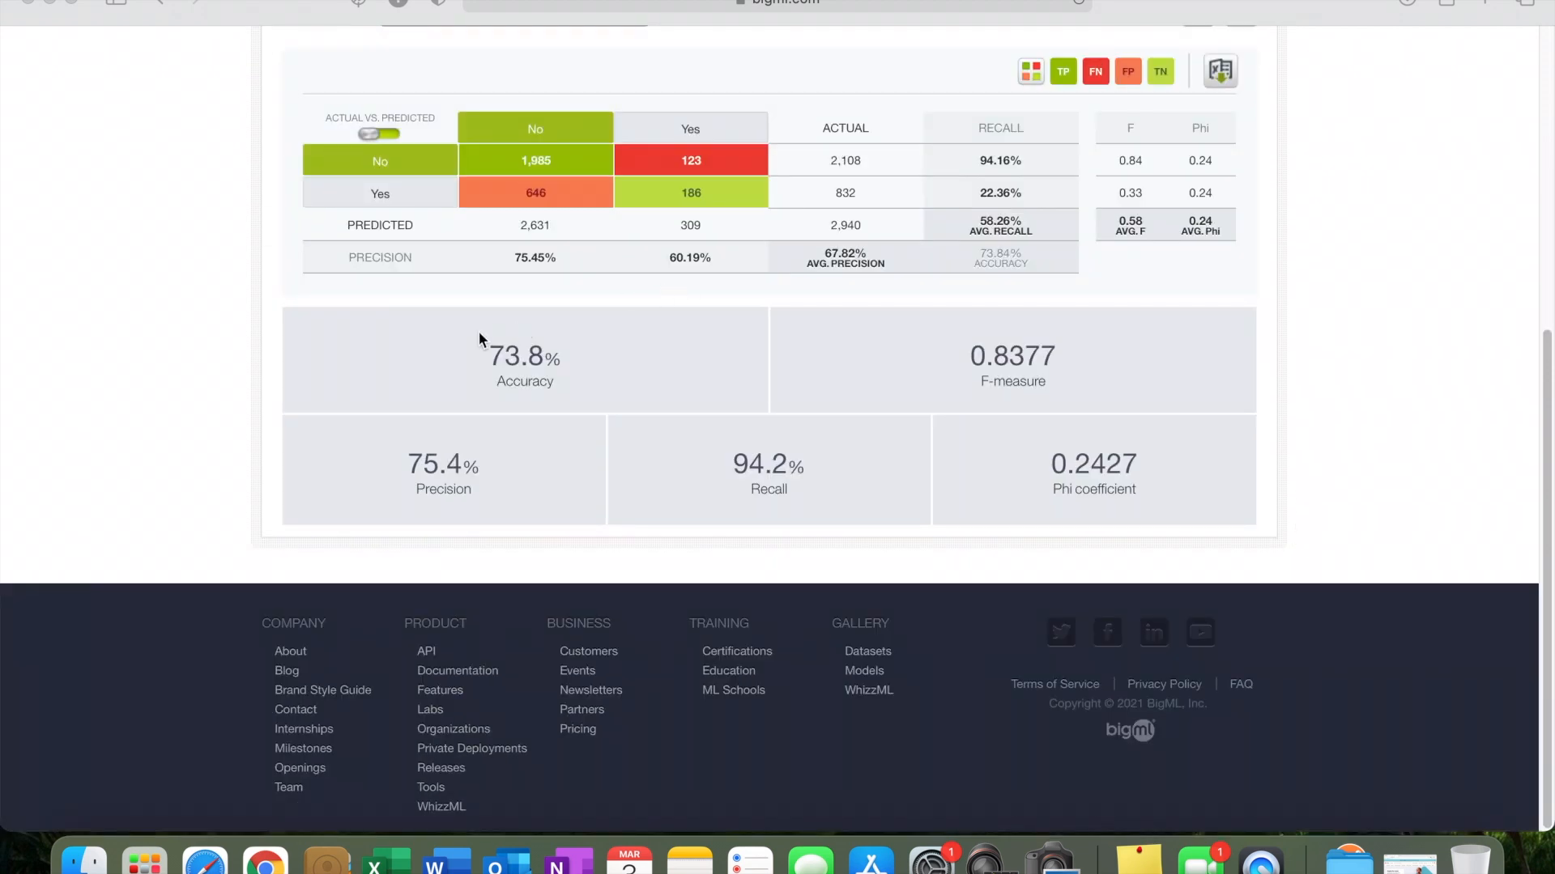
pyautogui.click(479, 338)
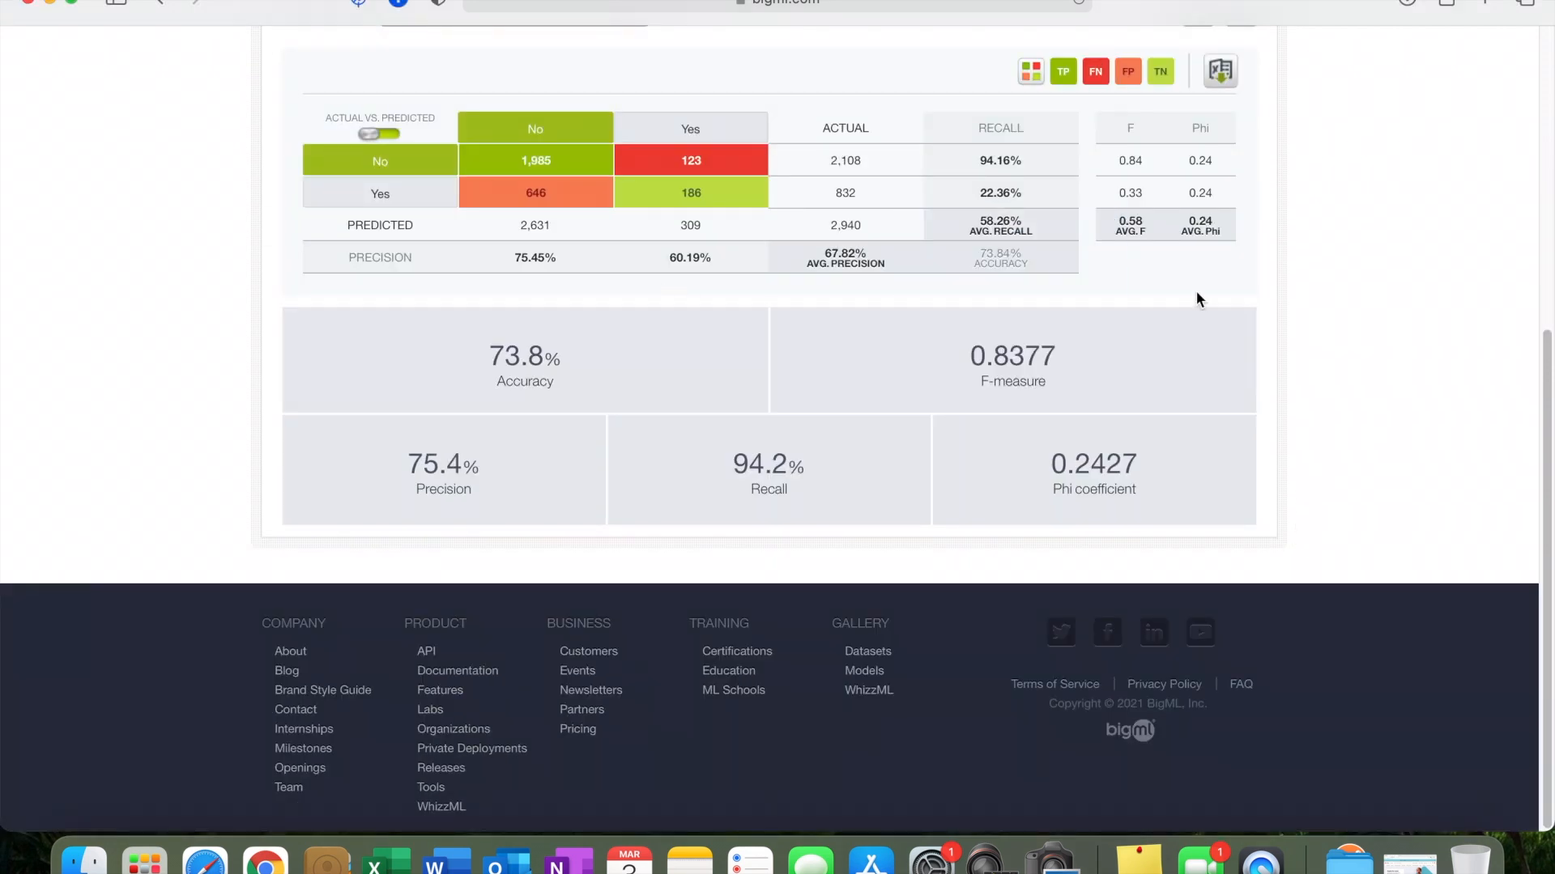
# - Show the evaluation's ROC curve for positive class No and review the curve with its accompanying metrics
pyautogui.moveTo(972, 364)
pyautogui.scroll(1, 923, 340)
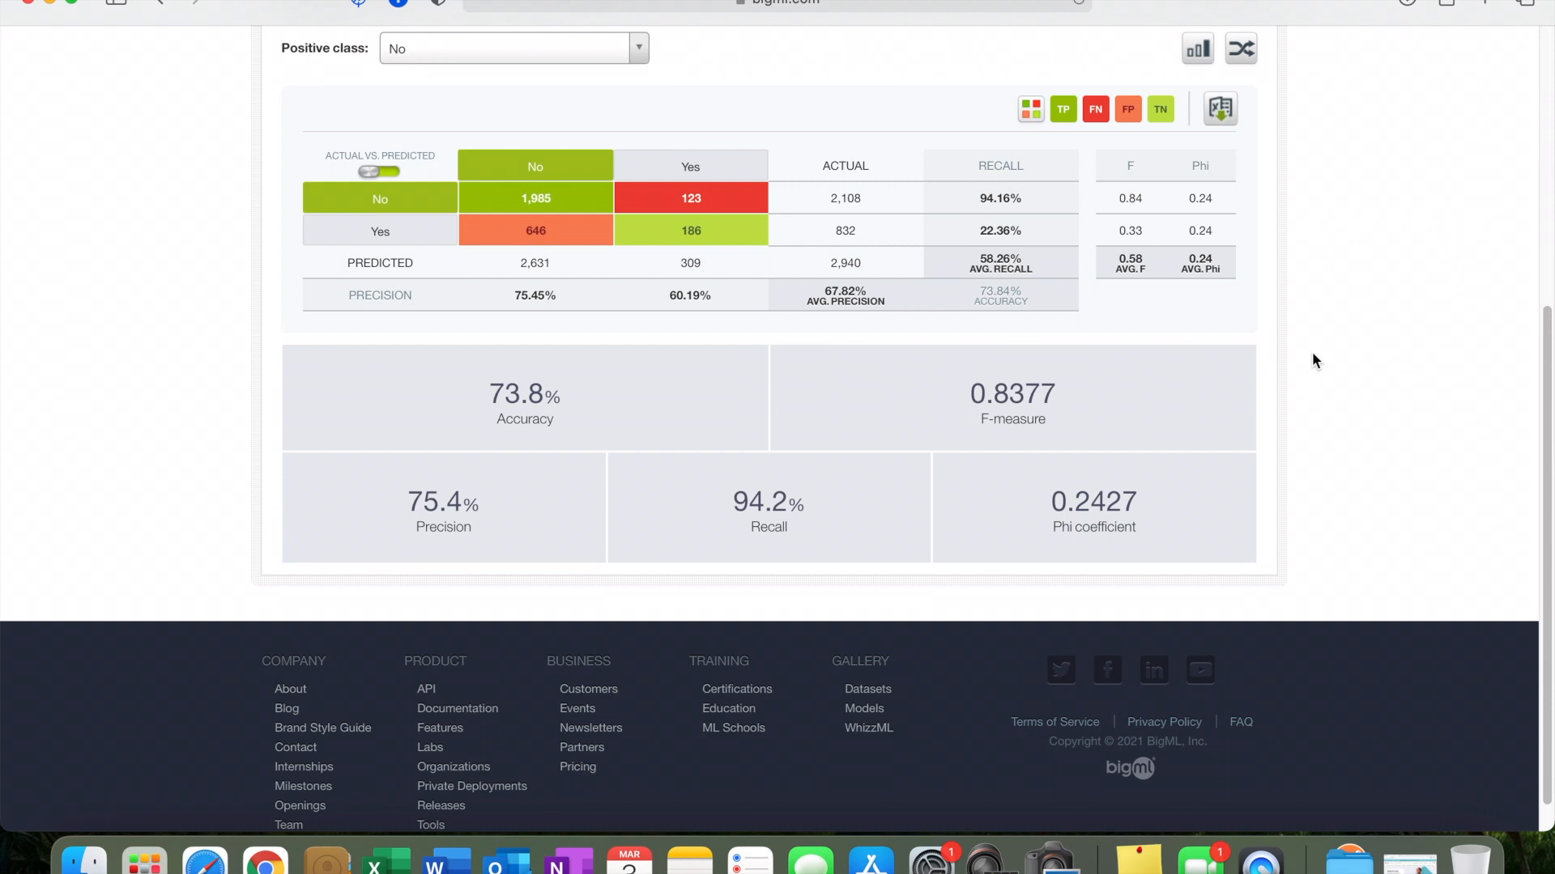
pyautogui.scroll(2, 1418, 445)
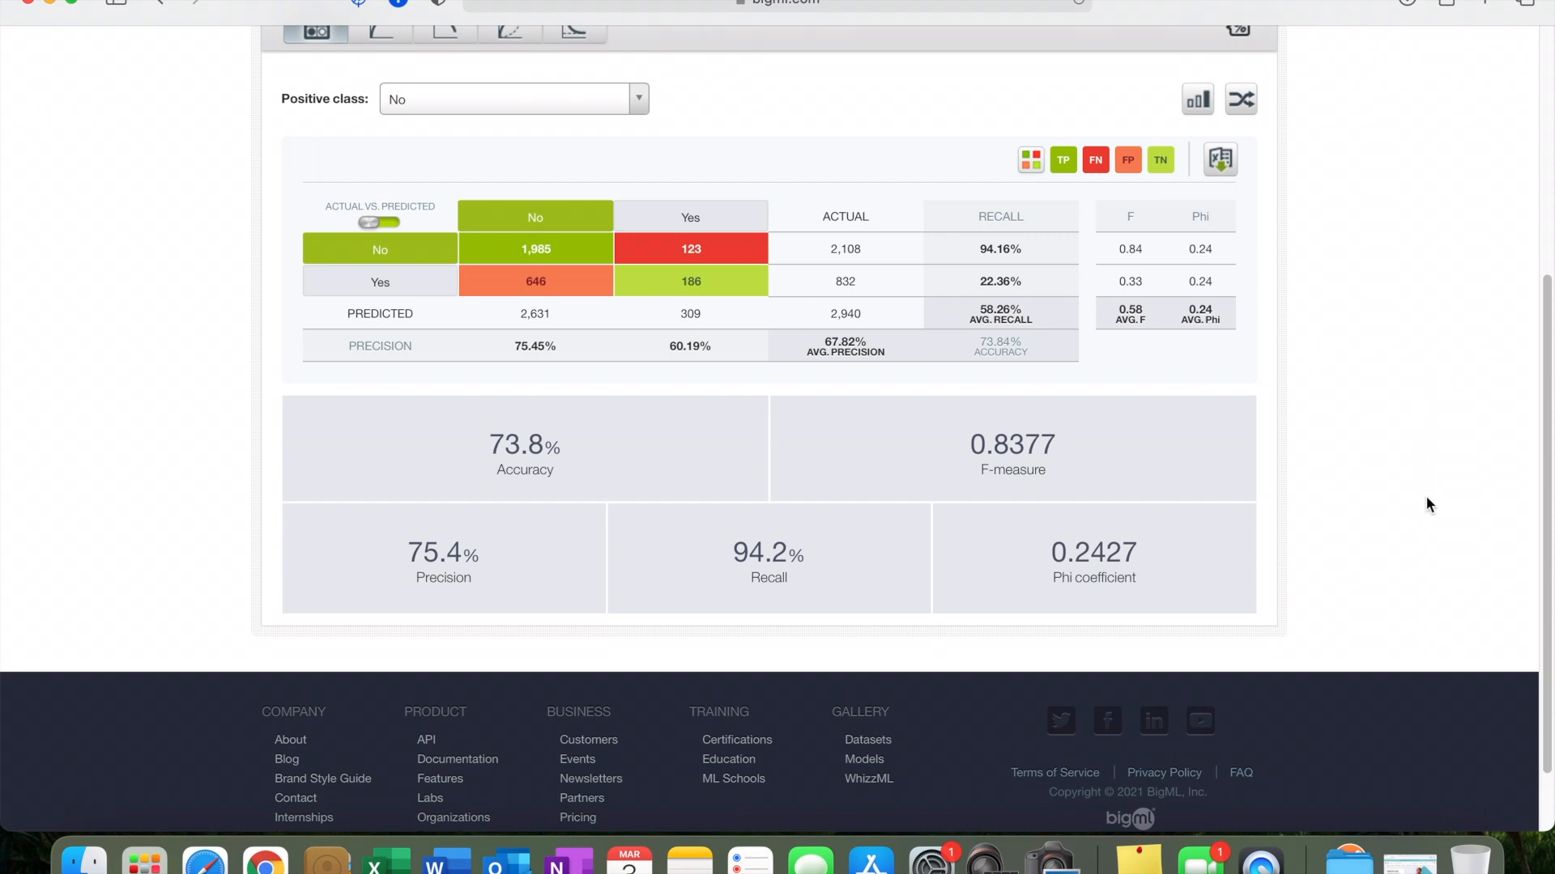
pyautogui.scroll(5, 1426, 496)
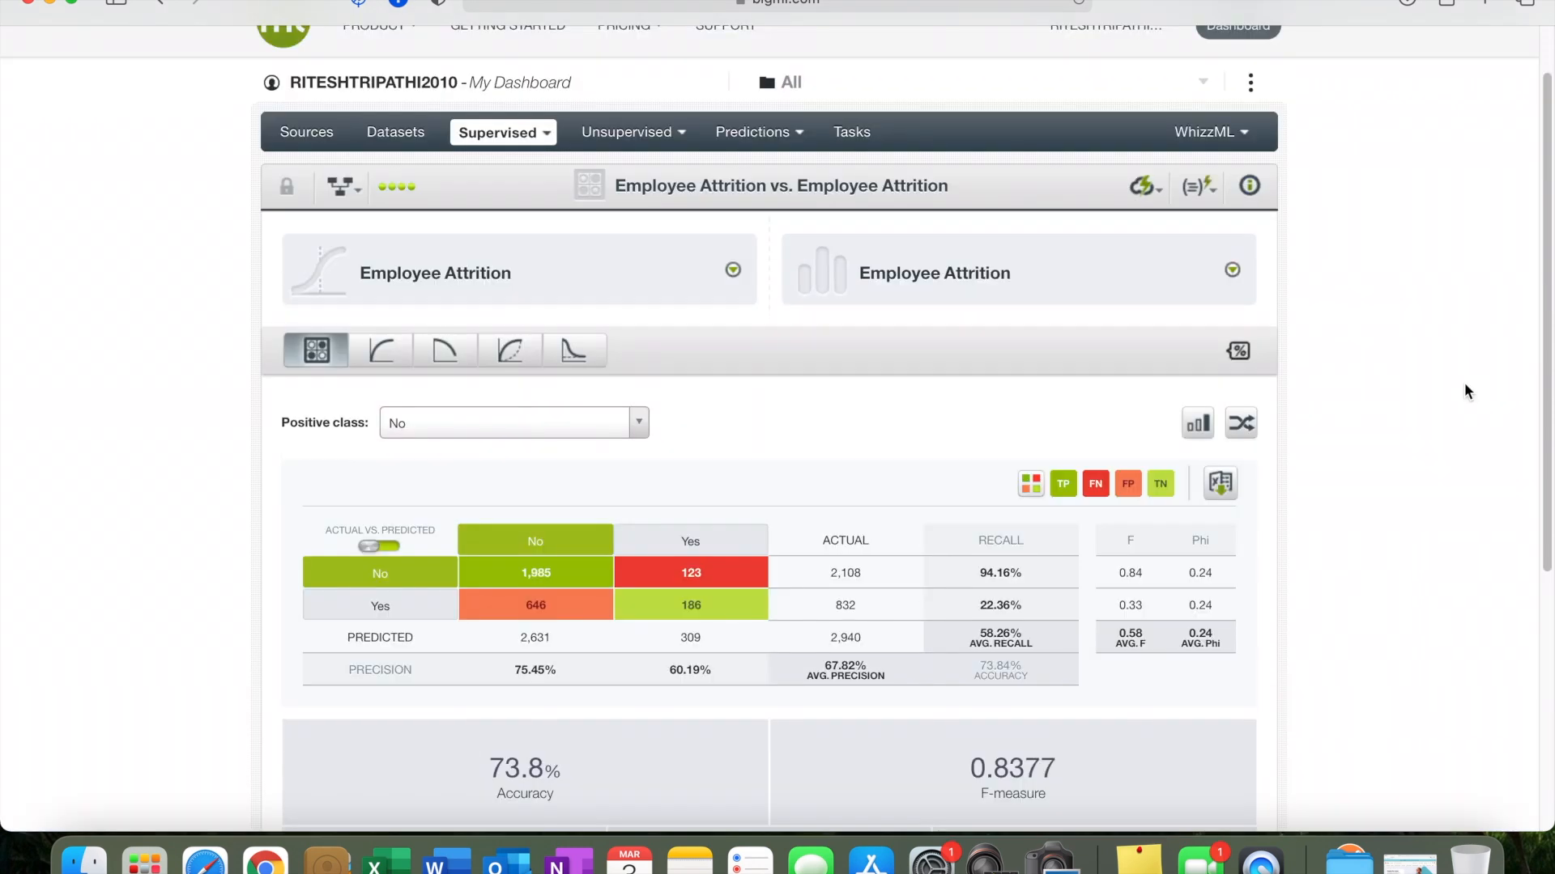
pyautogui.click(401, 353)
pyautogui.scroll(-6, 1440, 464)
pyautogui.scroll(-2, 1437, 468)
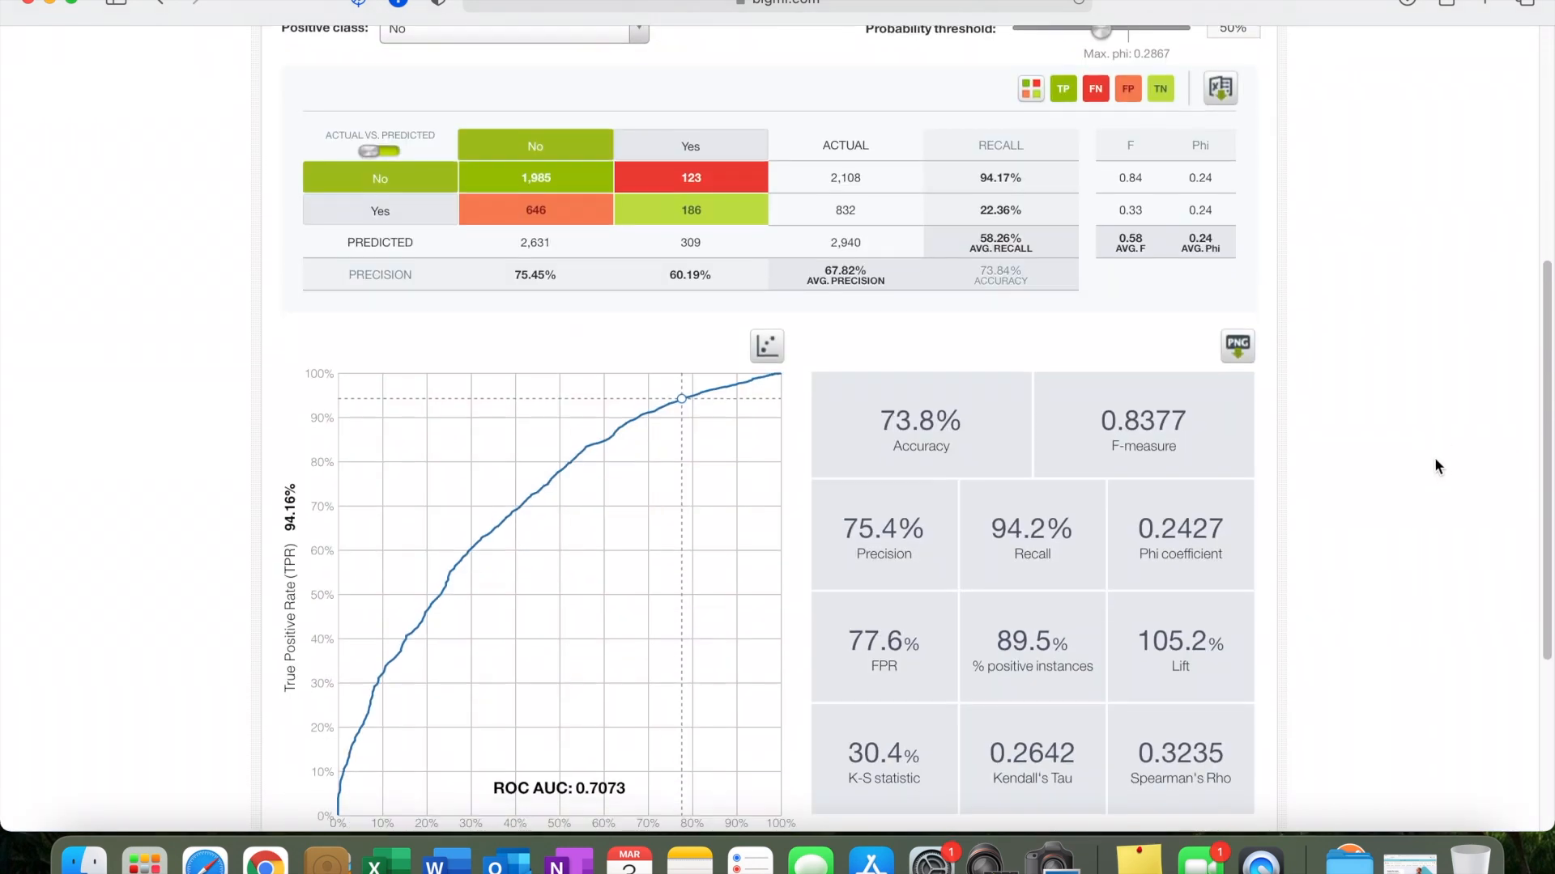
# - Switch the evaluation chart to the precision-recall curve and look over its plot and metrics
pyautogui.scroll(3, 1435, 467)
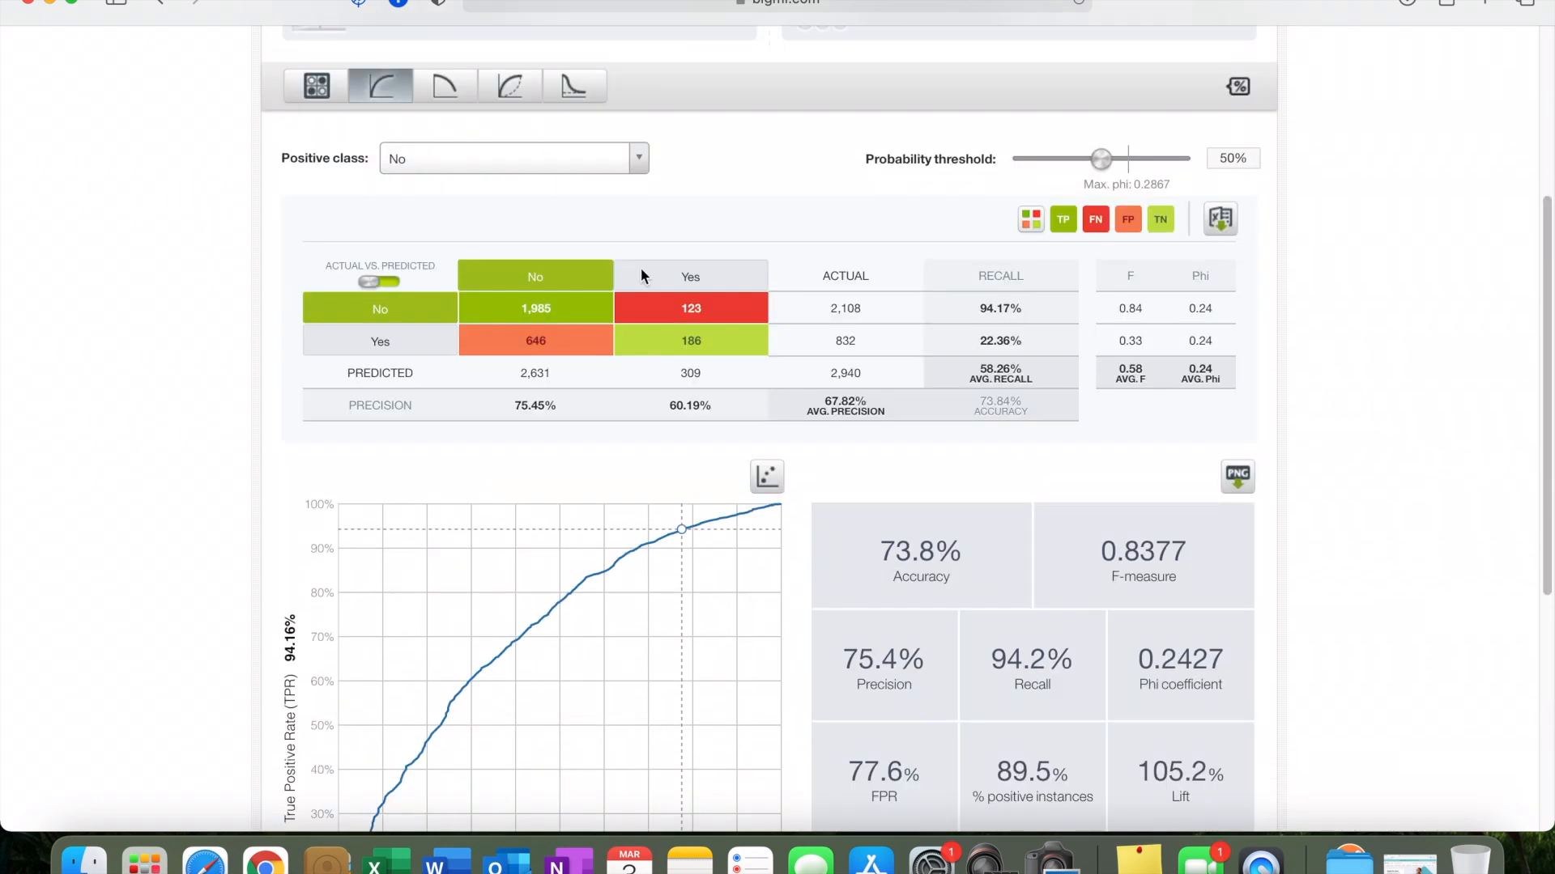
pyautogui.scroll(3, 296, 264)
pyautogui.click(446, 266)
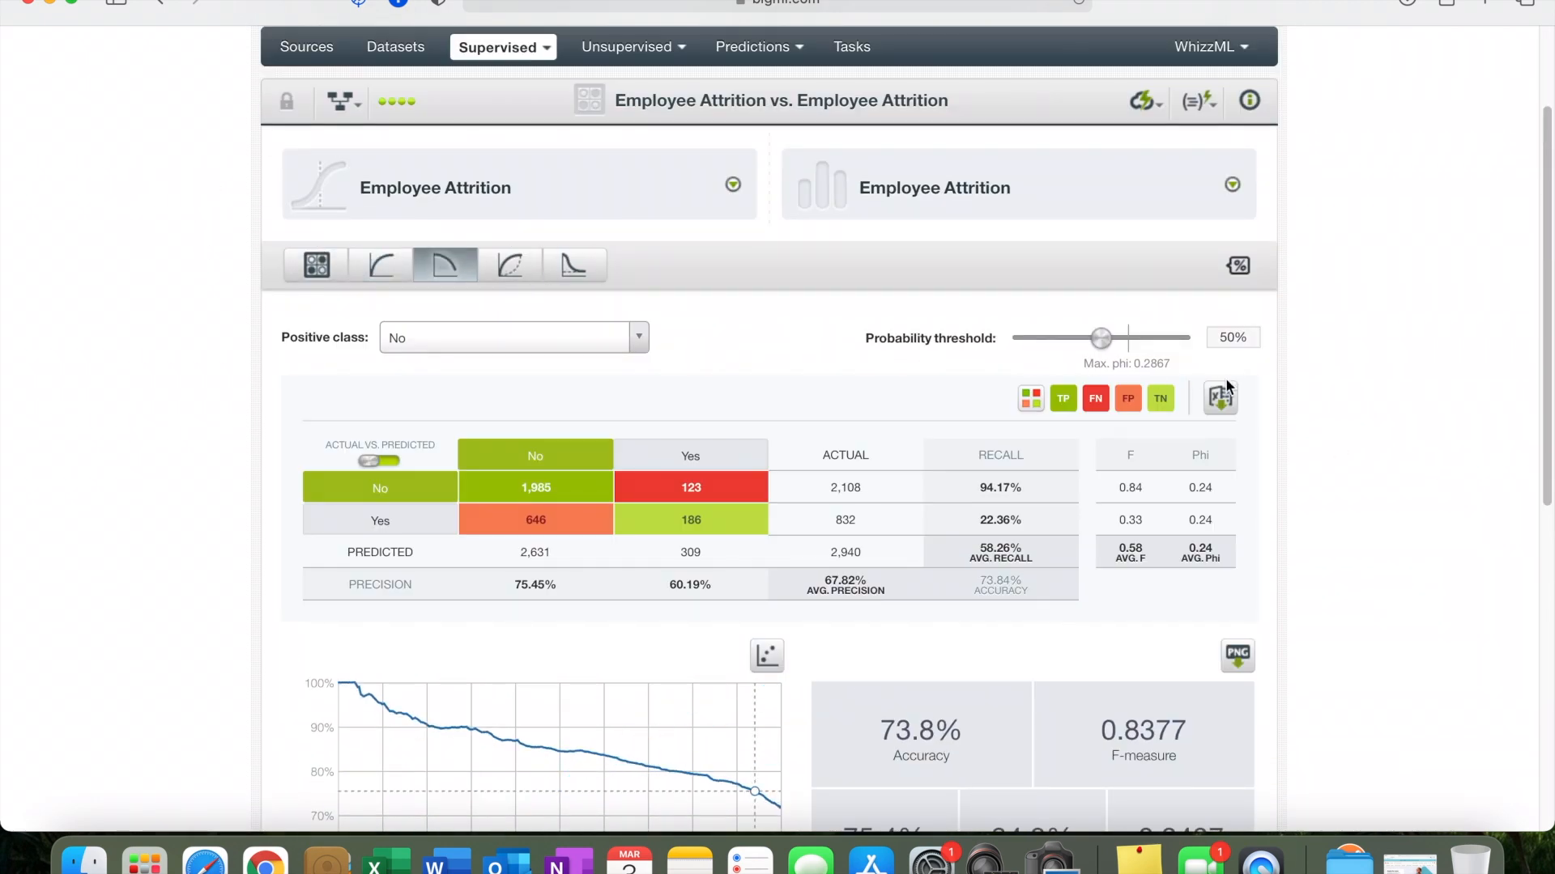
pyautogui.scroll(-5, 1303, 381)
pyautogui.scroll(8, 1304, 384)
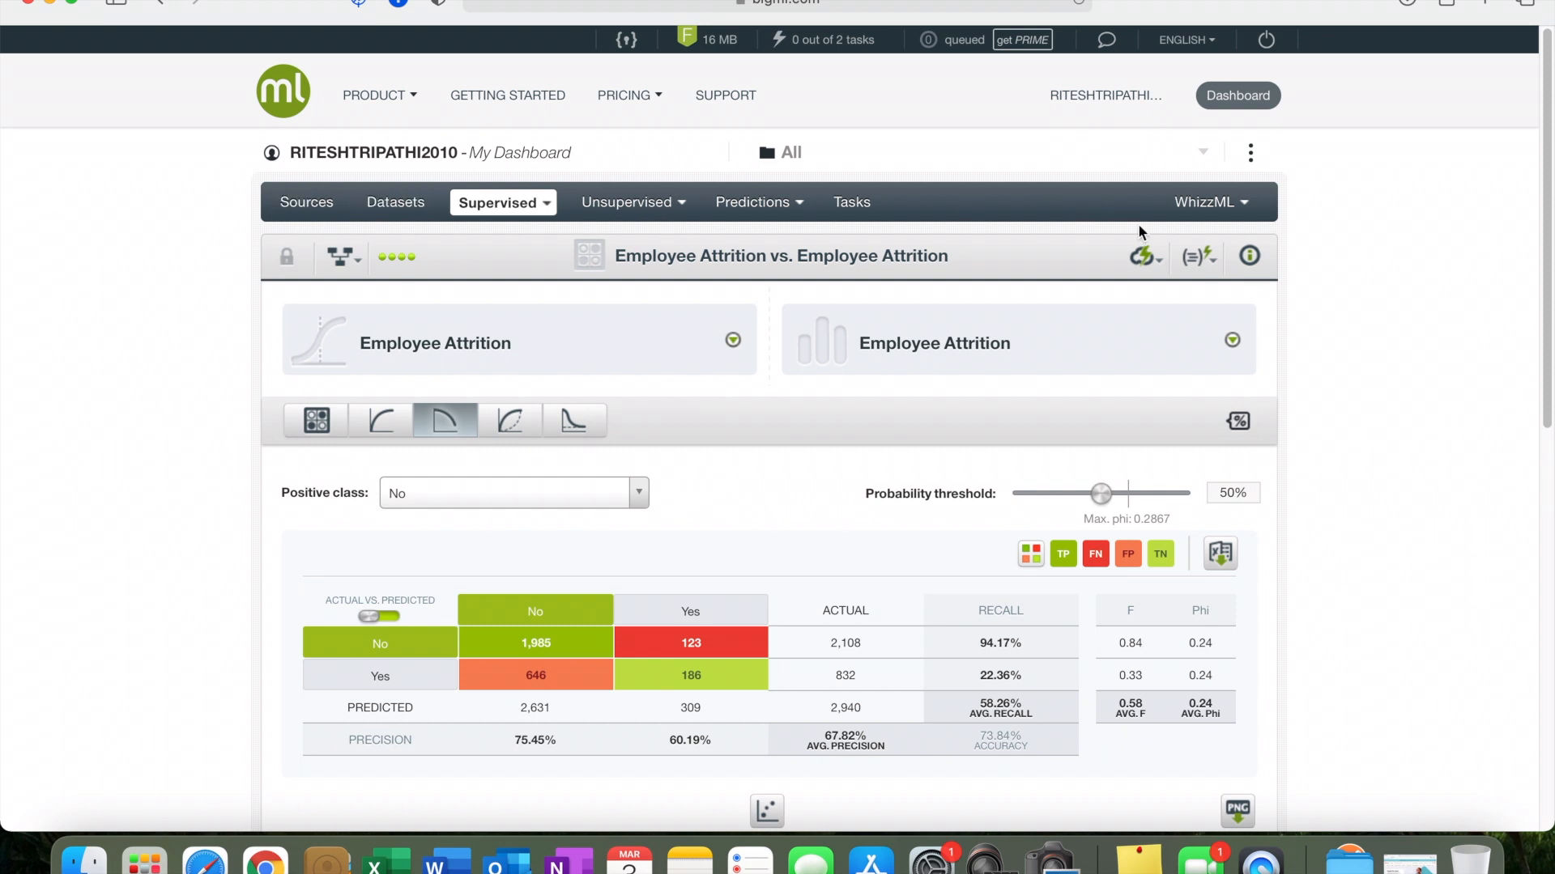
pyautogui.click(1143, 257)
pyautogui.moveTo(625, 212)
pyautogui.moveTo(507, 208)
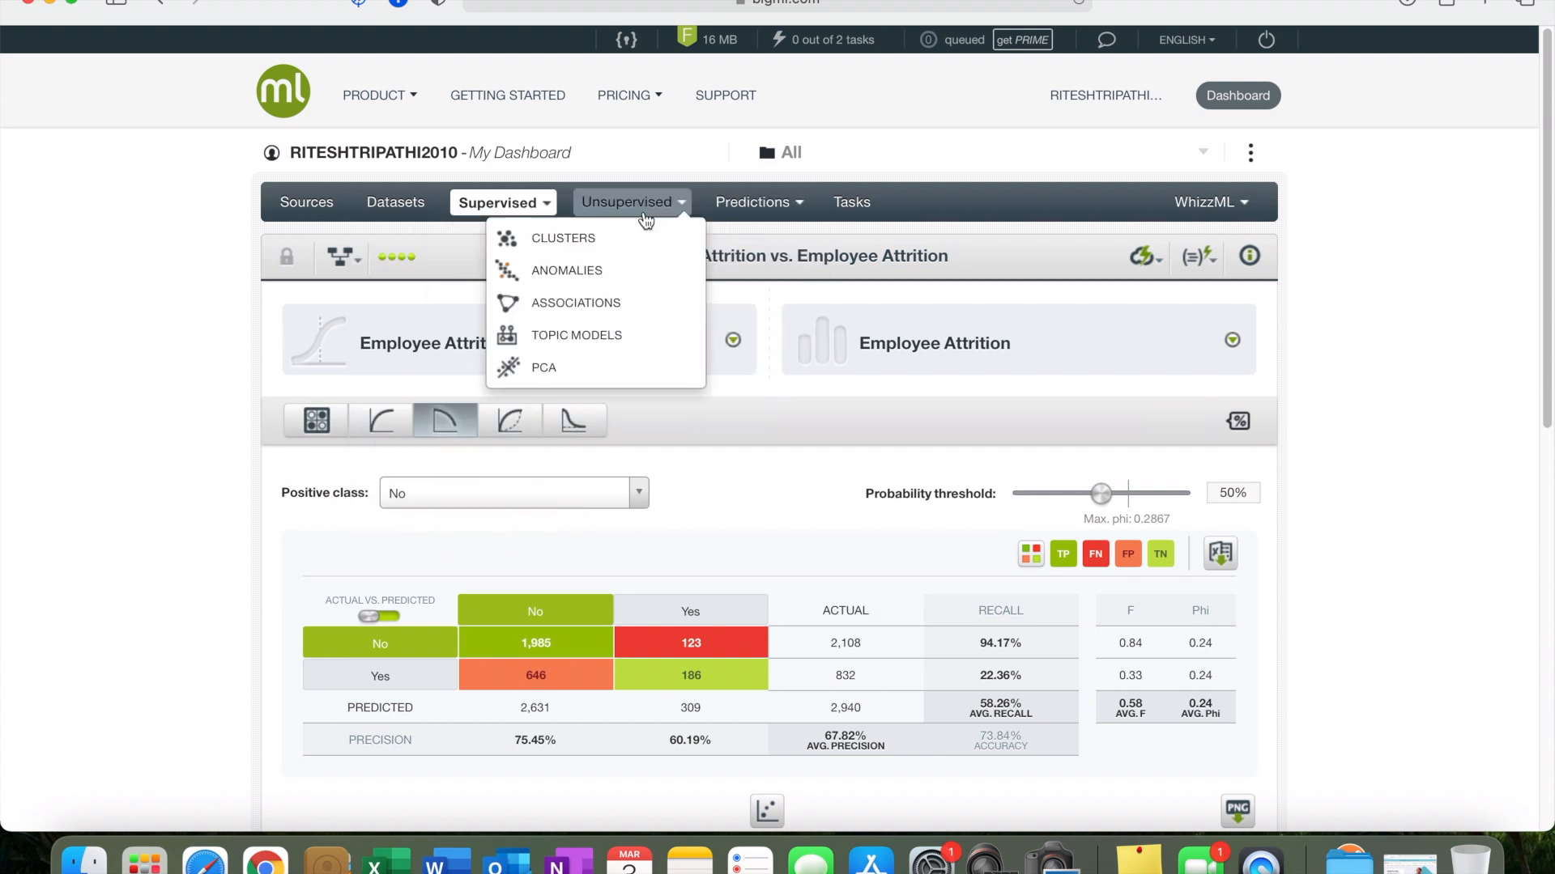
pyautogui.moveTo(773, 215)
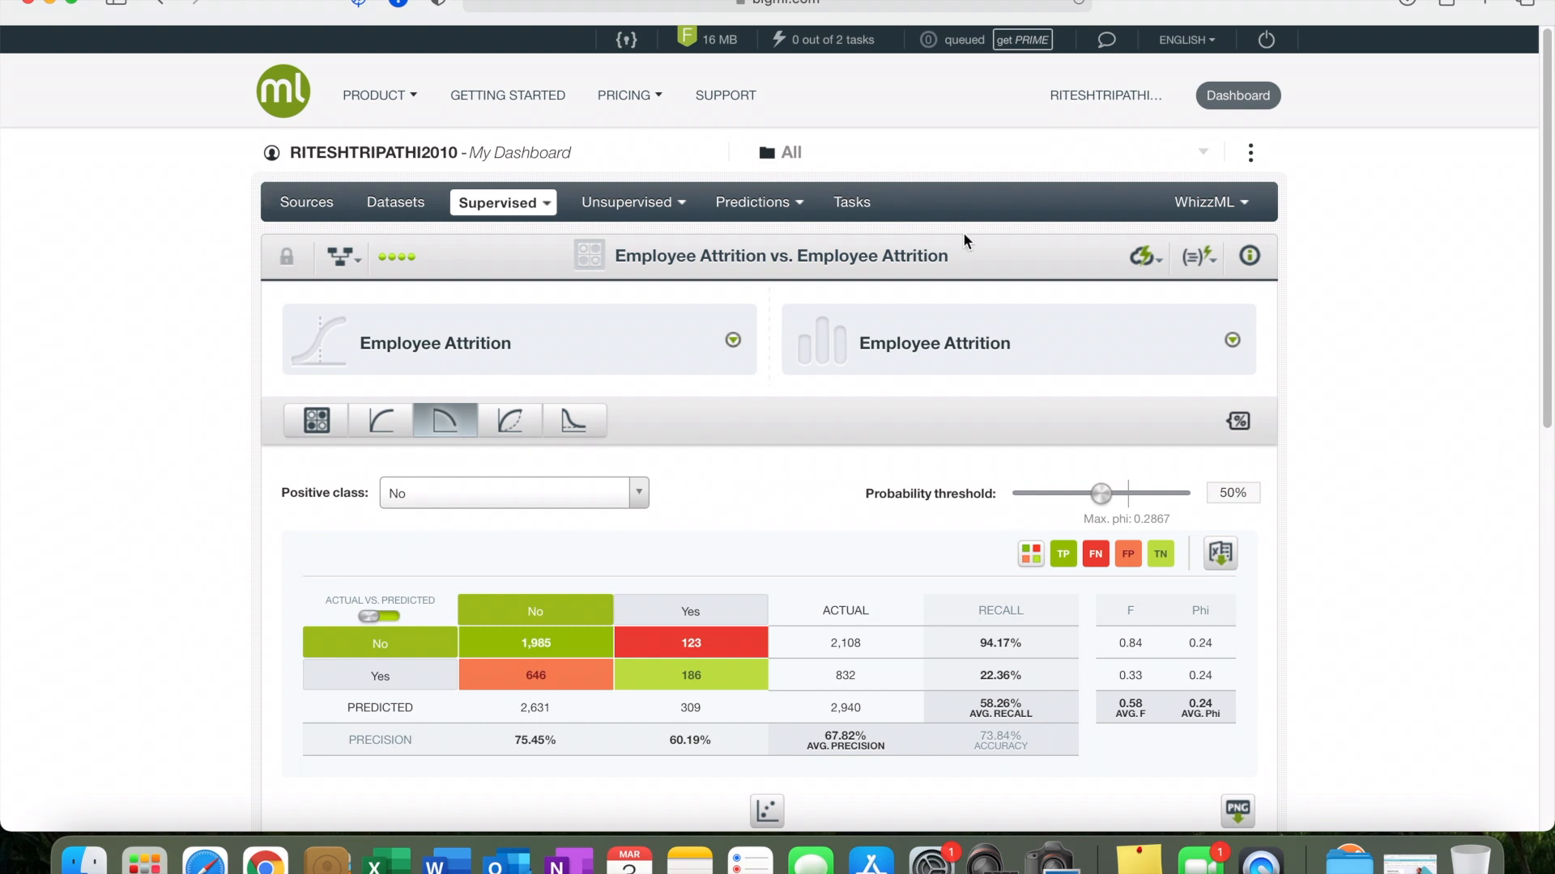
# - Open the Employee Attrition.csv source from the sources list and bring up its one-click actions
pyautogui.click(307, 206)
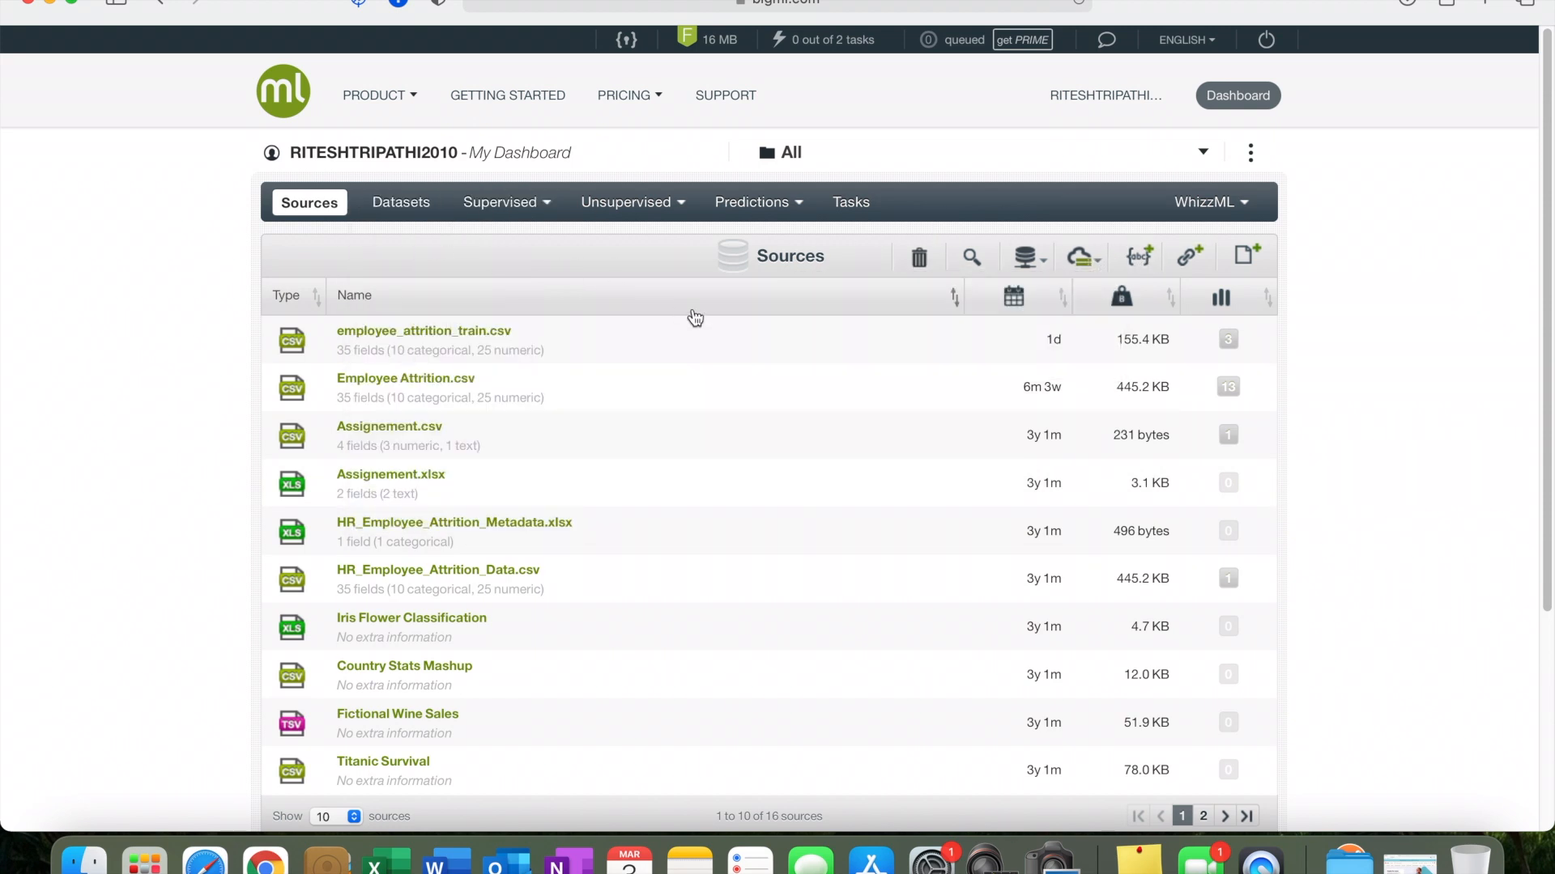
pyautogui.click(419, 387)
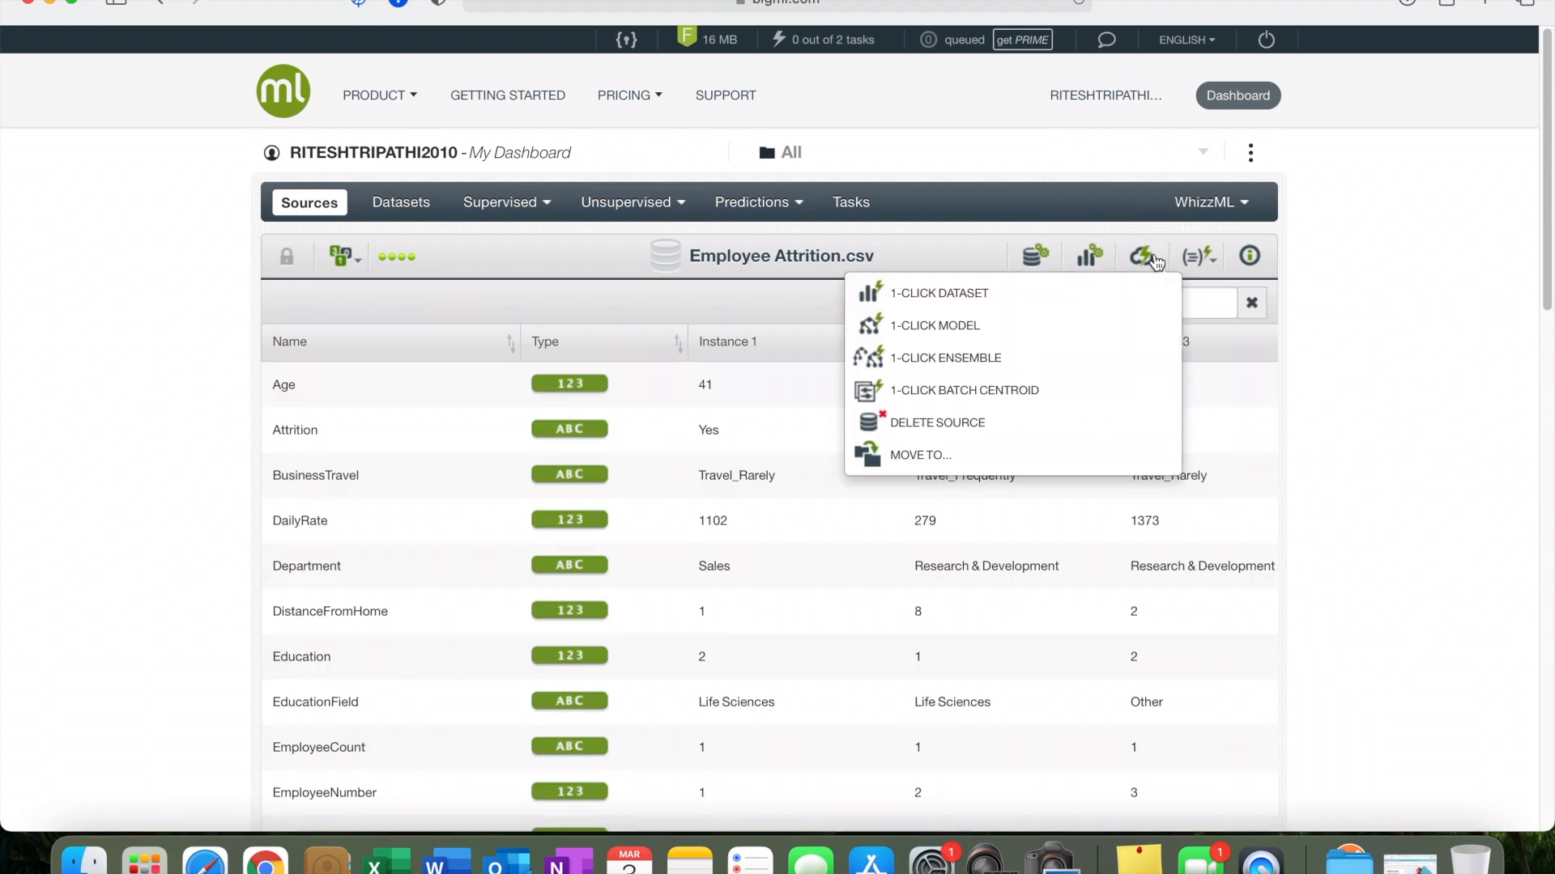
pyautogui.moveTo(1143, 257)
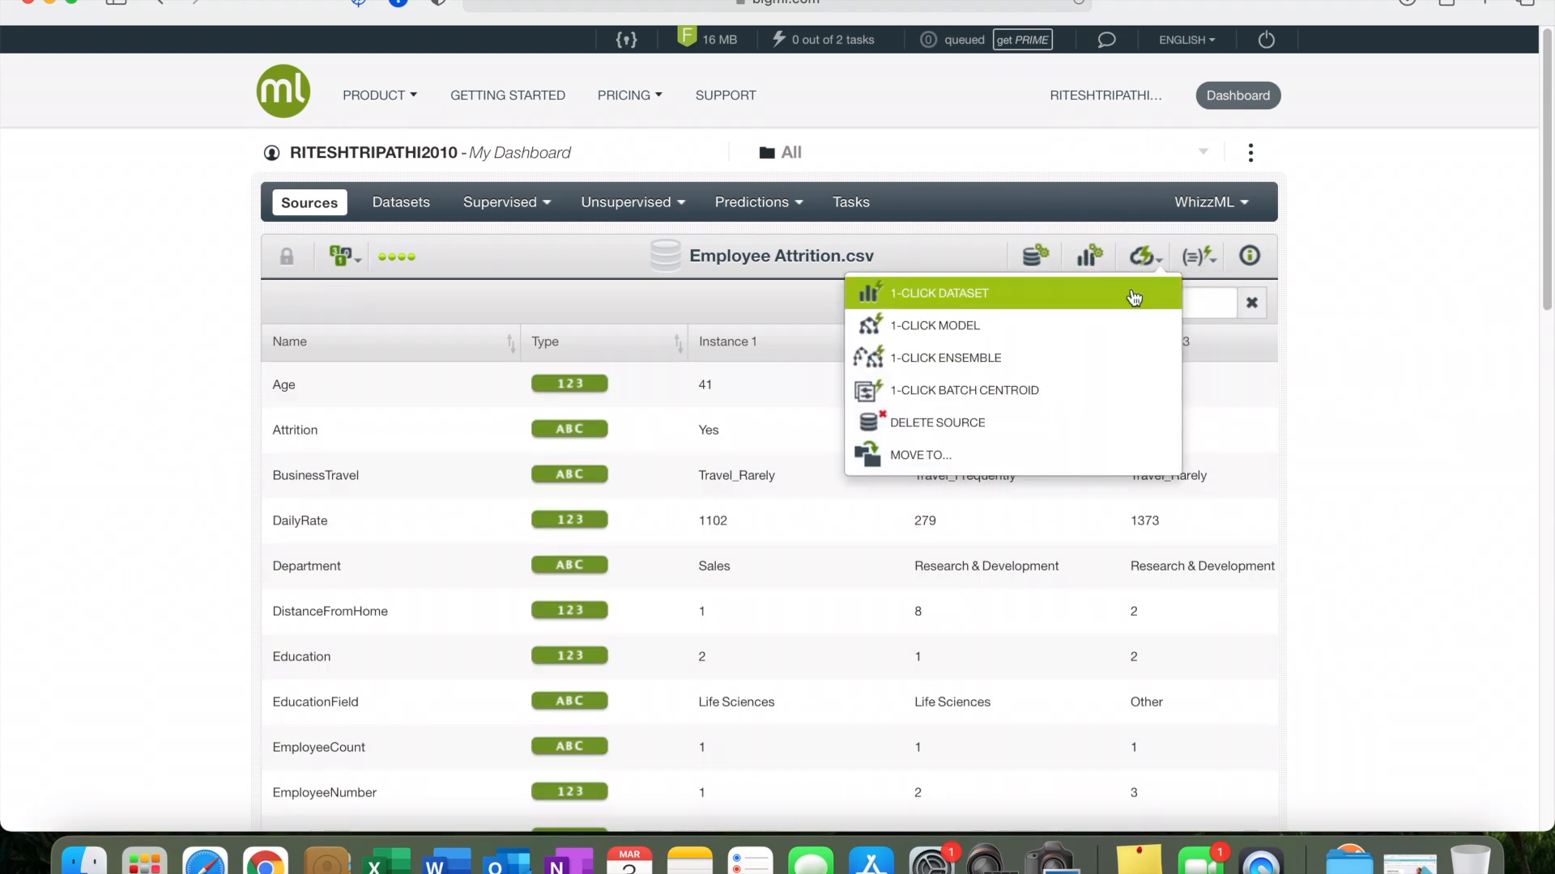